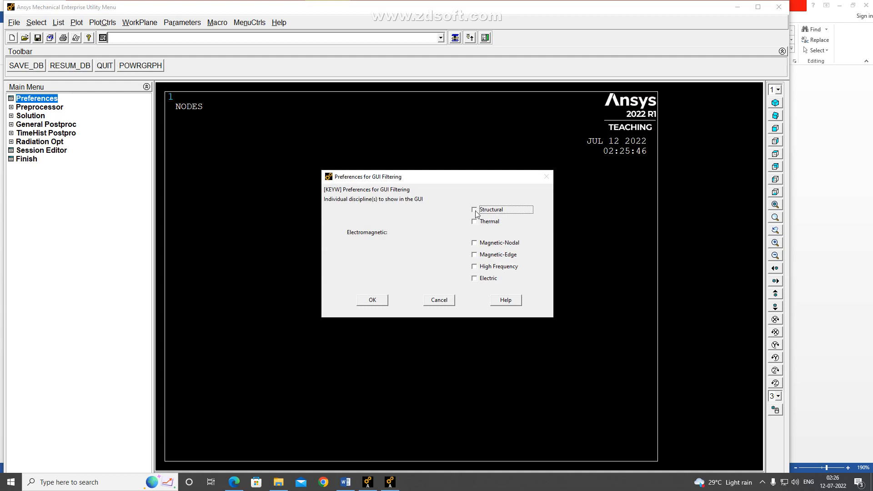
# Confirm the Structural discipline preference and add the Link 3D finit stn 180 element type with reference number 1
pyautogui.click(382, 301)
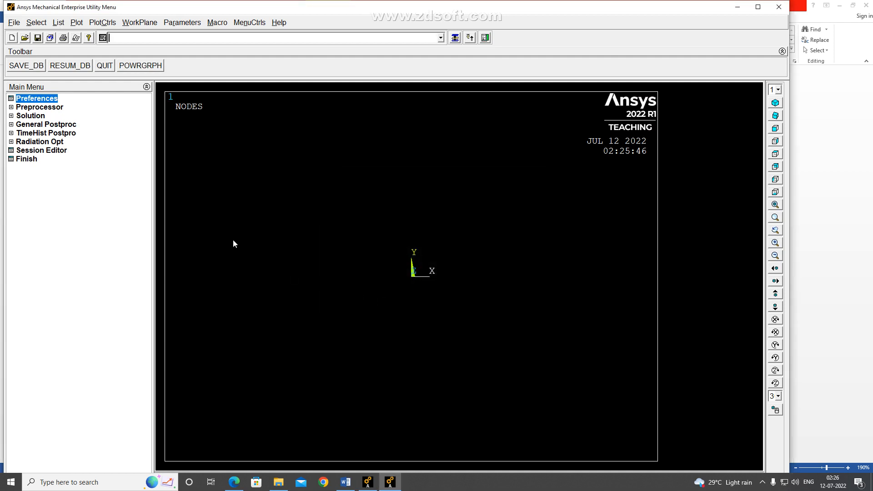
pyautogui.click(11, 107)
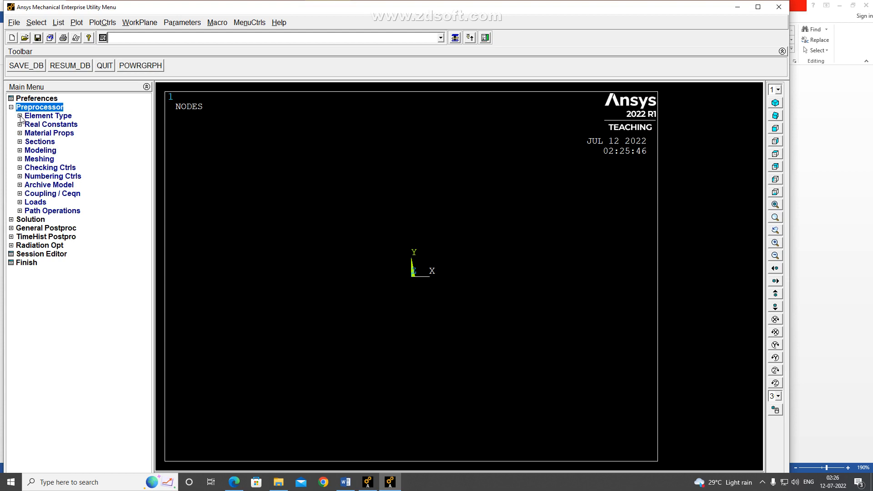
pyautogui.click(20, 117)
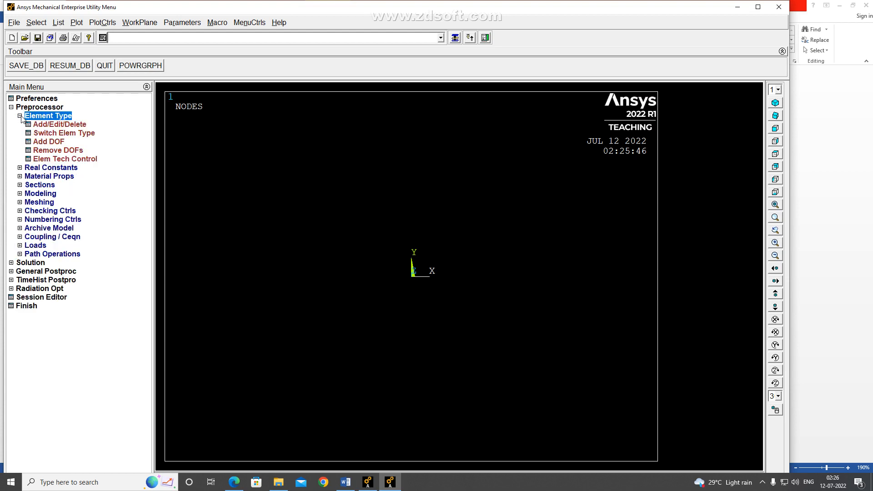
pyautogui.click(45, 126)
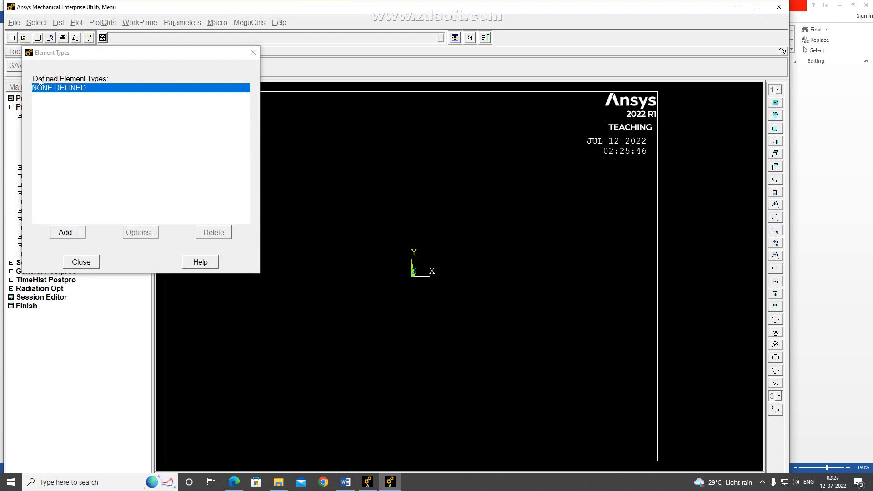
pyautogui.click(68, 234)
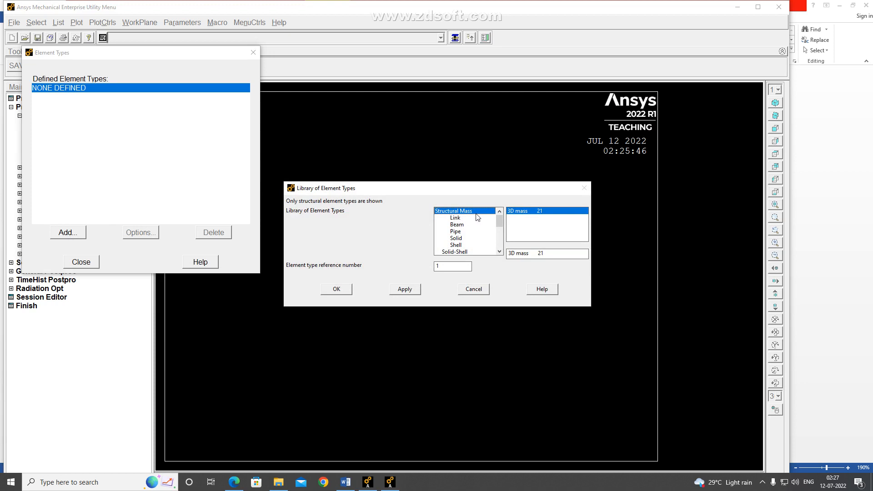
pyautogui.moveTo(499, 222)
pyautogui.mouseDown()
pyautogui.moveTo(500, 241)
pyautogui.moveTo(501, 222)
pyautogui.mouseUp()
pyautogui.click(455, 218)
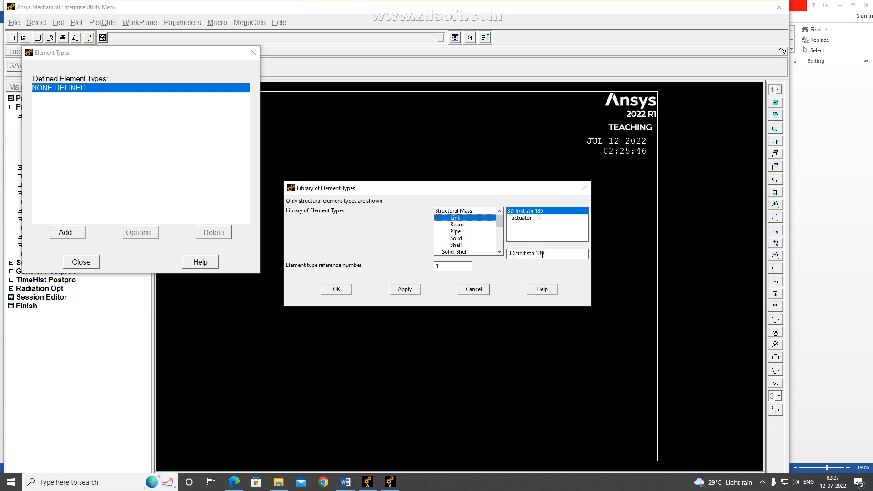
pyautogui.click(336, 289)
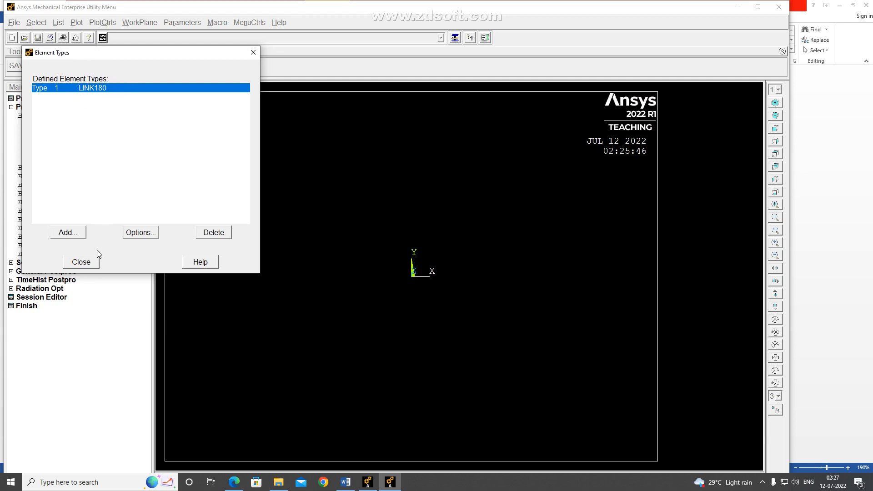
pyautogui.click(81, 262)
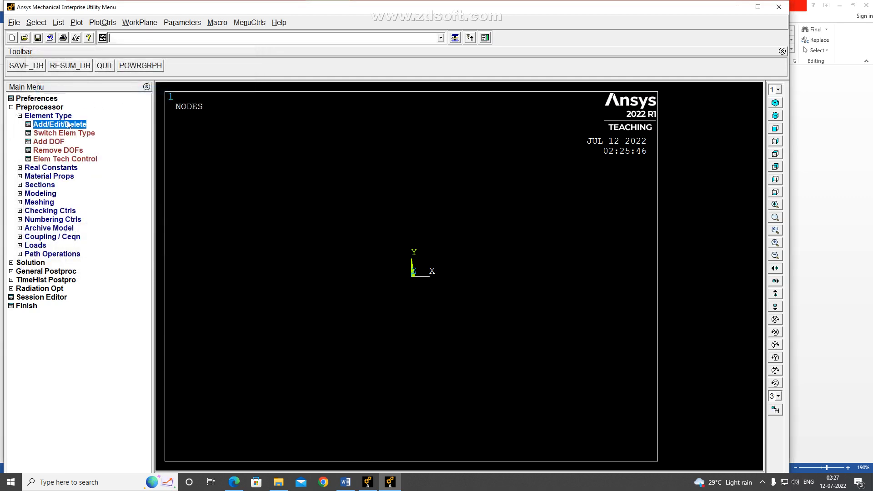
pyautogui.click(19, 116)
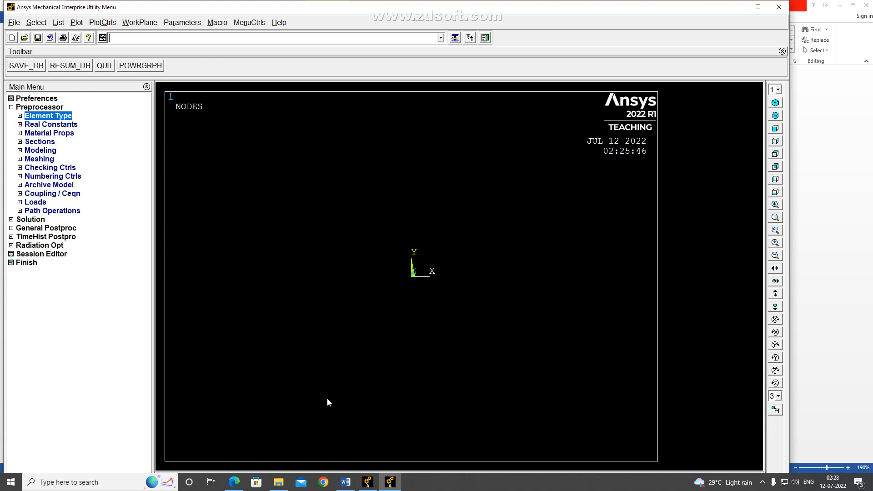
# Switch to the Word problem statement, highlight the E and μ values in the data list, and return to Ansys
pyautogui.click(345, 482)
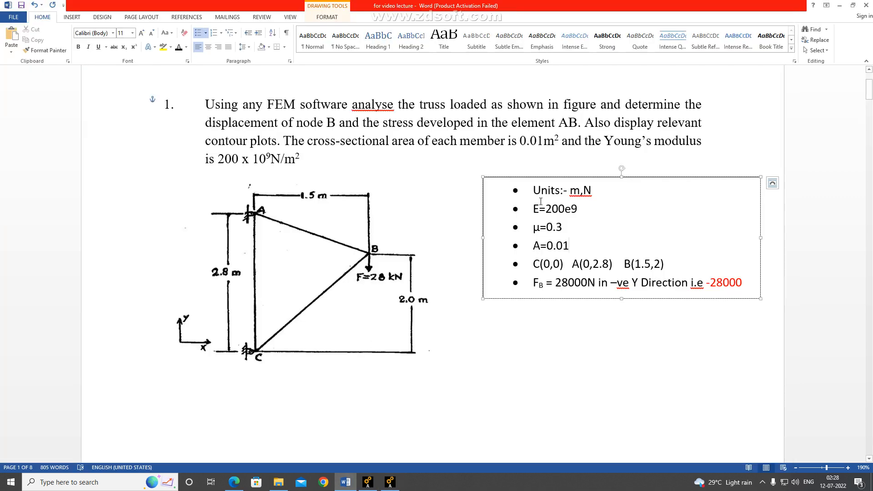
pyautogui.moveTo(532, 208); pyautogui.dragTo(565, 227)
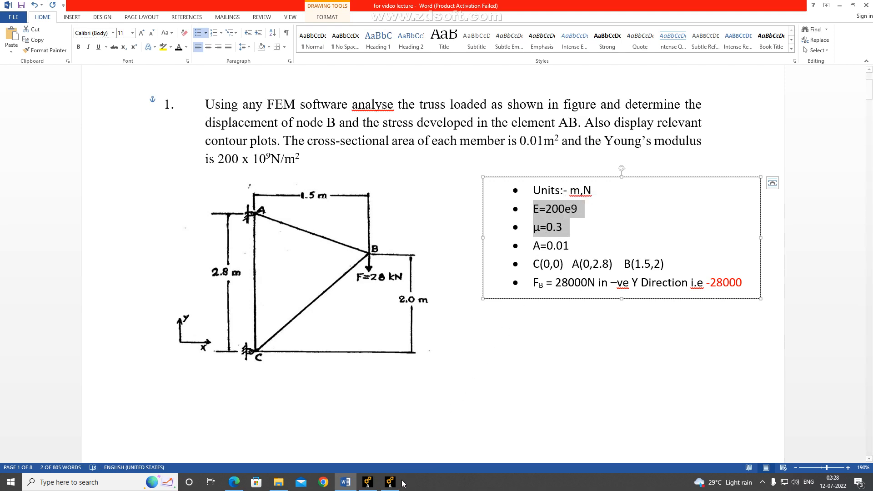
pyautogui.moveTo(391, 485)
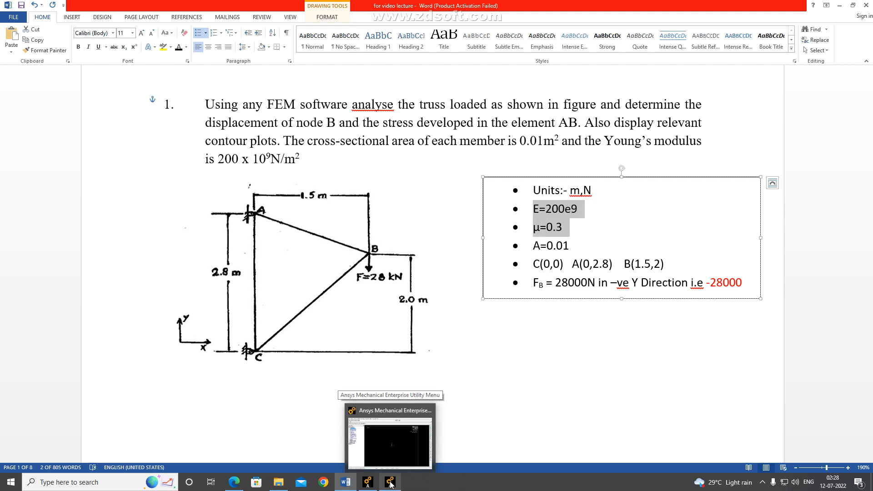
pyautogui.click(390, 485)
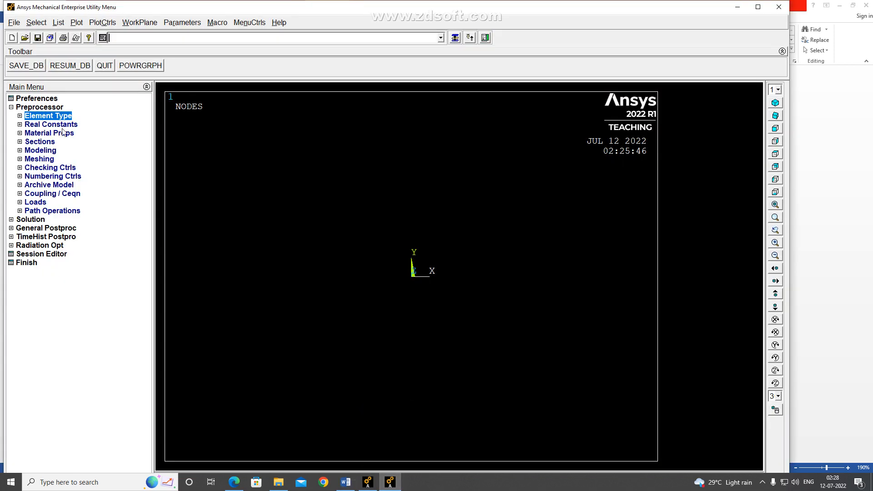
# Open the structural linear elastic isotropic properties for Material Model Number 1
pyautogui.click(20, 133)
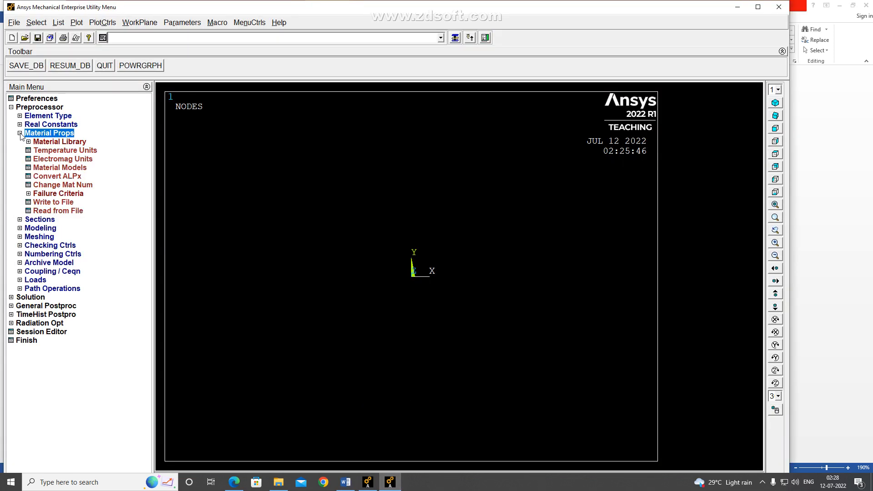
pyautogui.click(50, 168)
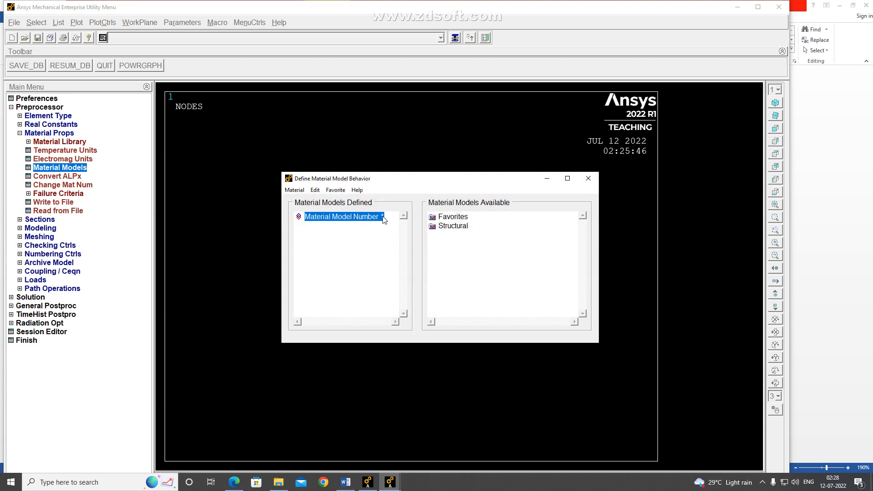
pyautogui.doubleClick(450, 226)
pyautogui.click(459, 235)
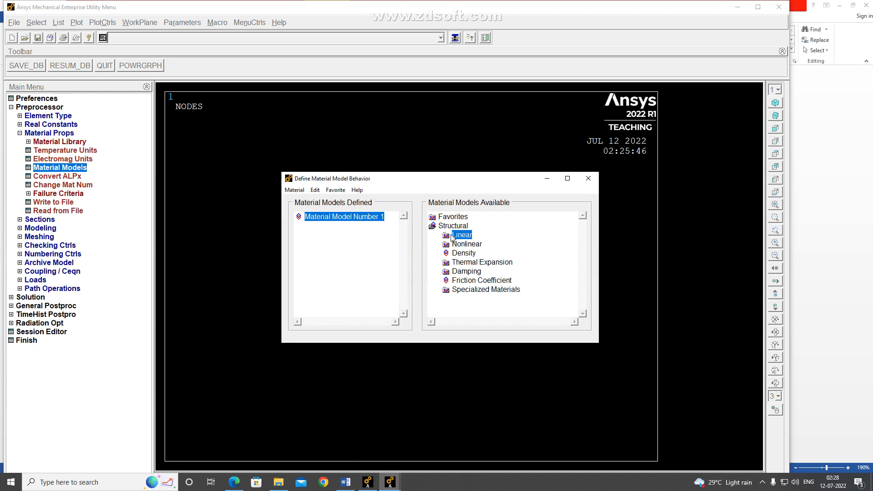
pyautogui.doubleClick(460, 235)
pyautogui.doubleClick(473, 244)
pyautogui.doubleClick(482, 254)
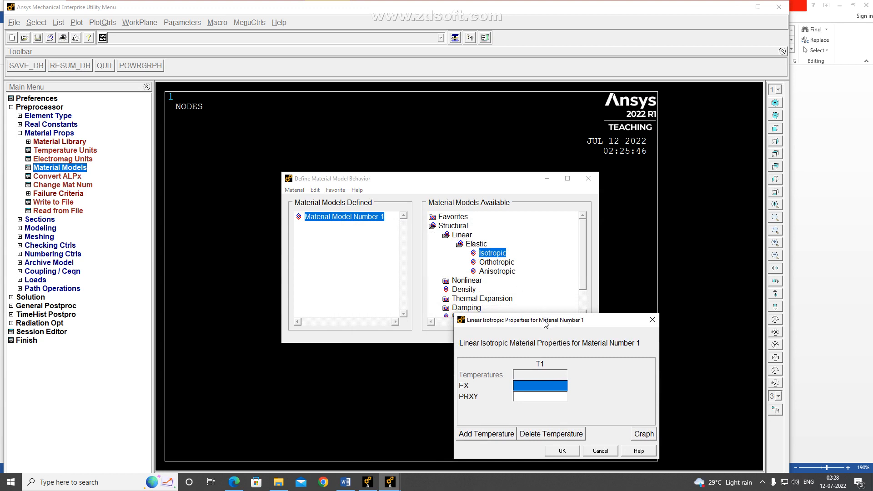
# Set the material's EX to 200e9 and PRXY to 0.3, and close the material model definition
pyautogui.moveTo(544, 320); pyautogui.dragTo(495, 250)
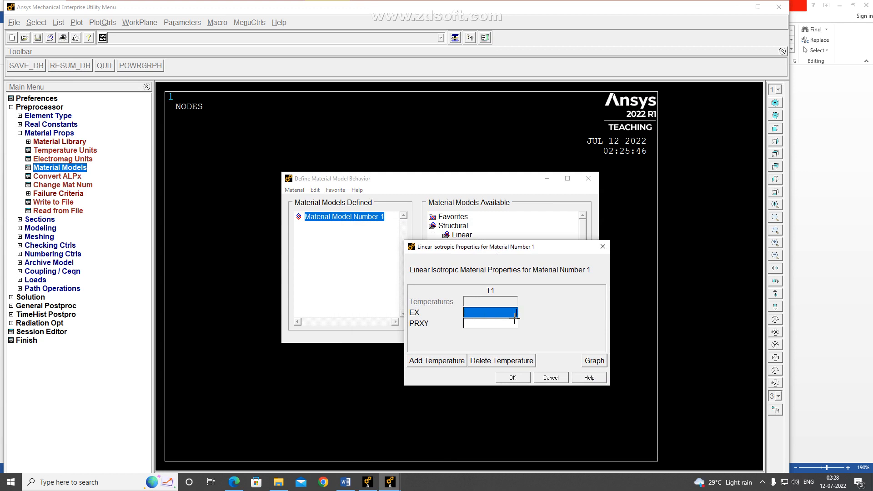
pyautogui.write('20')
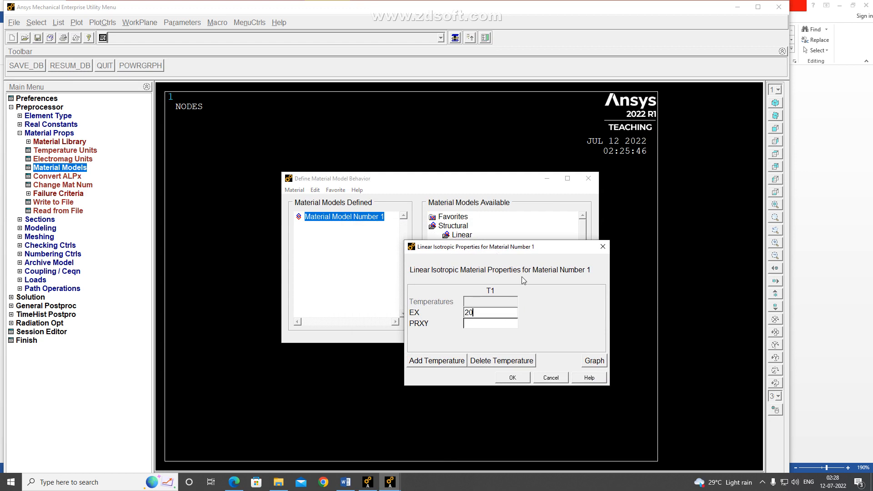
pyautogui.write('0e9')
pyautogui.click(473, 323)
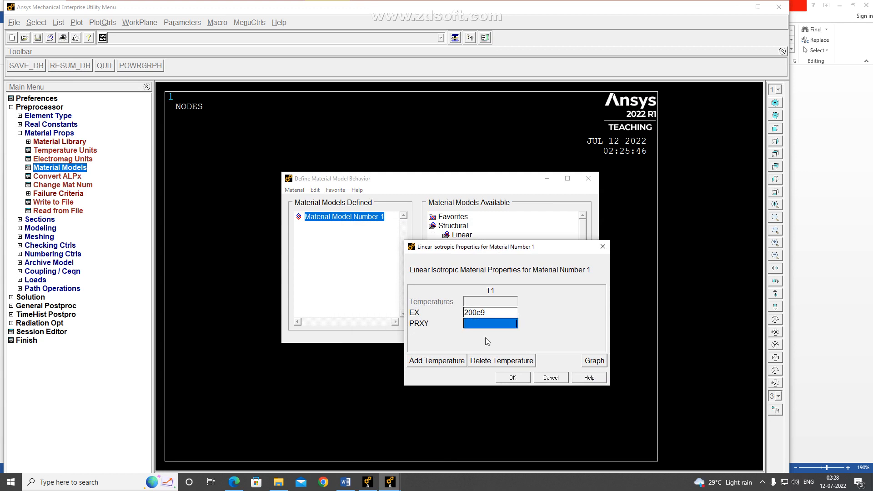
pyautogui.write('0.3')
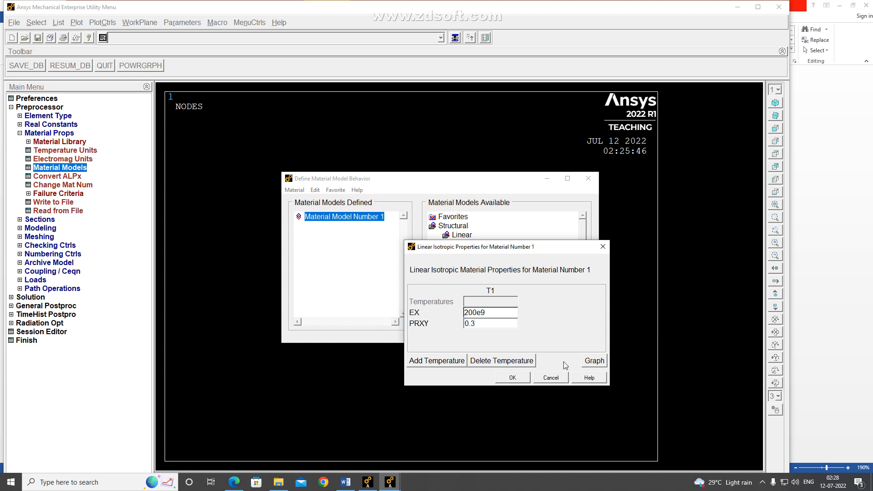
pyautogui.click(514, 378)
pyautogui.doubleClick(327, 226)
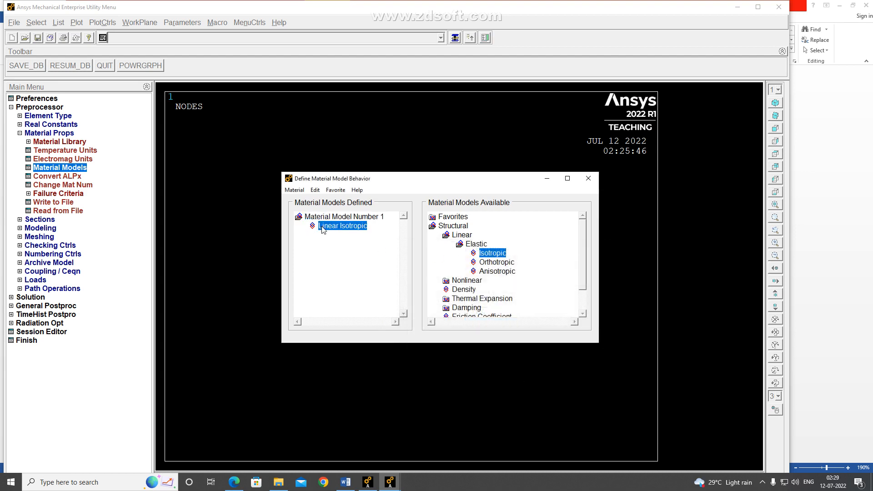
pyautogui.click(540, 221)
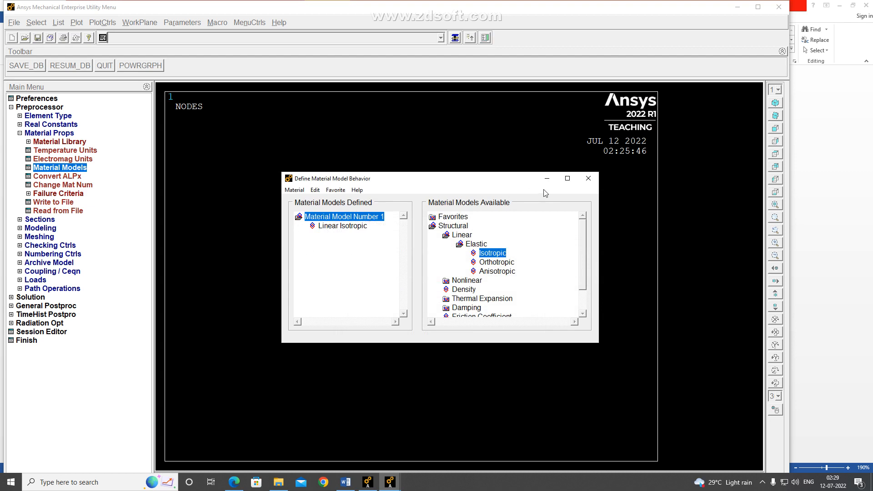
pyautogui.click(588, 178)
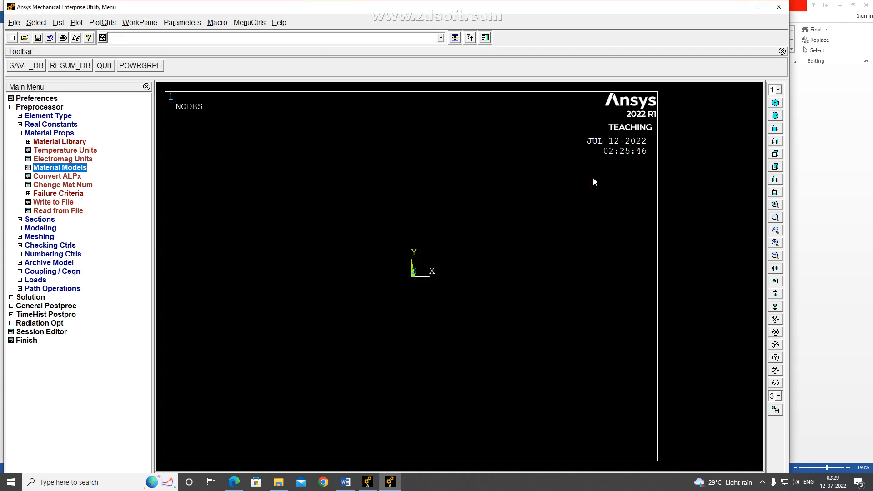
pyautogui.click(71, 135)
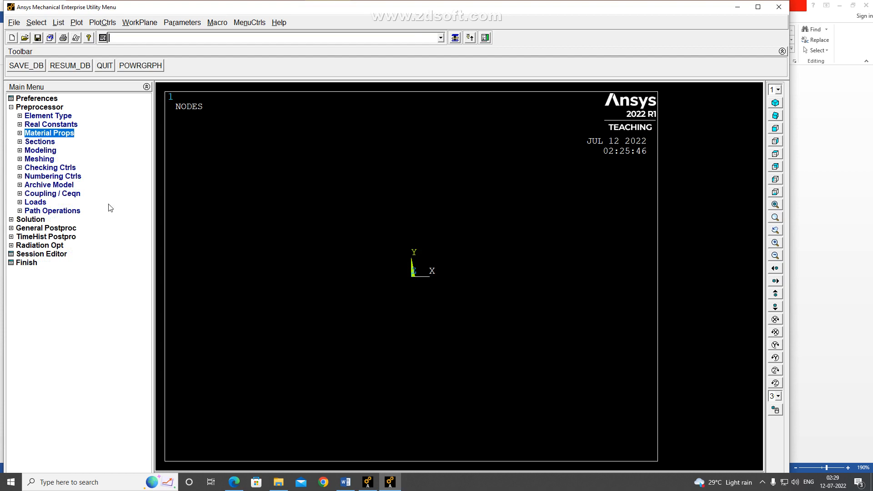
# Switch to the Word problem statement, highlight the cross-sectional area value A, and return to Ansys
pyautogui.click(347, 484)
pyautogui.click(577, 243)
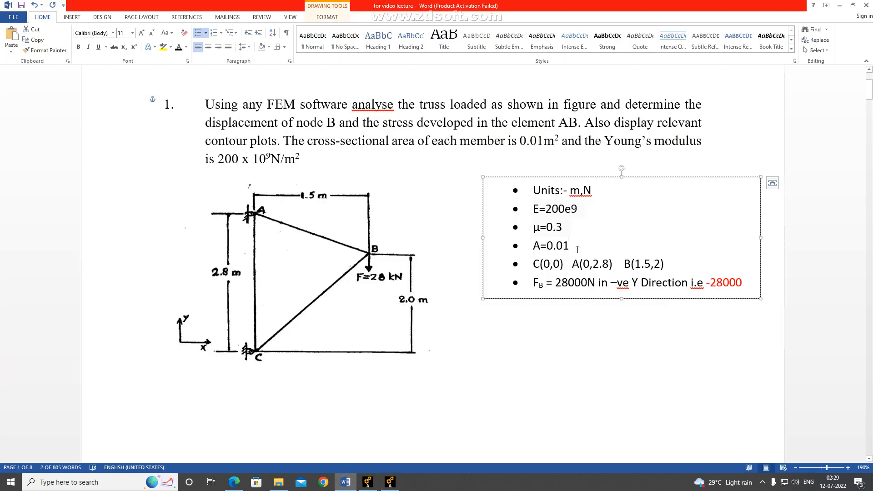
pyautogui.moveTo(576, 244); pyautogui.dragTo(530, 252)
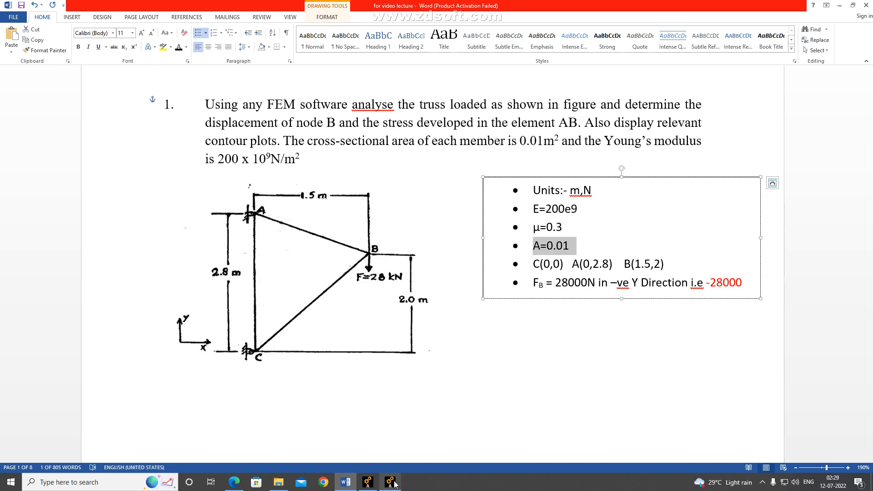
pyautogui.moveTo(390, 483)
pyautogui.click(344, 448)
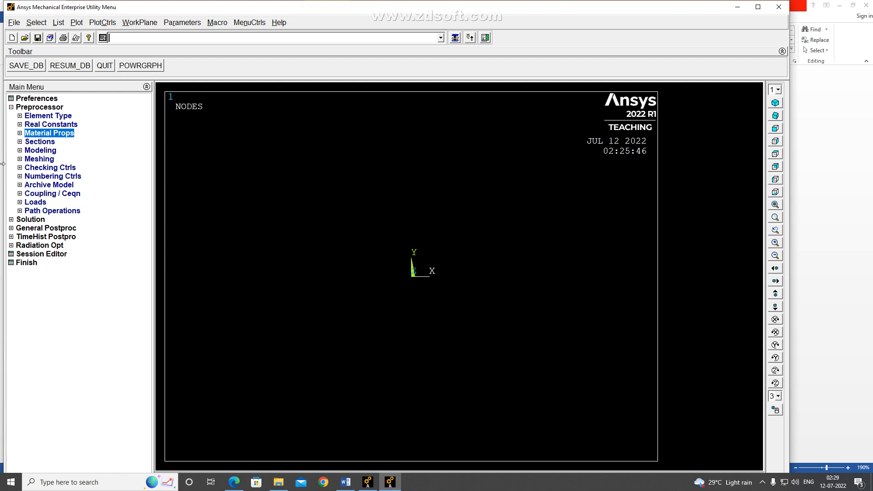
# Add a link section with ID 1, section name 1 and a link area of 0.01
pyautogui.click(20, 141)
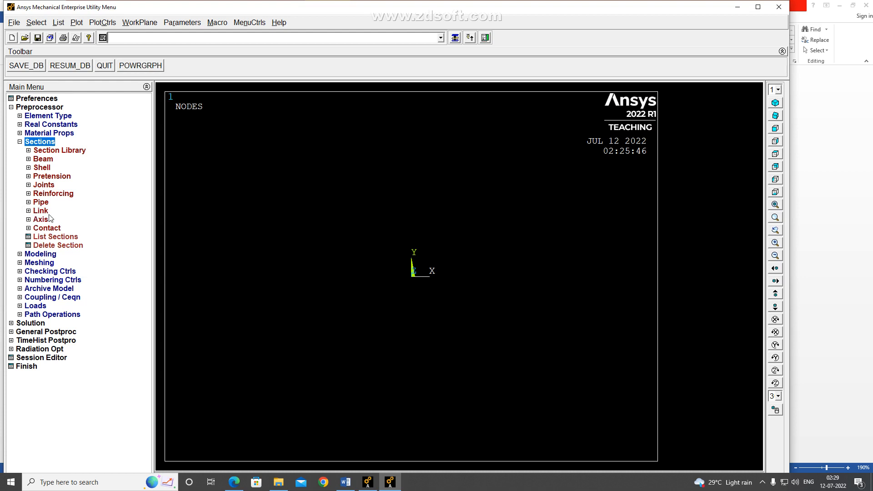
pyautogui.click(29, 211)
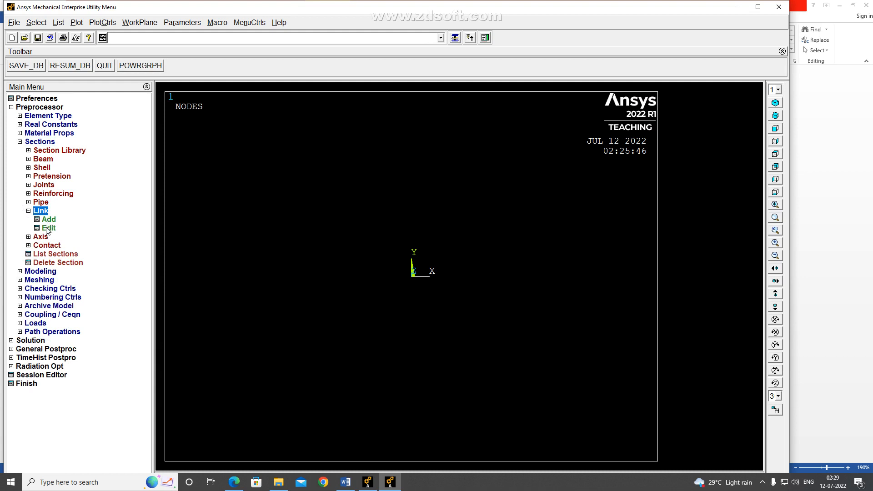
pyautogui.click(48, 221)
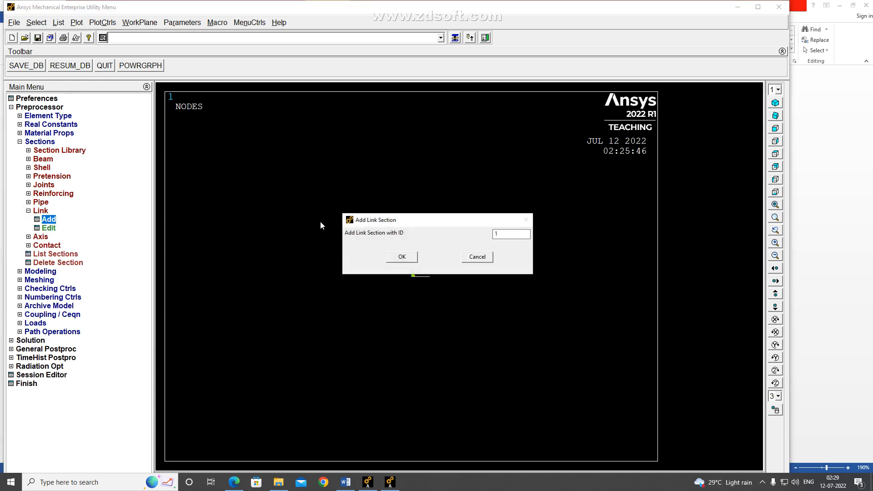
pyautogui.click(506, 237)
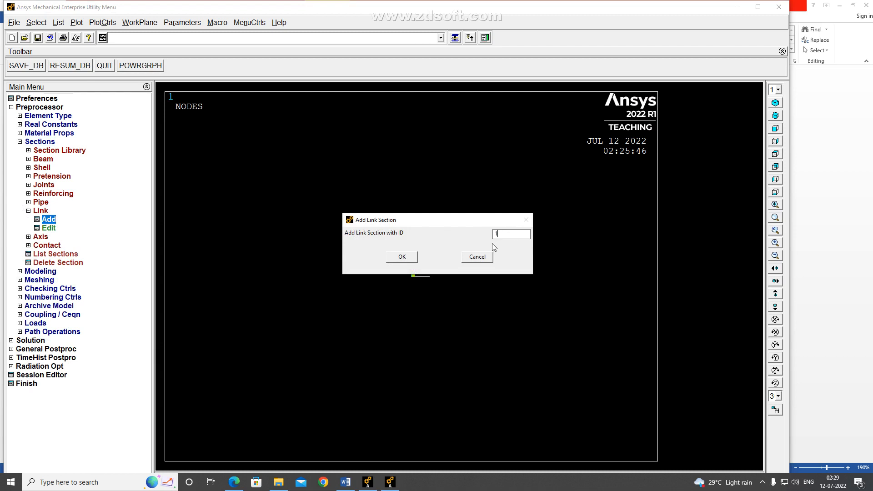
pyautogui.click(406, 258)
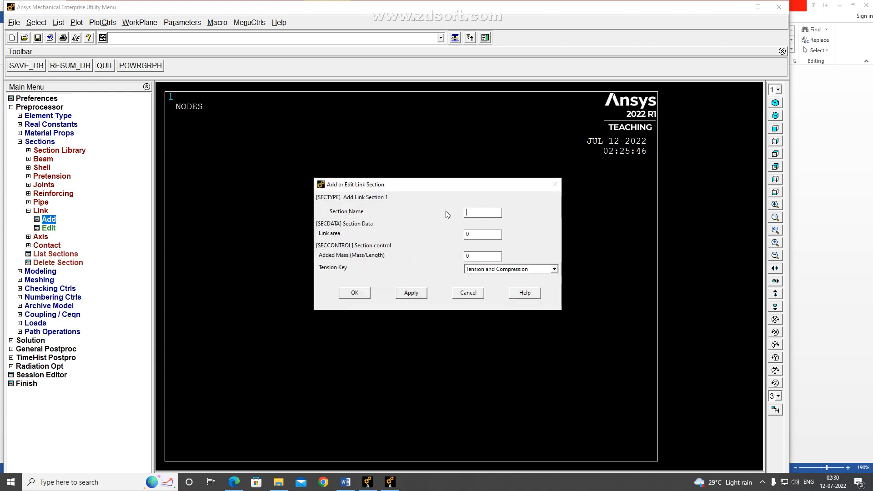
pyautogui.write('1')
pyautogui.doubleClick(476, 236)
pyautogui.write('0.01')
pyautogui.click(355, 292)
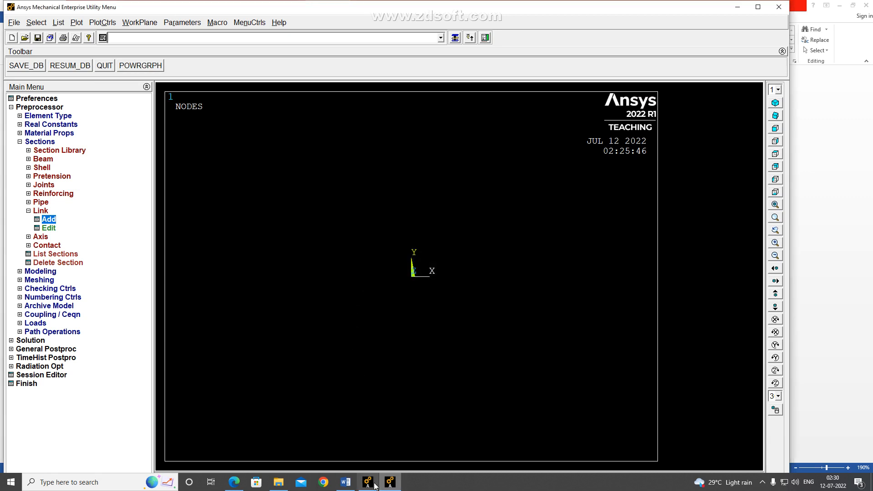
# Switch to the Word problem statement to read the coordinates of points C, A and B, and return to Ansys
pyautogui.click(345, 481)
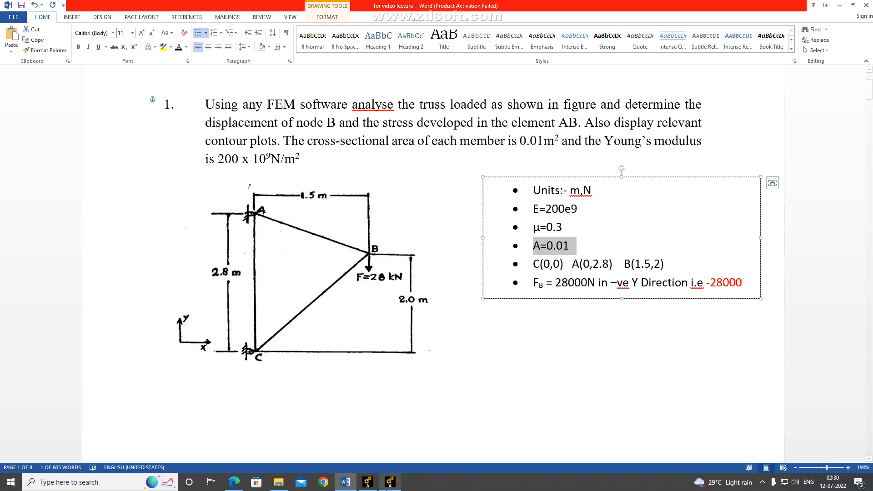
pyautogui.click(390, 482)
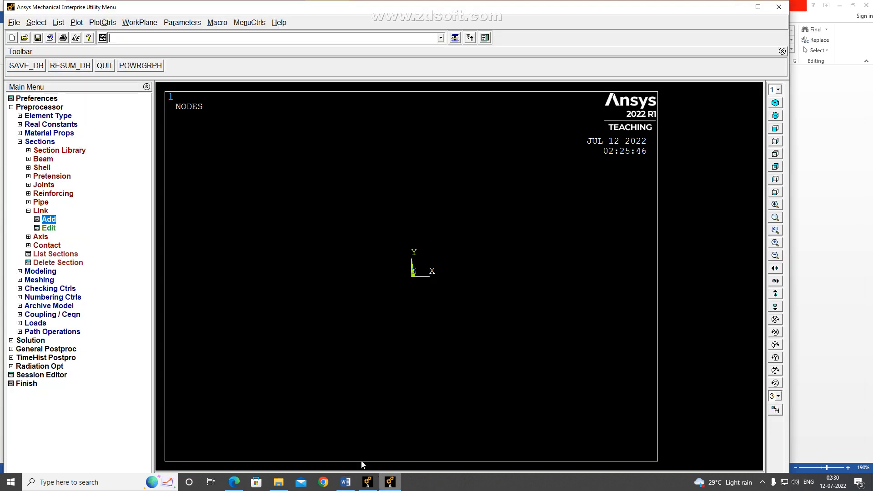
pyautogui.click(33, 142)
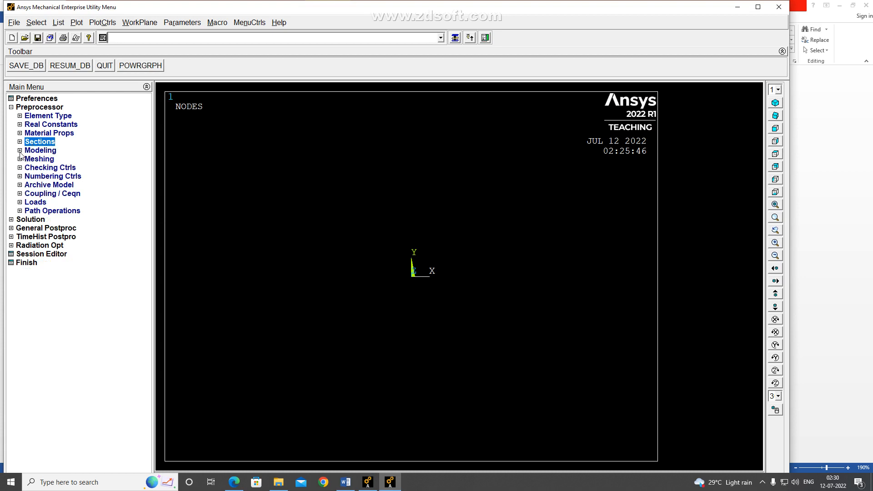
pyautogui.click(346, 481)
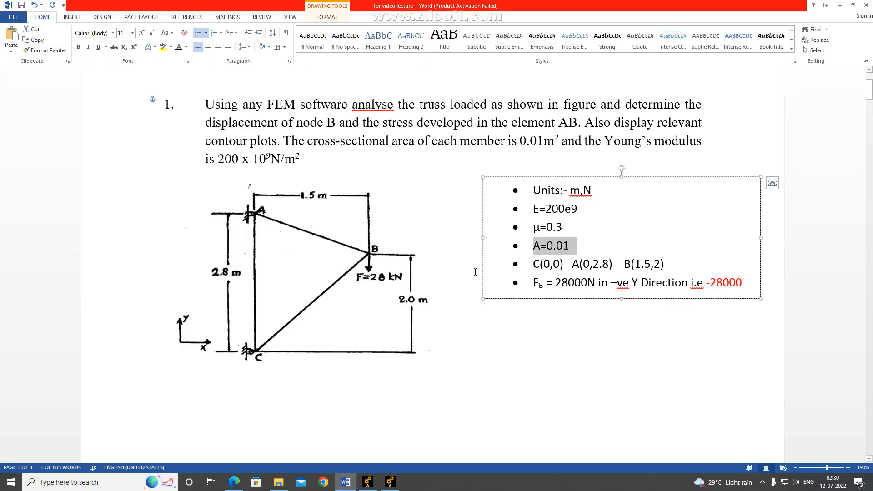
pyautogui.click(553, 264)
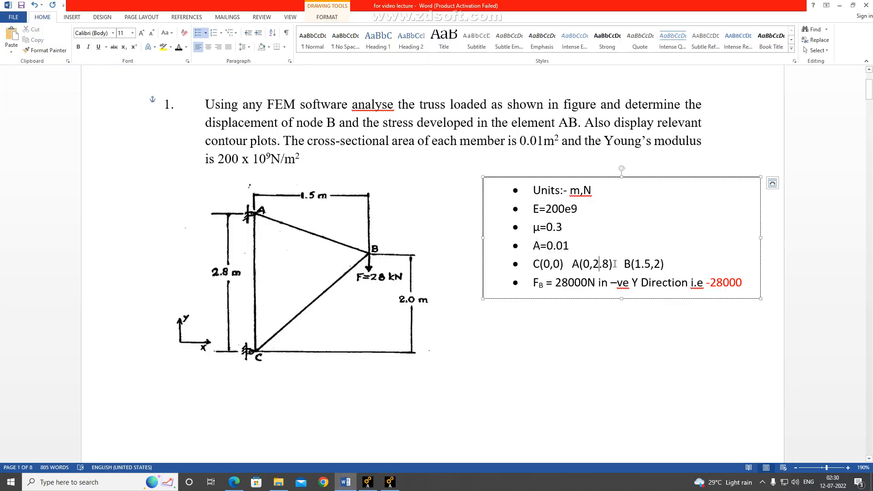
pyautogui.click(643, 264)
pyautogui.click(551, 264)
pyautogui.click(592, 264)
pyautogui.click(390, 482)
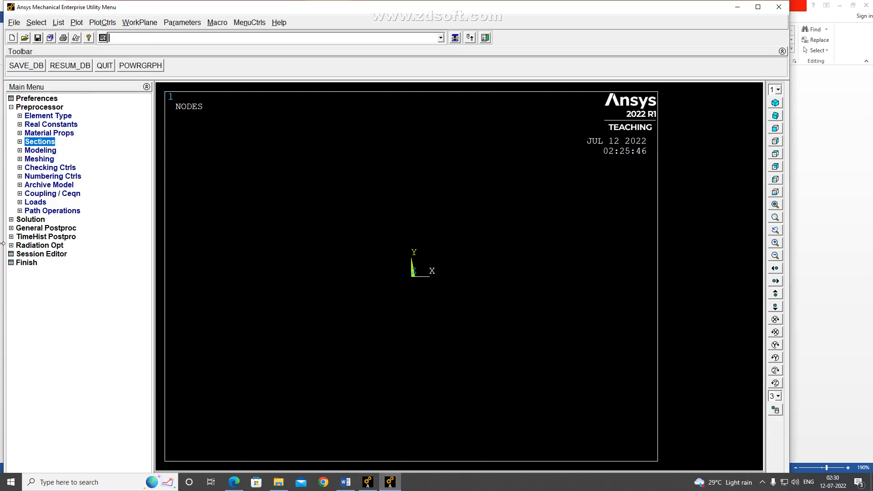
# Create keypoint 1 at location 0, 0 in the active coordinate system
pyautogui.click(20, 151)
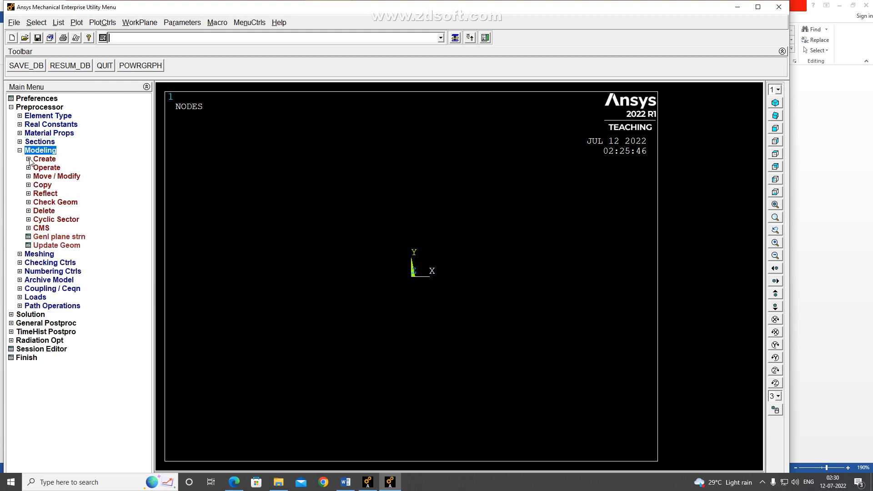
pyautogui.click(28, 159)
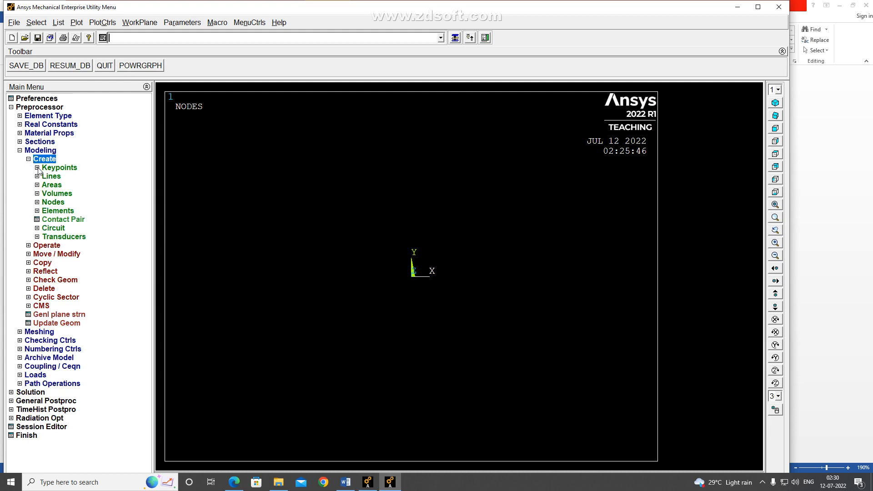
pyautogui.click(37, 168)
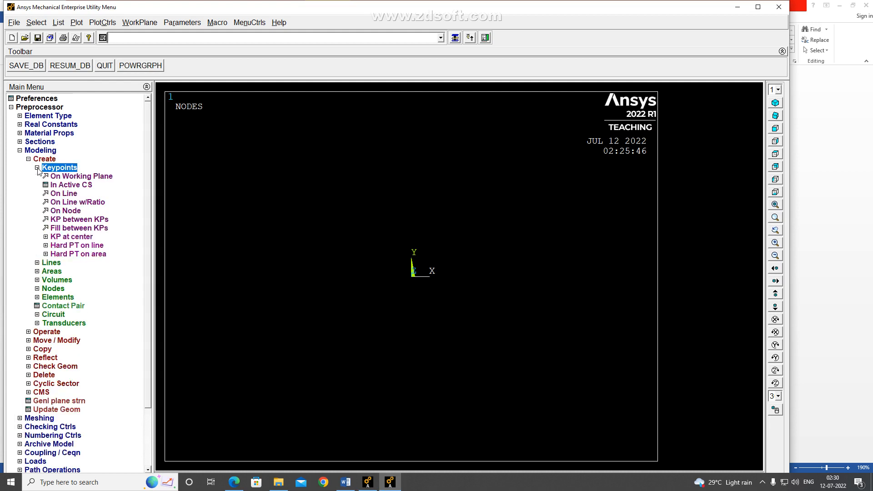
pyautogui.click(70, 186)
pyautogui.write('1')
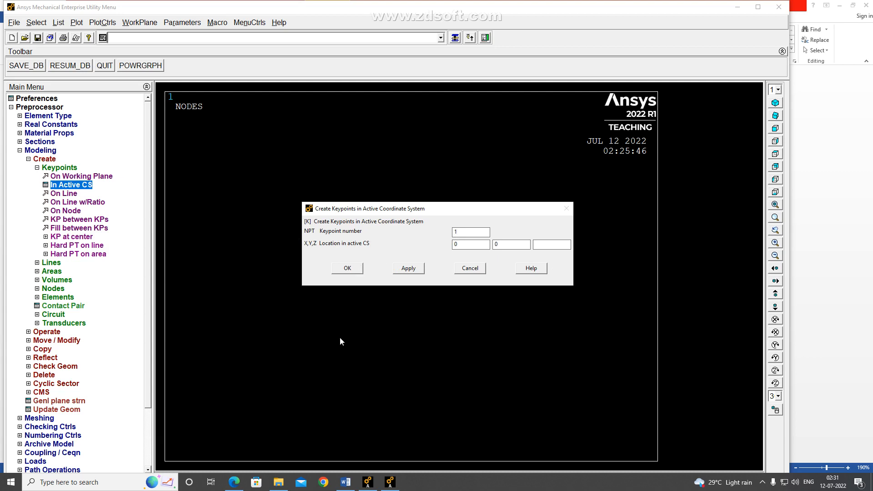
pyautogui.click(346, 482)
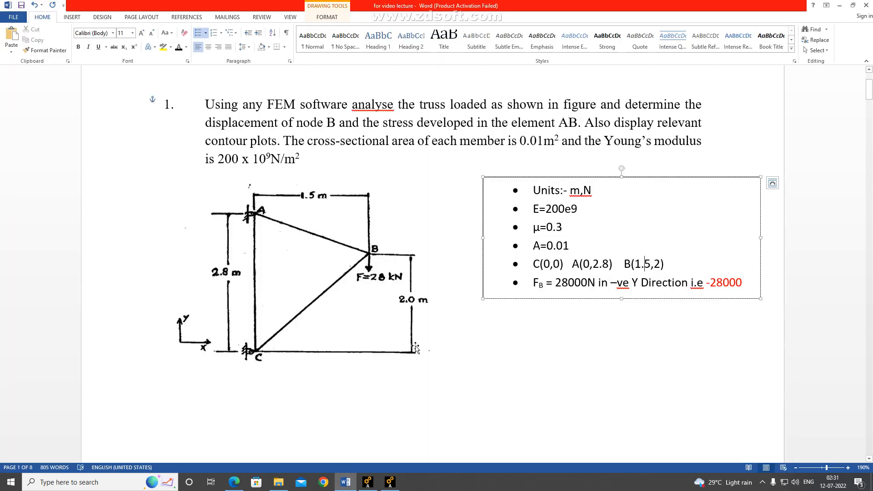
pyautogui.click(389, 482)
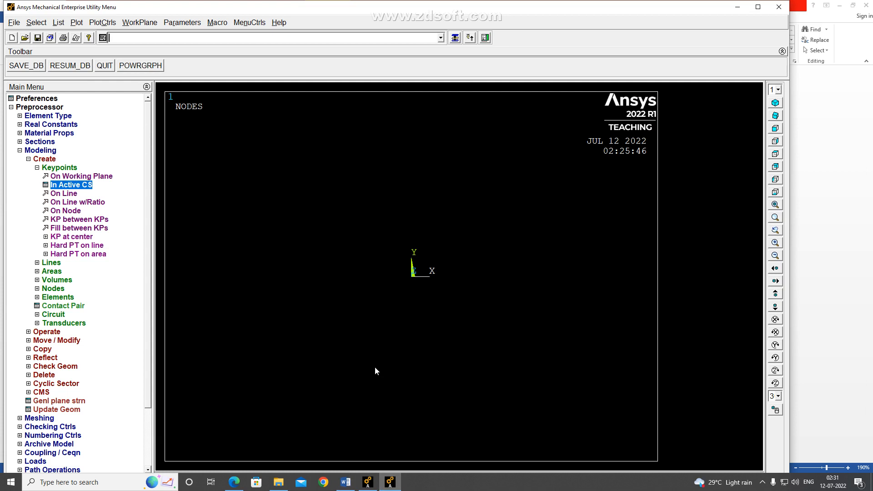
pyautogui.click(454, 38)
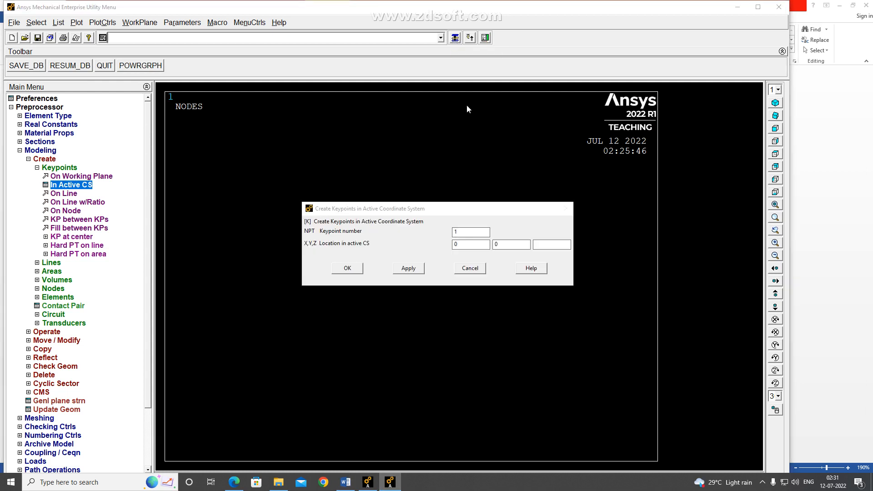
pyautogui.click(417, 269)
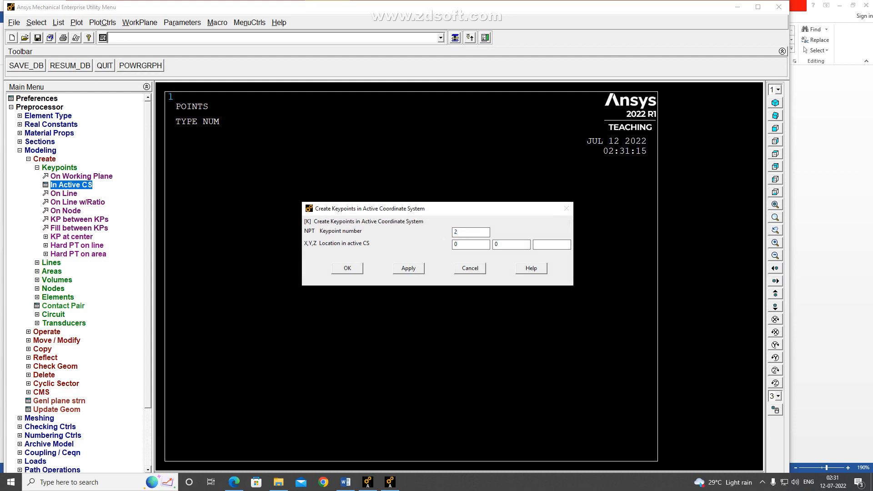
# Create keypoint 2 at location 0, 2.8, checking the coordinates in the Word problem statement
pyautogui.doubleClick(502, 244)
pyautogui.write('2.8')
pyautogui.click(345, 481)
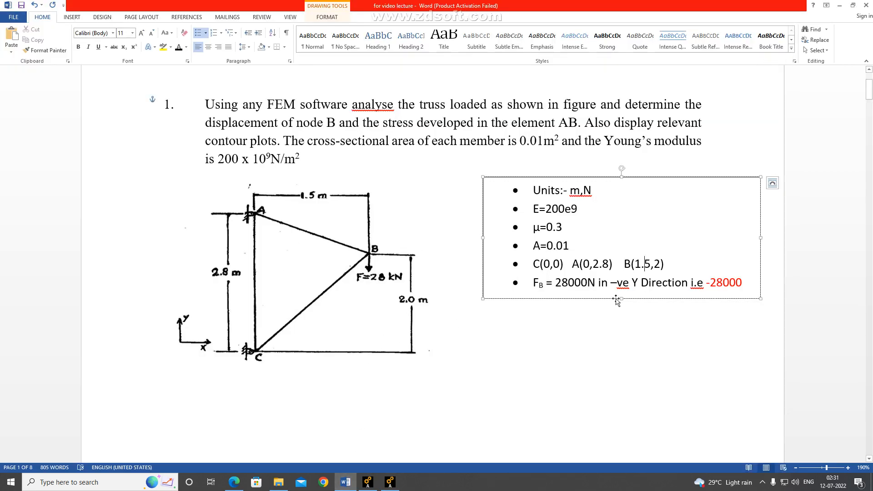
pyautogui.click(390, 482)
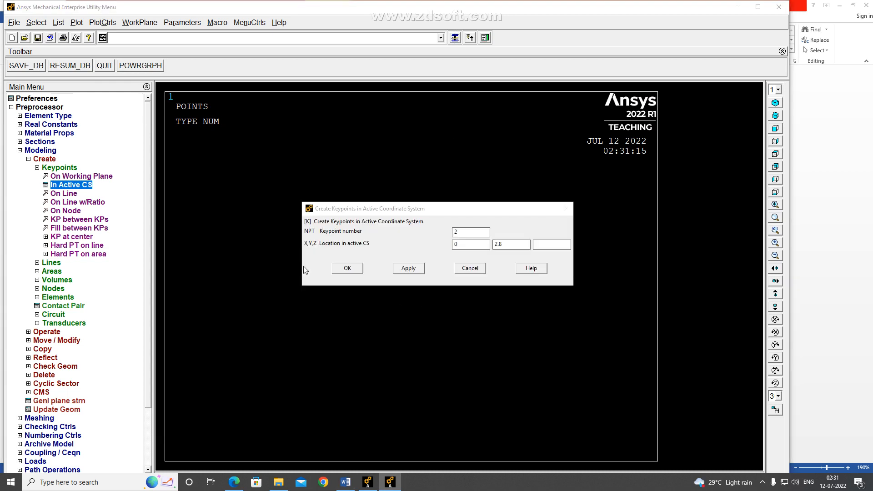
pyautogui.click(413, 268)
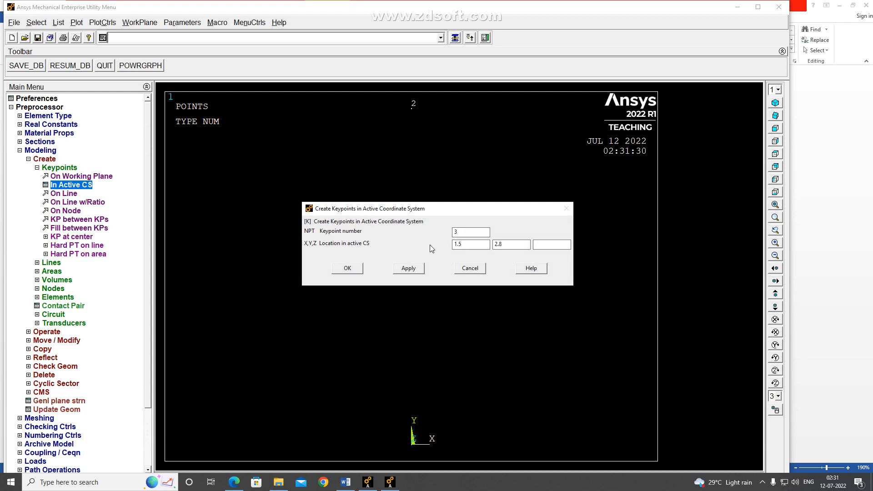
# Create keypoint 3 at location 1.5, 2, close keypoint creation and check the coordinates against the Word problem statement
pyautogui.moveTo(504, 244); pyautogui.dragTo(498, 244)
pyautogui.press('BackSpace')
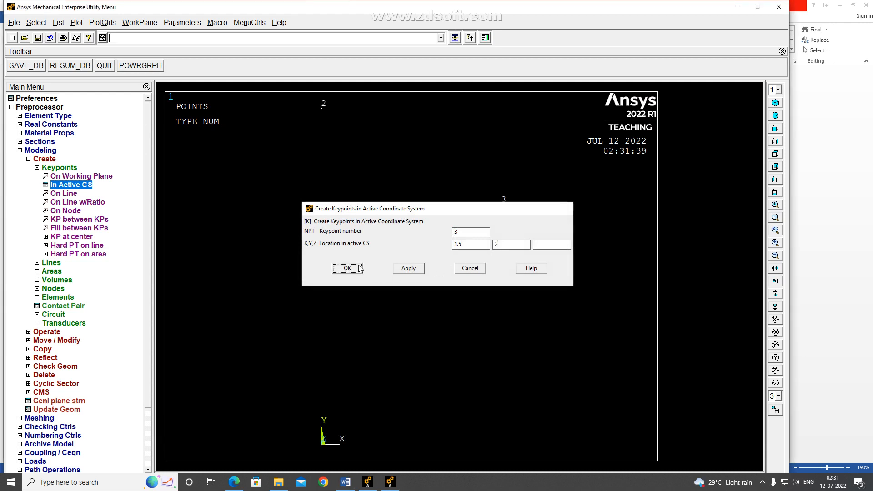
pyautogui.click(347, 269)
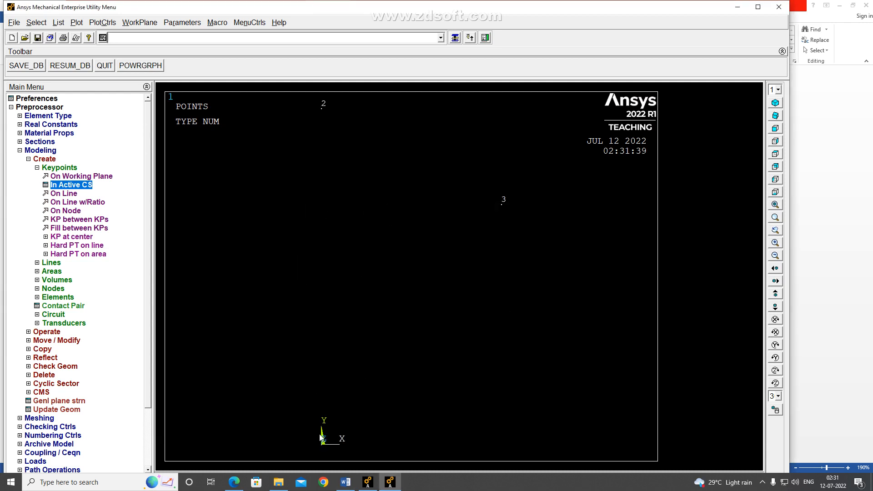
pyautogui.click(345, 480)
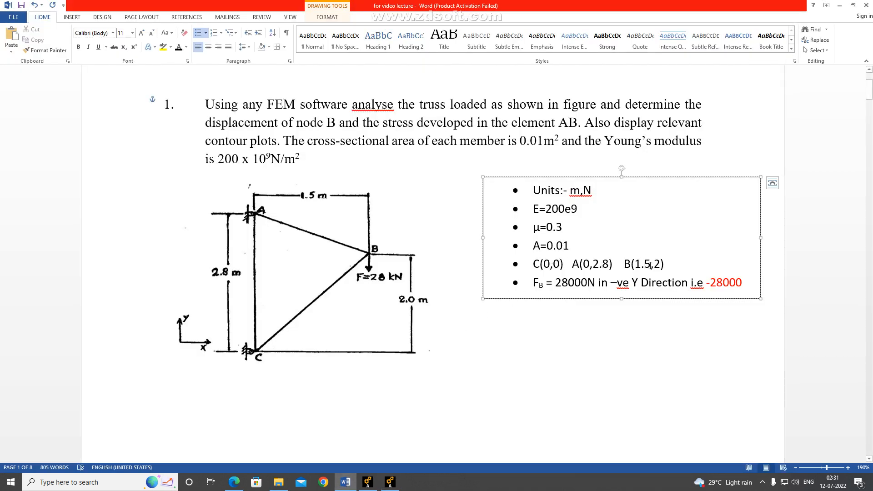
pyautogui.click(389, 482)
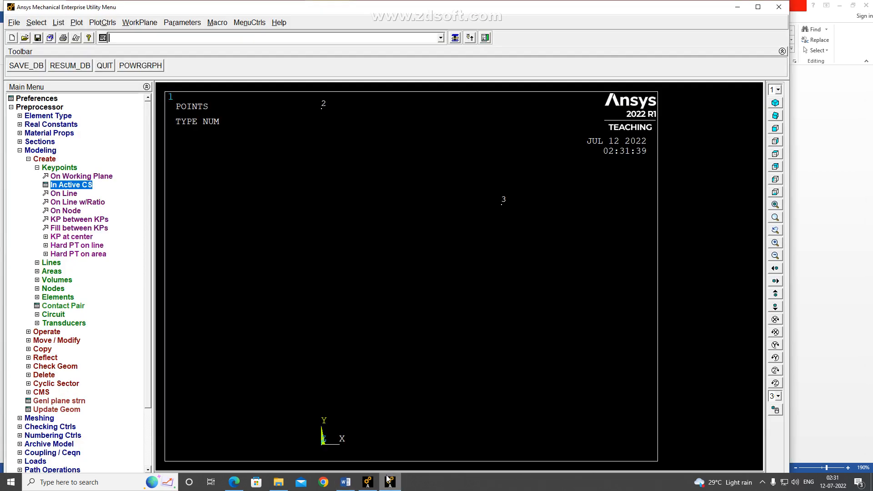
# Create straight lines joining keypoints 1 and 3, 3 and 2, and 2 and 1, and compare them with the truss figure in Word
pyautogui.click(59, 167)
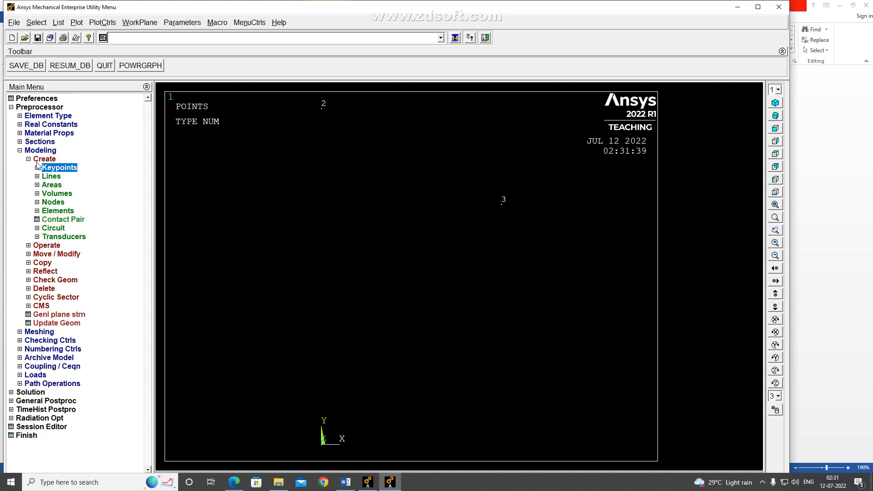
pyautogui.click(38, 177)
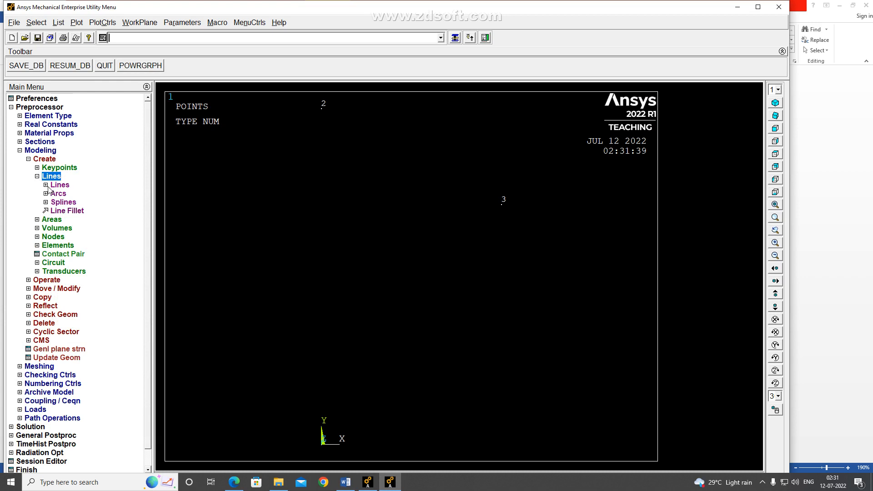
pyautogui.click(46, 185)
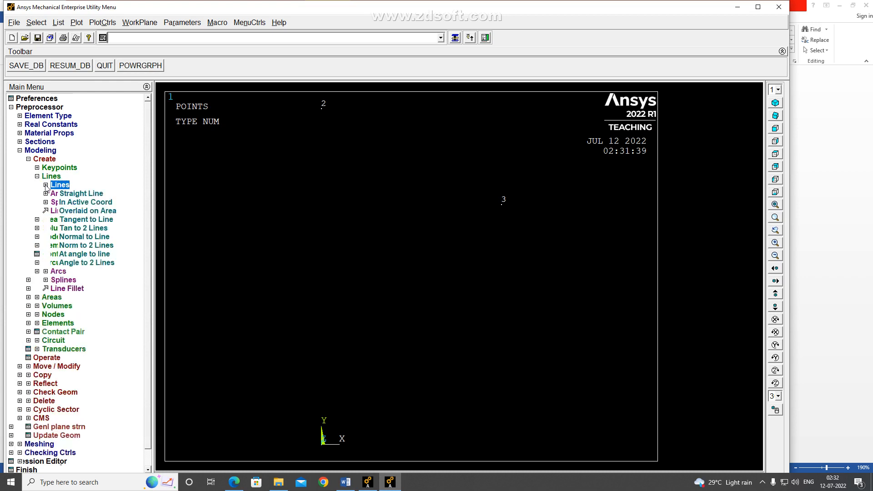
pyautogui.click(66, 194)
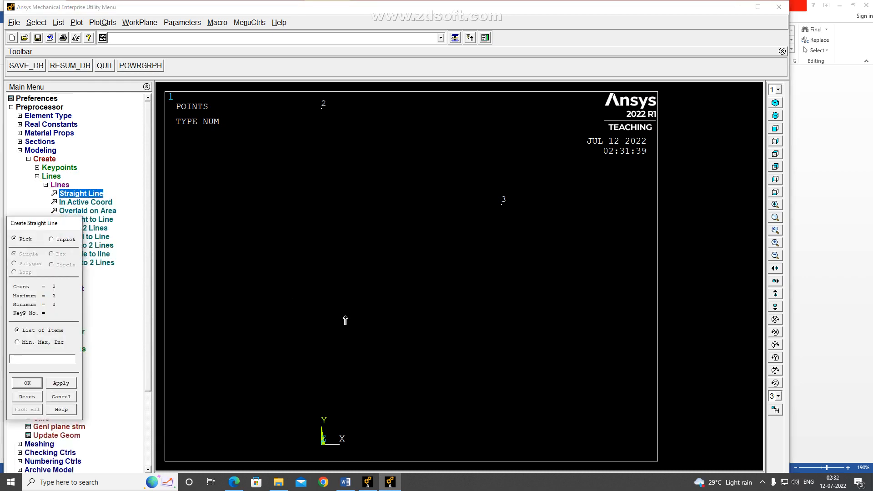
pyautogui.click(322, 443)
pyautogui.click(500, 204)
pyautogui.click(501, 205)
pyautogui.click(321, 108)
pyautogui.click(321, 108)
pyautogui.click(321, 442)
pyautogui.click(27, 383)
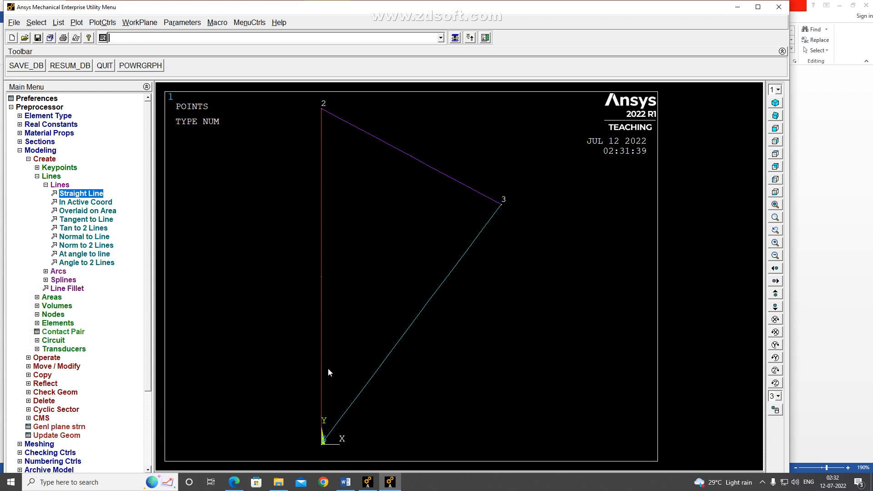
pyautogui.click(346, 481)
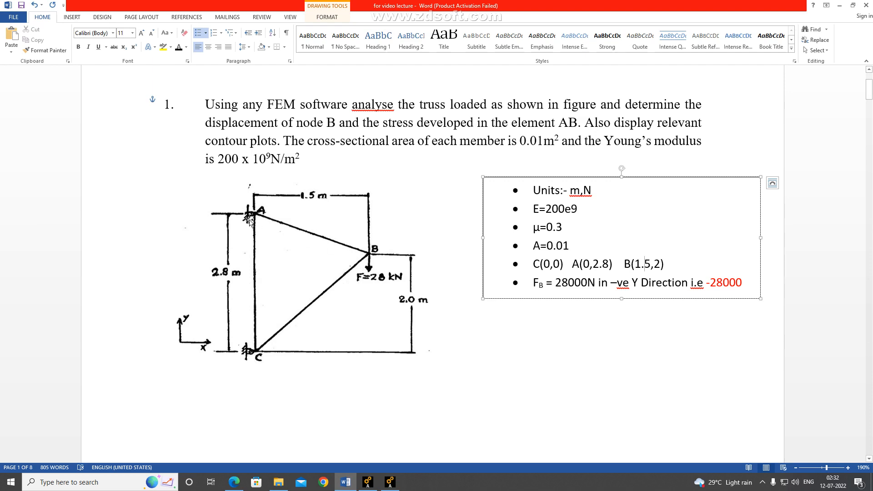
pyautogui.click(390, 482)
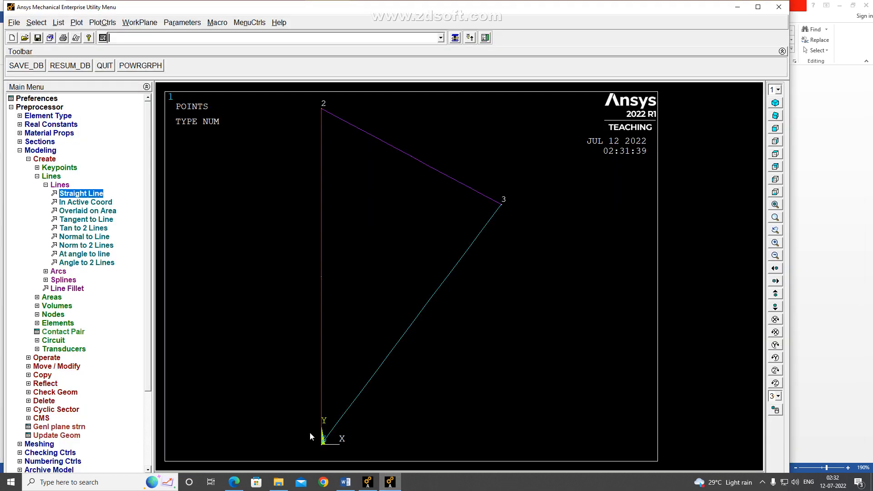
# Set the element size on all lines to 1 element division using the MeshTool
pyautogui.click(51, 184)
pyautogui.click(40, 158)
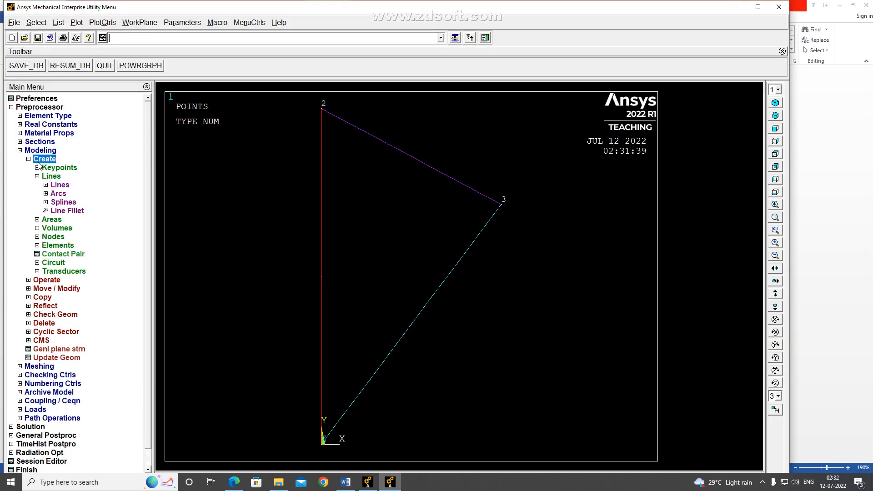
pyautogui.click(33, 151)
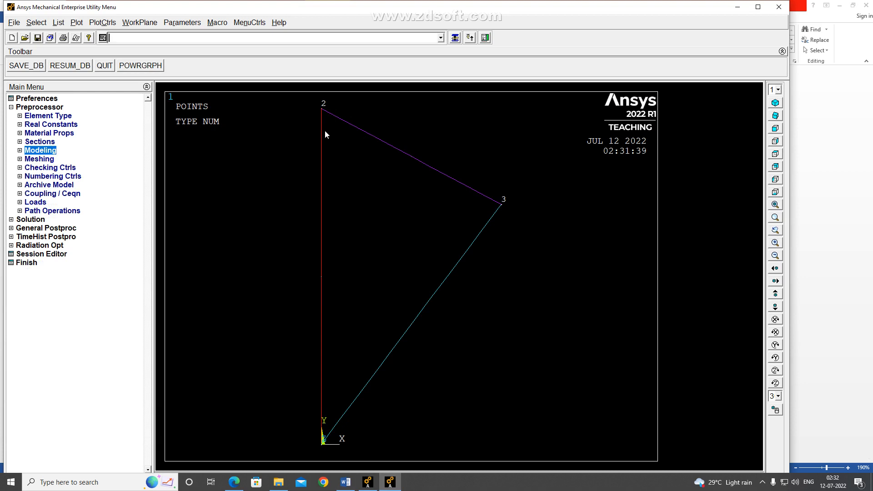
pyautogui.click(20, 159)
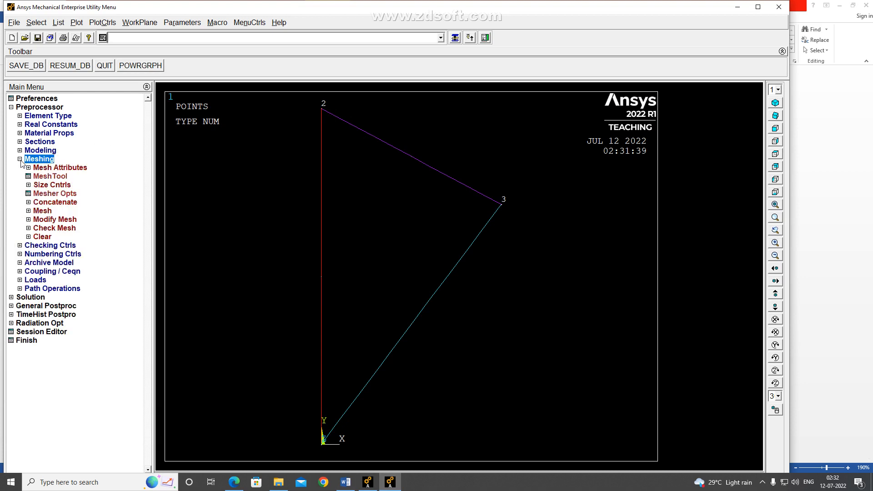
pyautogui.click(43, 177)
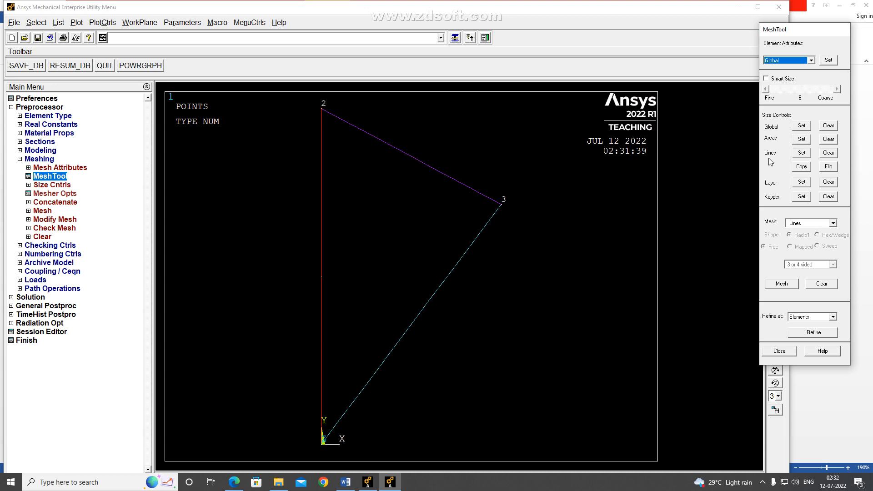
pyautogui.click(802, 152)
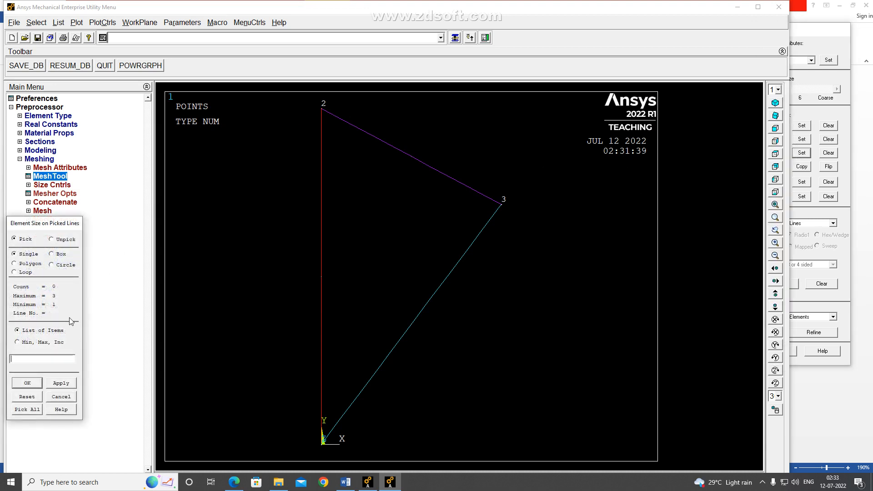
pyautogui.moveTo(57, 225); pyautogui.dragTo(90, 148)
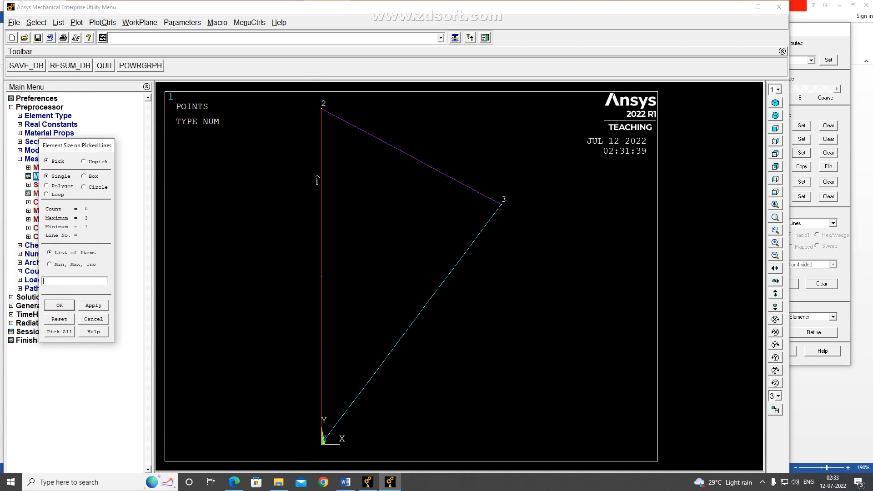
pyautogui.click(60, 331)
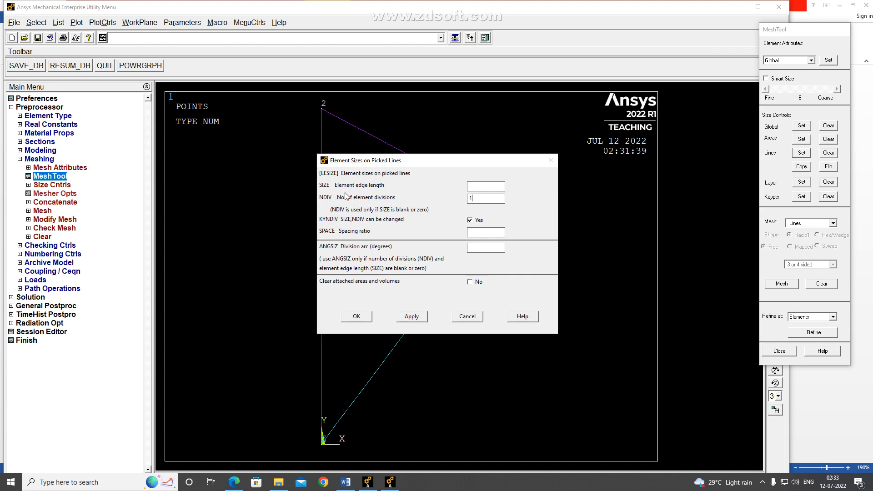
pyautogui.click(482, 198)
pyautogui.click(357, 316)
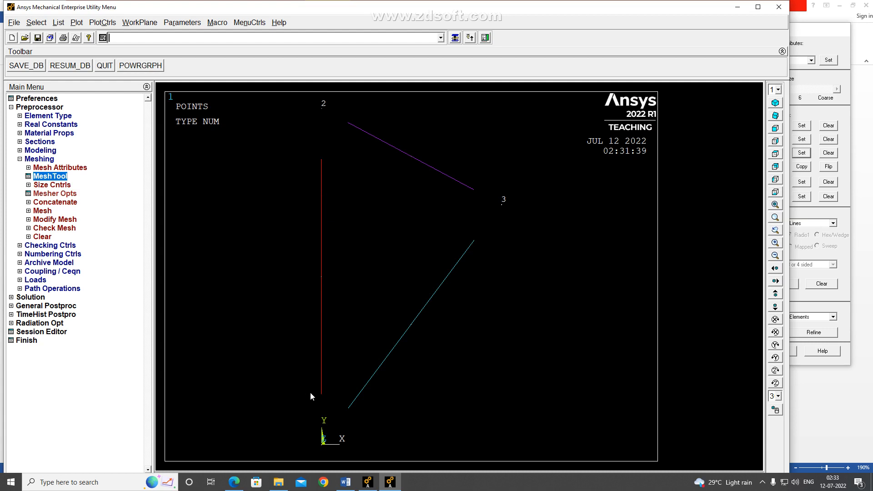
# Mesh all the truss lines and close the MeshTool
pyautogui.click(830, 241)
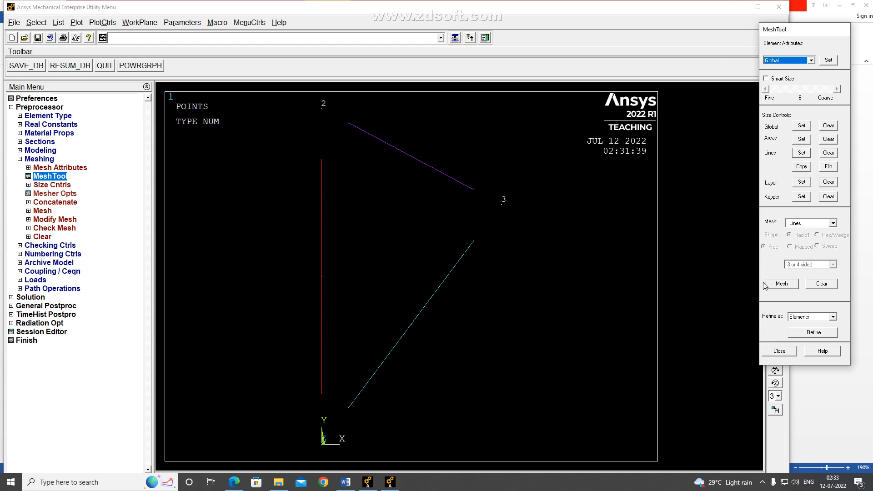
pyautogui.click(780, 286)
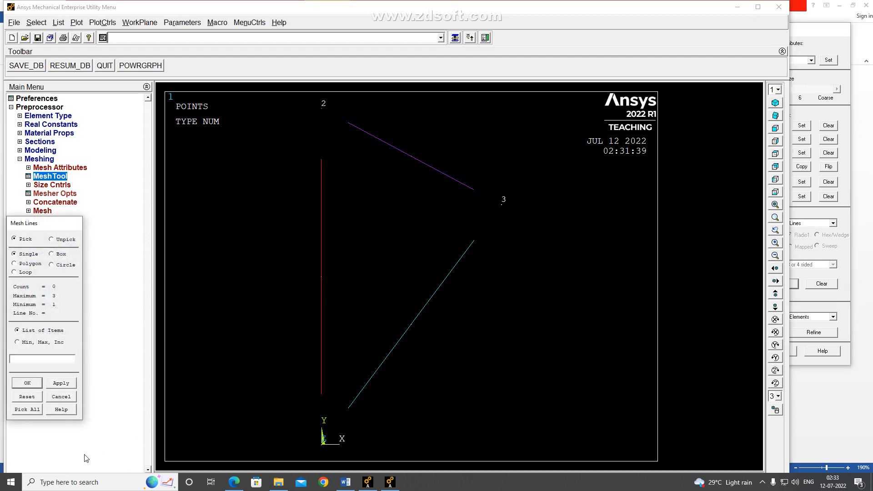
pyautogui.click(30, 410)
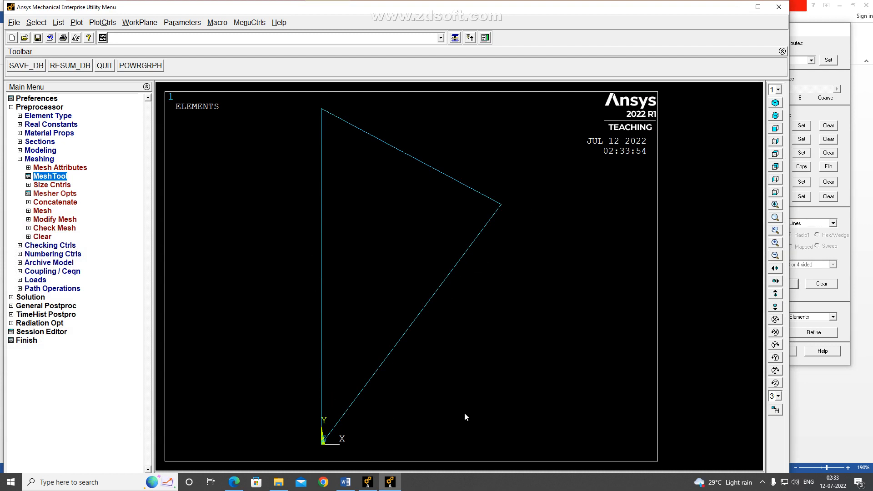
pyautogui.click(840, 306)
pyautogui.click(791, 350)
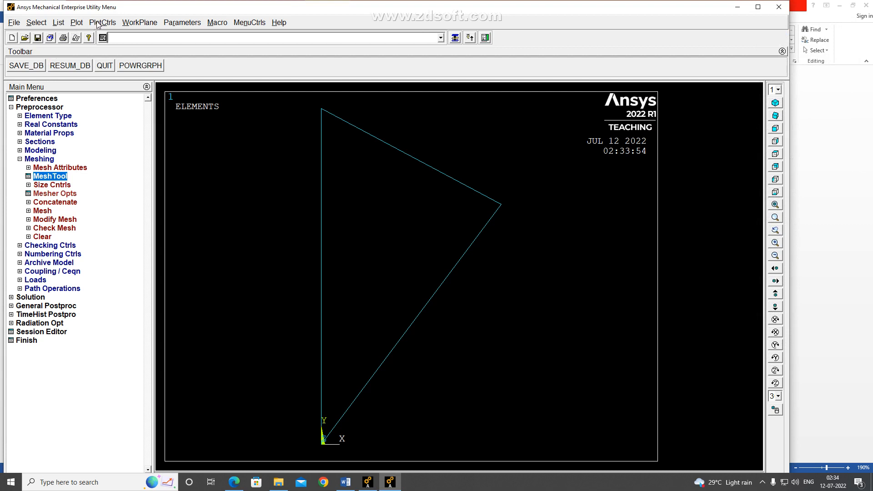
# List the elements with their nodes and attributes, examine the connectivity, and close the listing
pyautogui.click(58, 22)
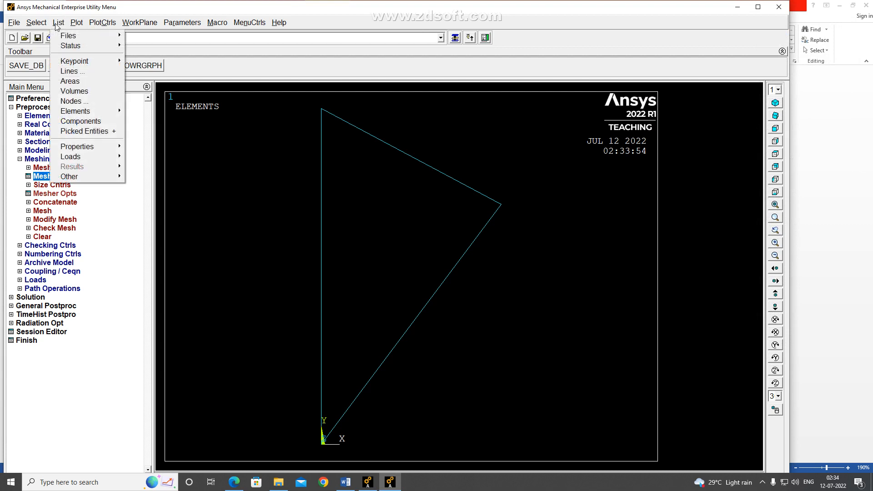
pyautogui.moveTo(83, 112)
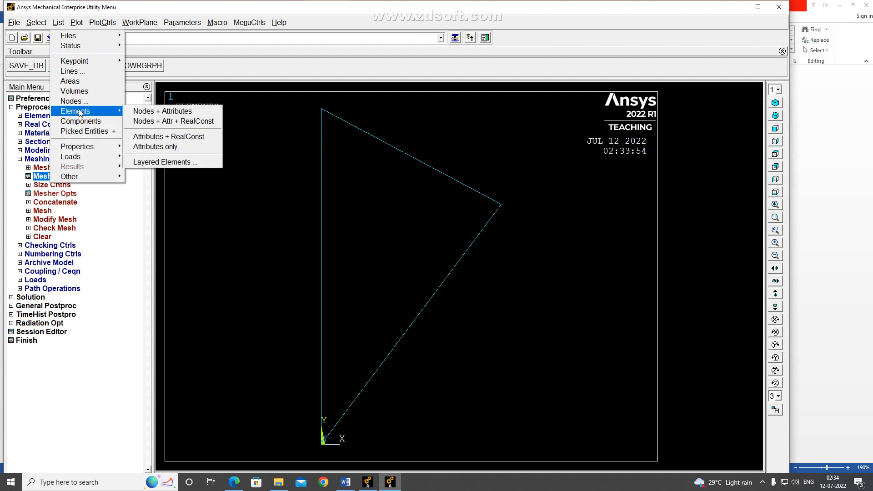
pyautogui.click(136, 111)
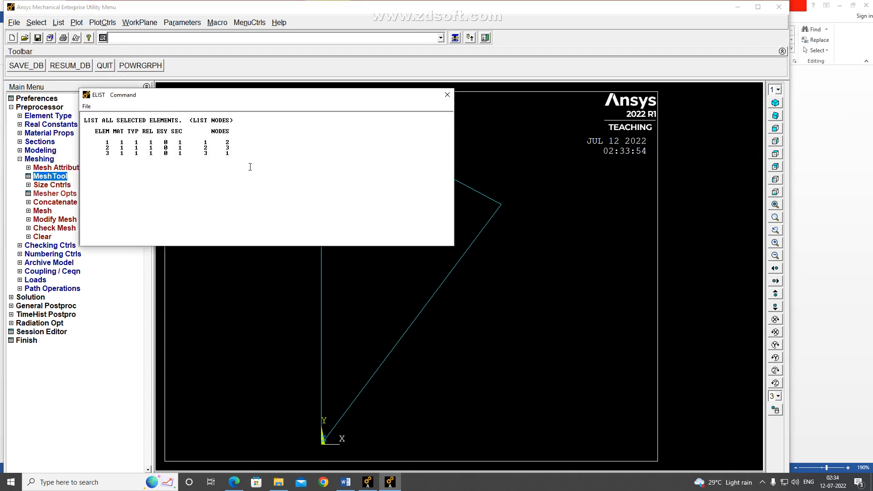
pyautogui.moveTo(250, 99); pyautogui.dragTo(373, 244)
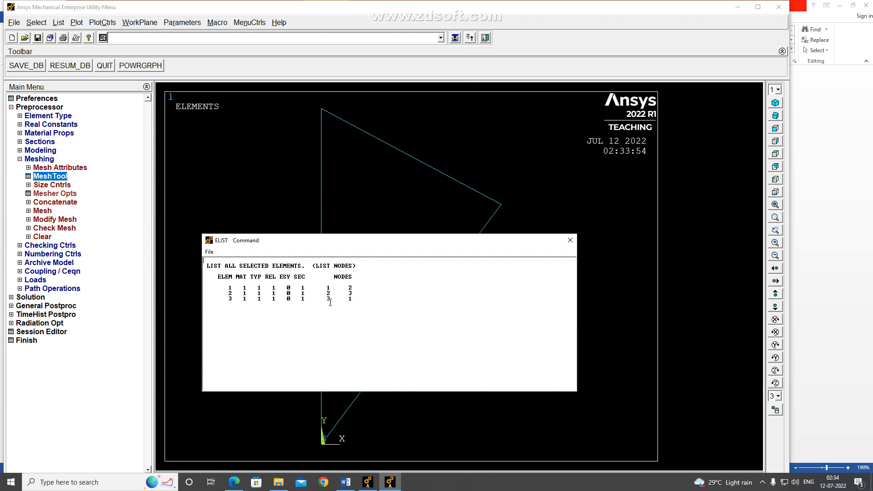
pyautogui.click(569, 240)
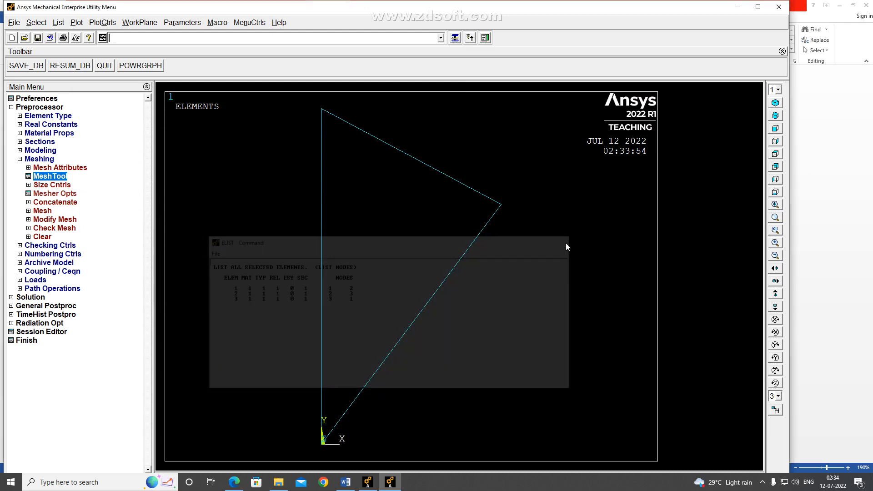
# Turn on node numbers and element numbers in the plot numbering controls and replot the model
pyautogui.click(104, 23)
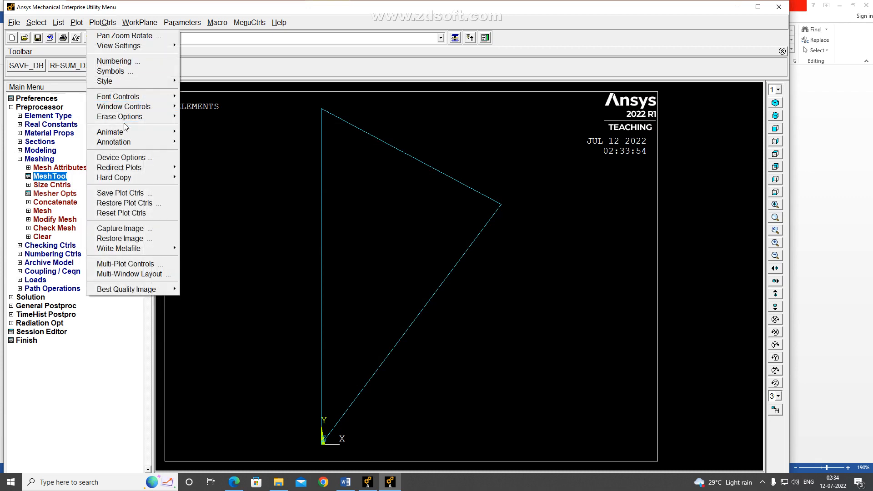
pyautogui.click(130, 62)
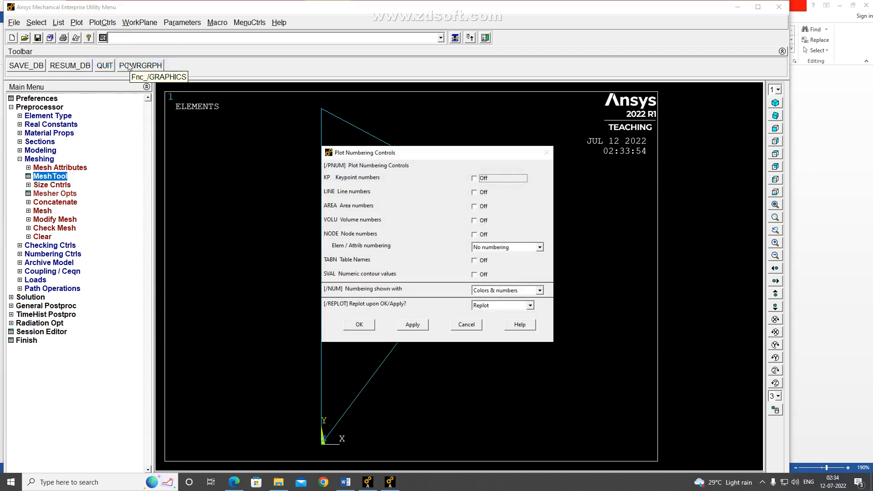
pyautogui.click(474, 235)
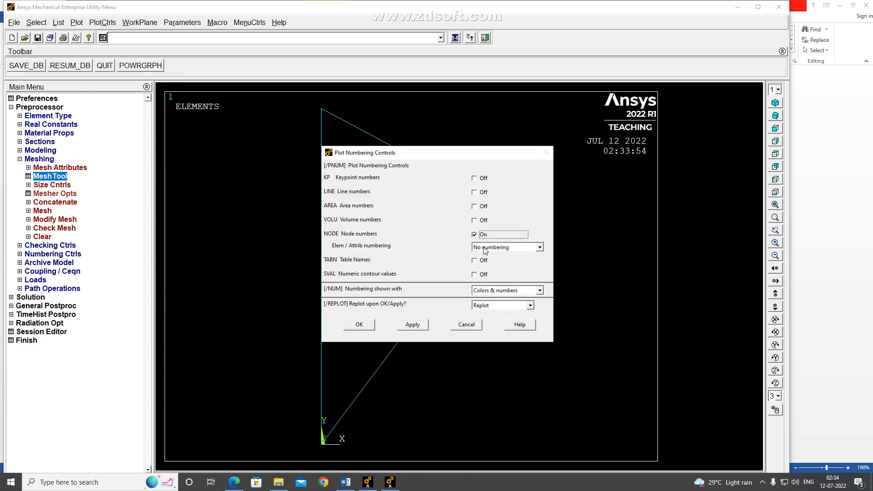
pyautogui.click(485, 247)
pyautogui.click(491, 263)
pyautogui.click(359, 324)
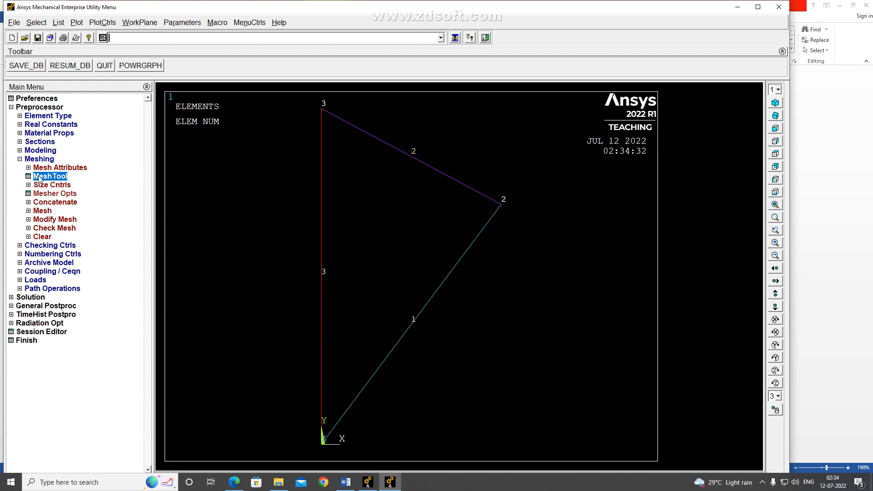
# Check the truss figure's supports and the force at B in the Word problem statement, and return to Ansys
pyautogui.click(20, 159)
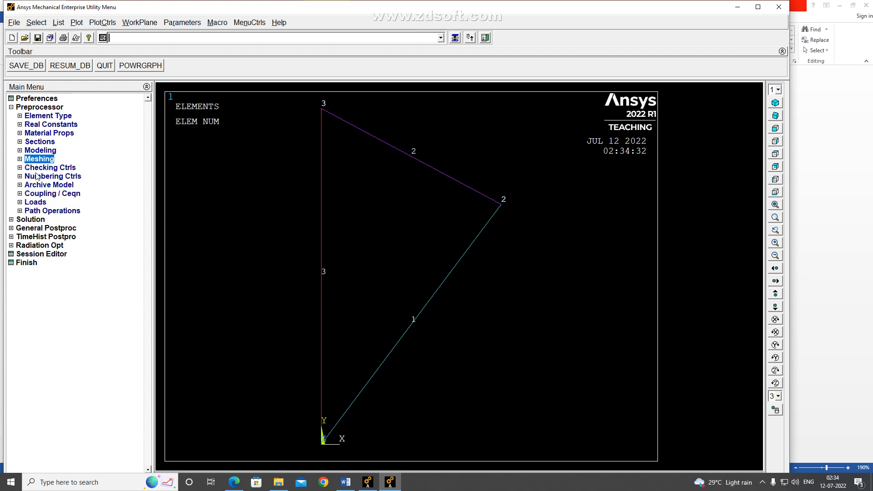
pyautogui.click(346, 486)
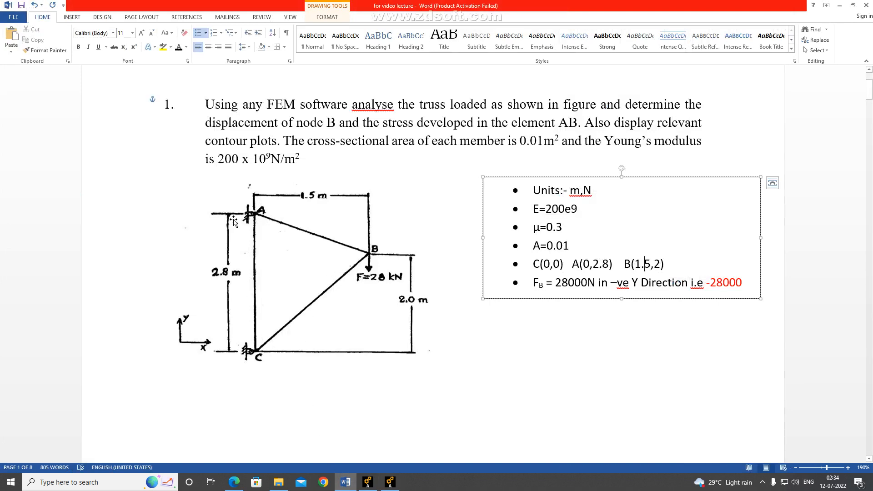
pyautogui.click(390, 483)
pyautogui.click(389, 483)
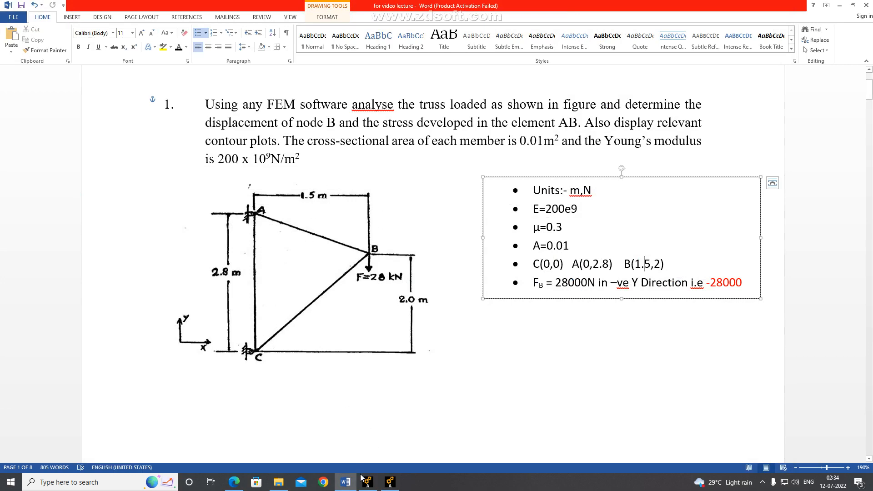
pyautogui.click(390, 483)
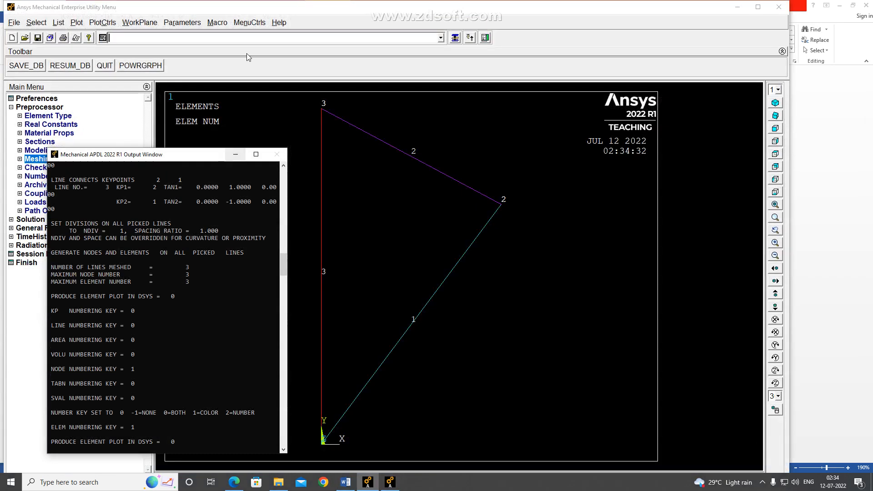
pyautogui.click(249, 22)
pyautogui.click(249, 22)
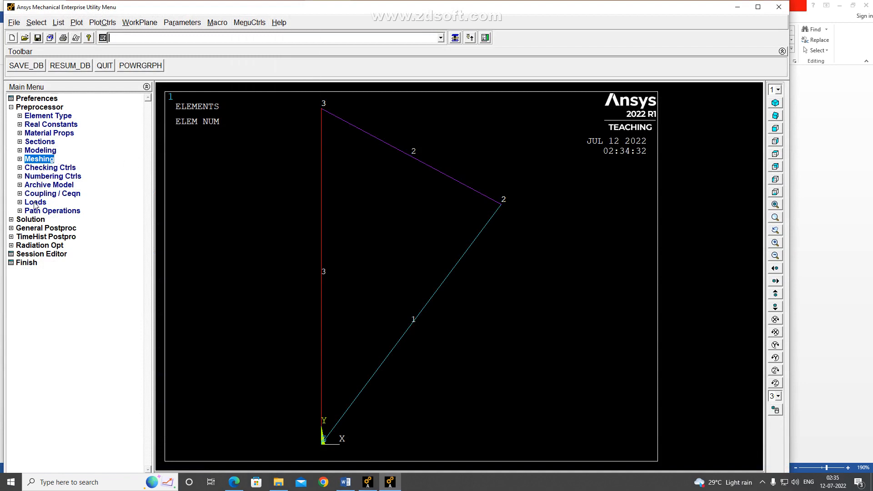
pyautogui.click(346, 482)
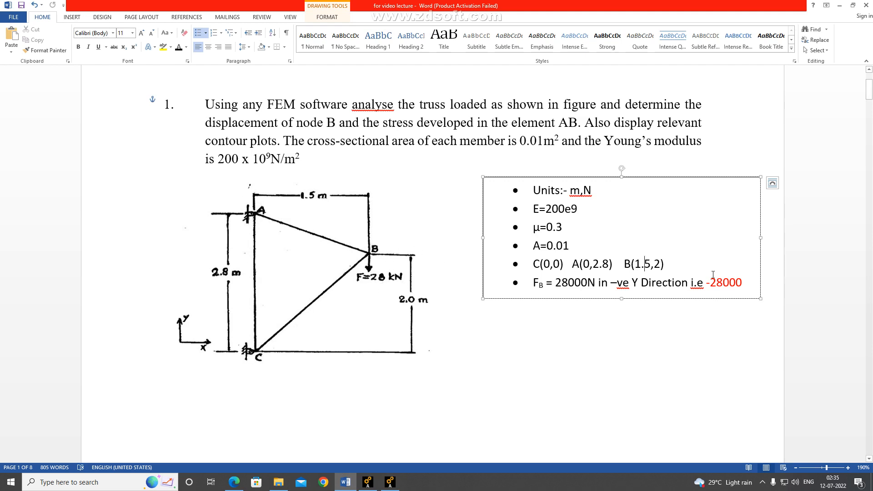
pyautogui.moveTo(705, 281); pyautogui.dragTo(741, 282)
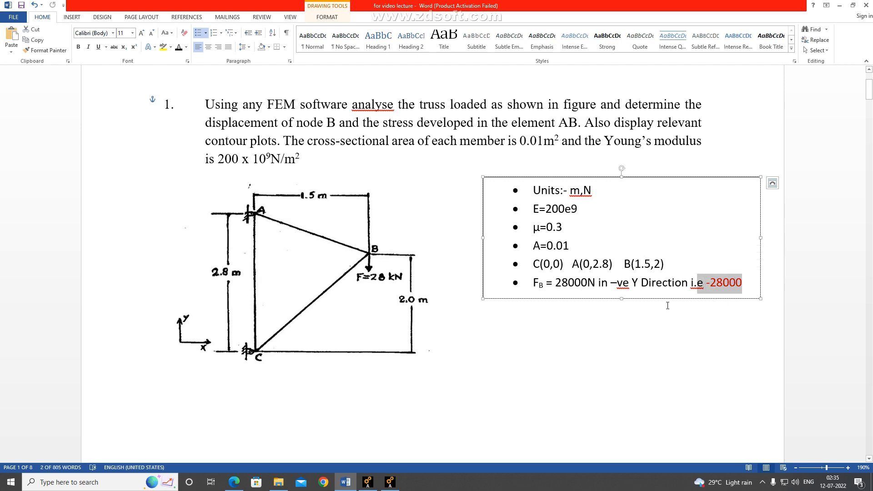
pyautogui.click(390, 482)
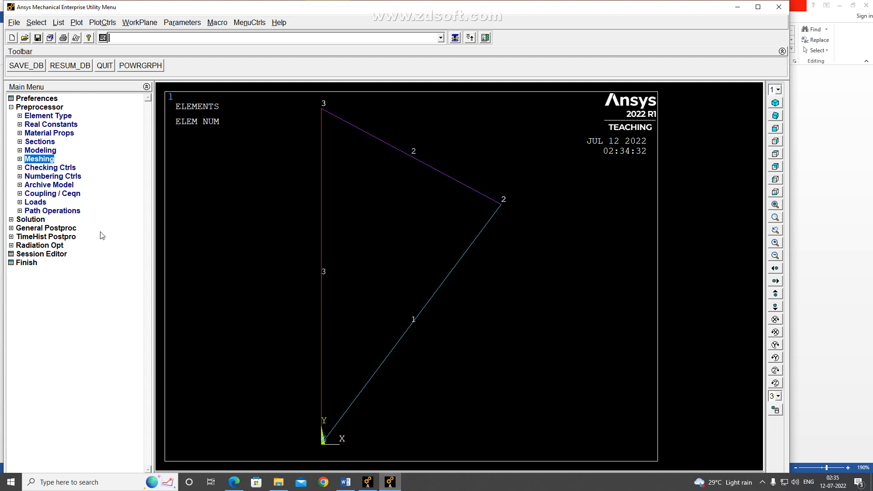
# Constrain all degrees of freedom with a displacement value of 0 at the two support keypoints, A and C
pyautogui.click(35, 203)
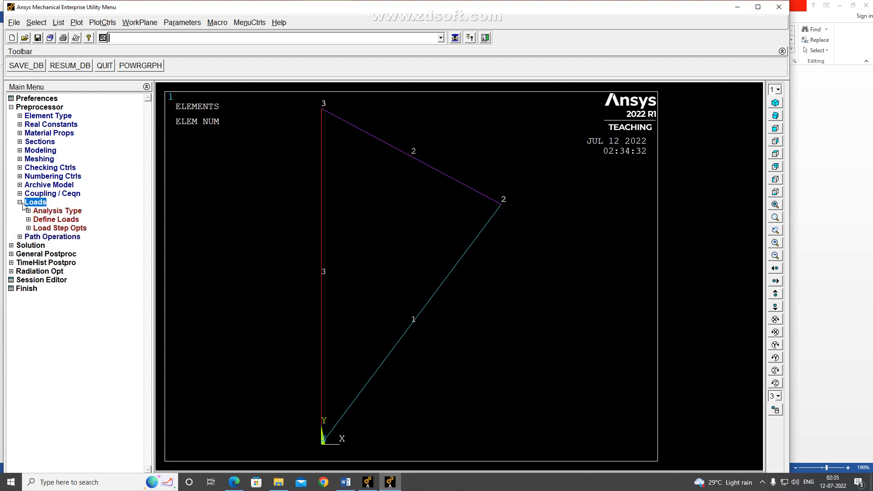
pyautogui.click(35, 219)
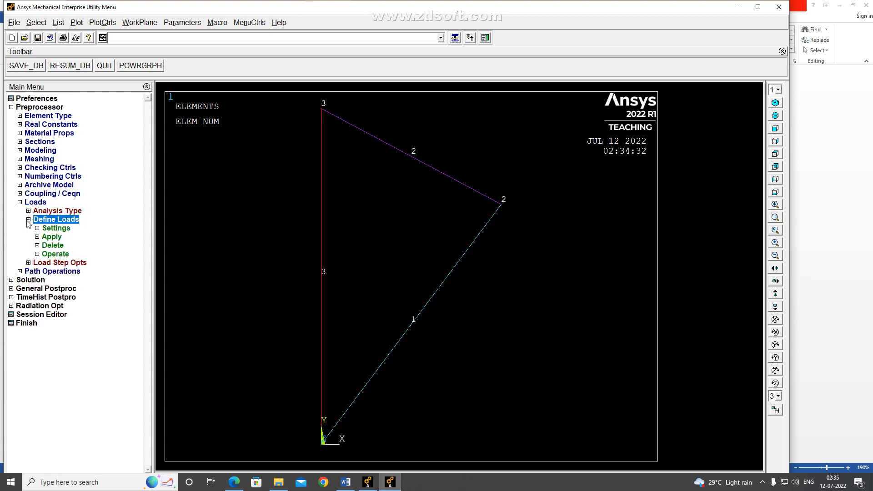
pyautogui.click(38, 237)
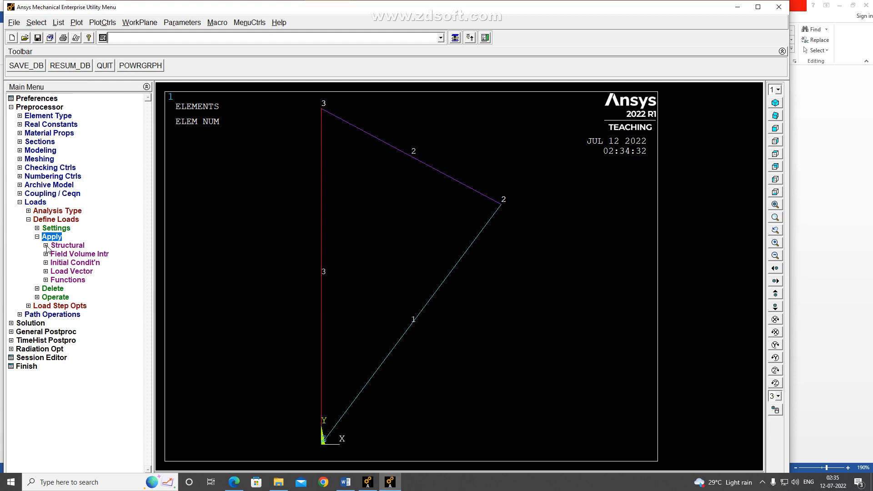
pyautogui.click(47, 246)
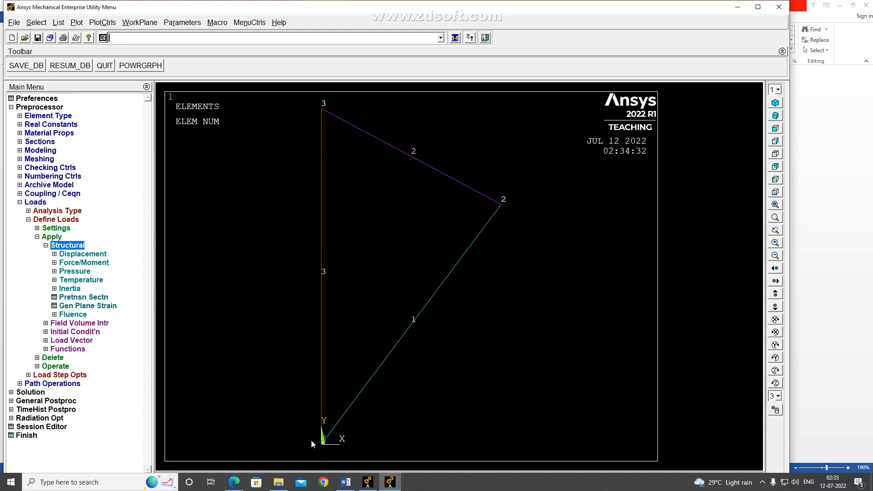
pyautogui.click(54, 254)
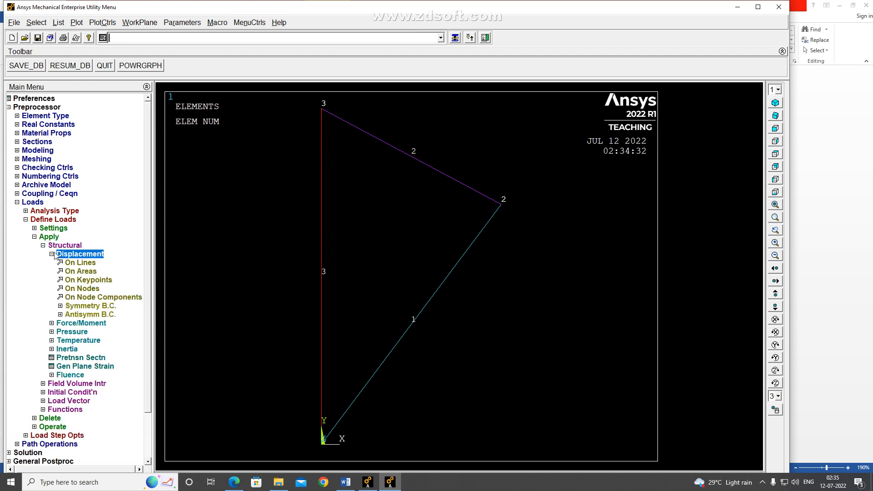
pyautogui.click(84, 283)
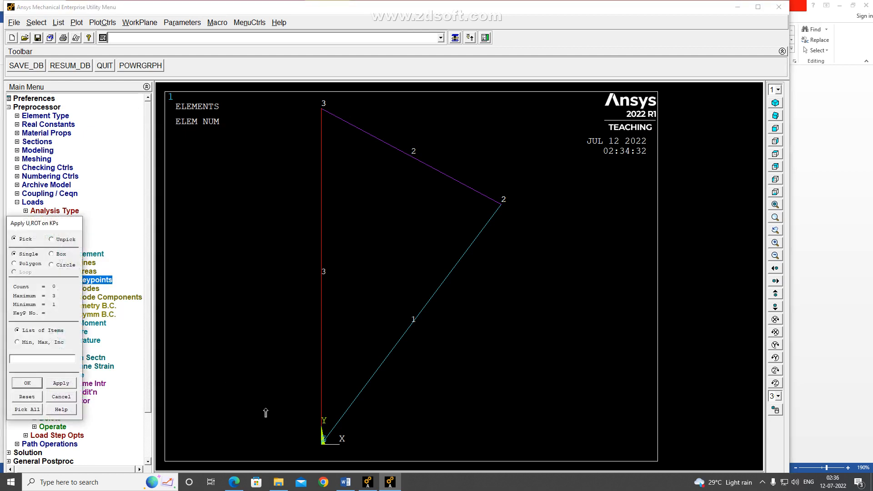
pyautogui.click(321, 444)
pyautogui.click(320, 109)
pyautogui.moveTo(54, 225); pyautogui.dragTo(99, 154)
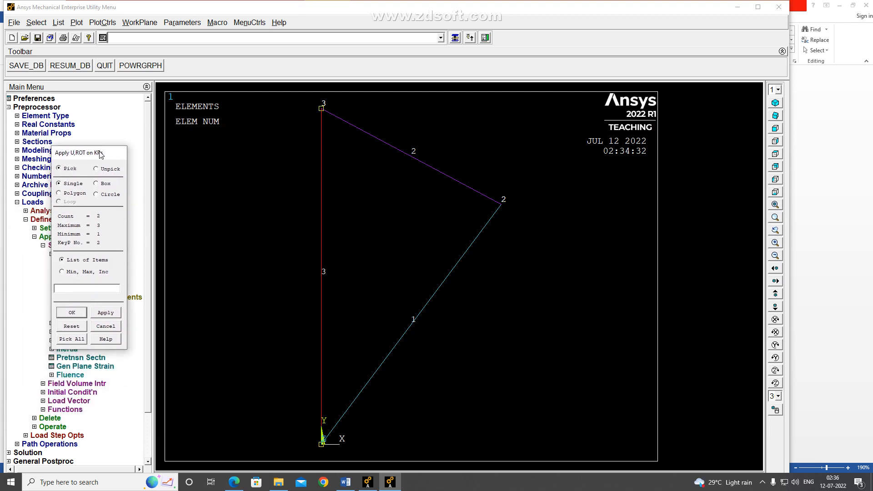
pyautogui.click(72, 312)
pyautogui.click(483, 200)
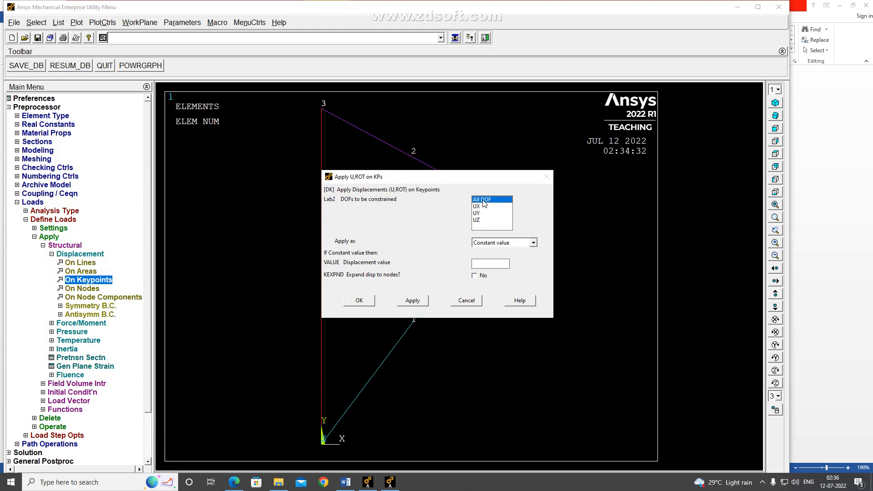
pyautogui.click(489, 263)
pyautogui.write('0')
pyautogui.click(359, 301)
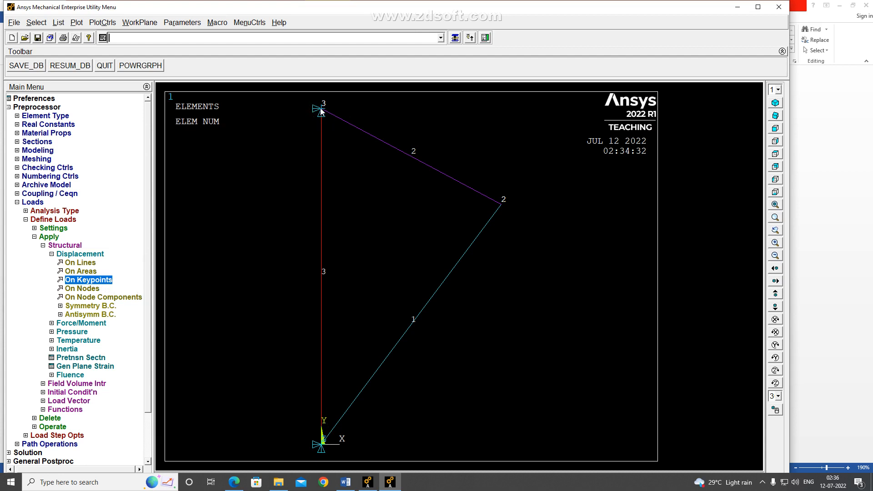
pyautogui.click(799, 391)
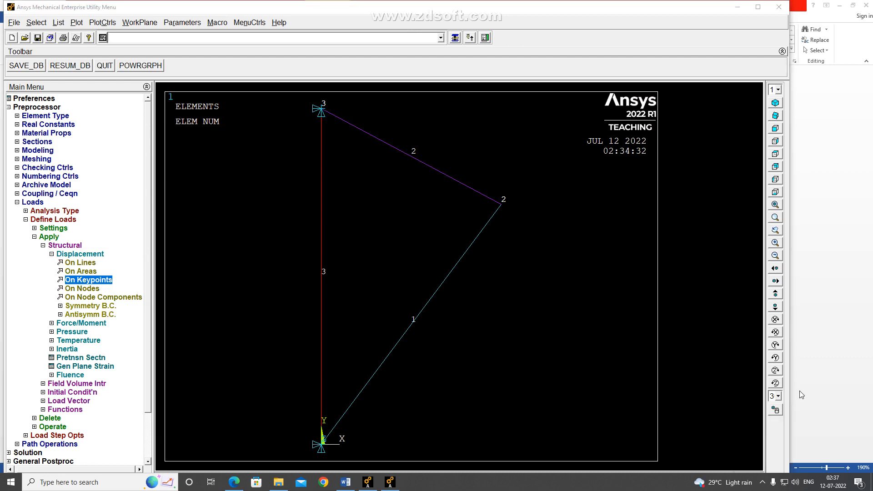
pyautogui.click(762, 484)
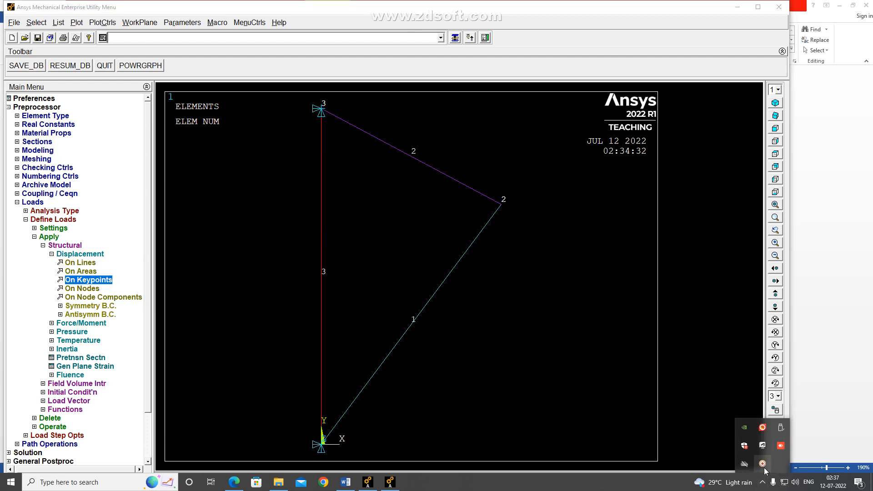
pyautogui.rightClick(764, 464)
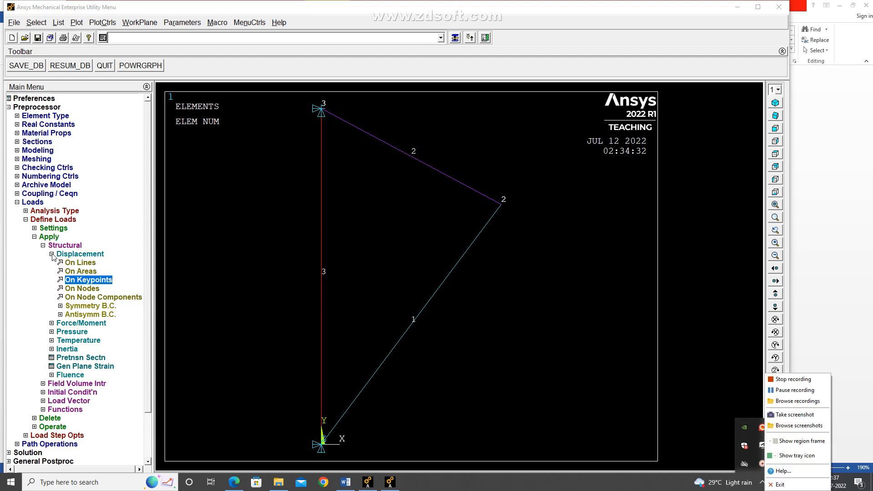
pyautogui.click(502, 206)
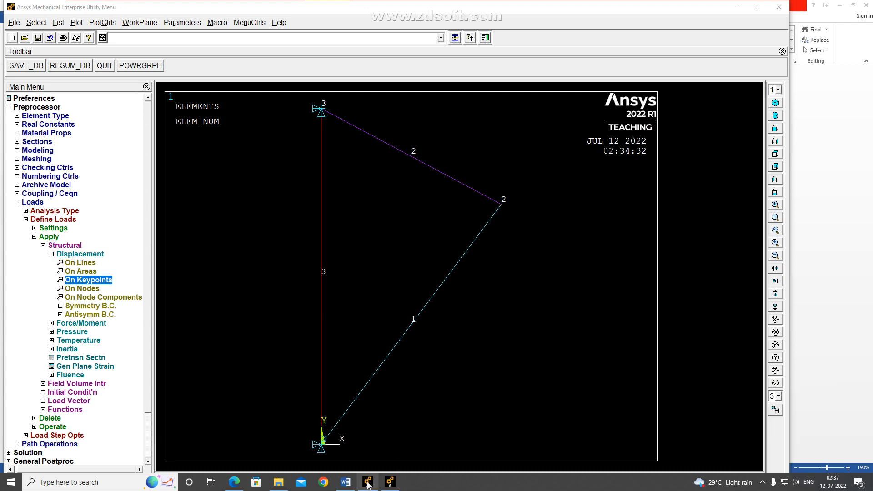
# Check the load in the Word problem statement, return to Ansys, and apply an FY force of -28000 on the keypoint at B
pyautogui.click(346, 482)
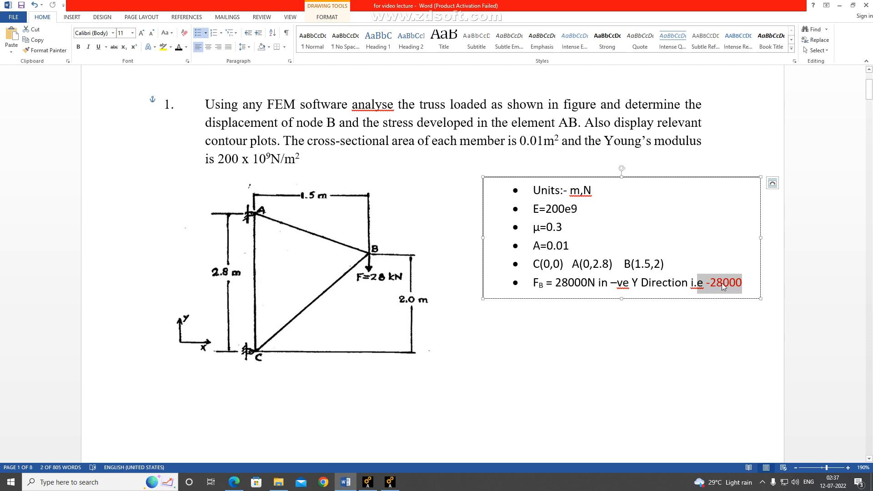
pyautogui.click(389, 481)
pyautogui.doubleClick(66, 255)
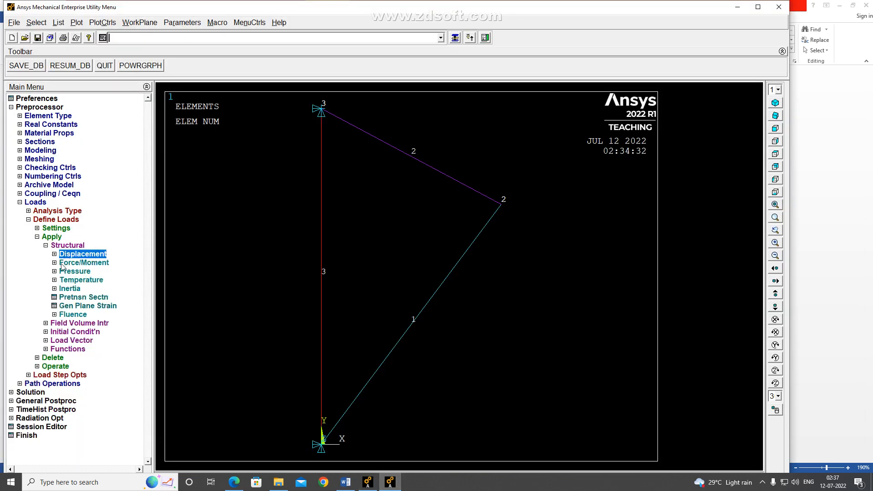
pyautogui.click(56, 264)
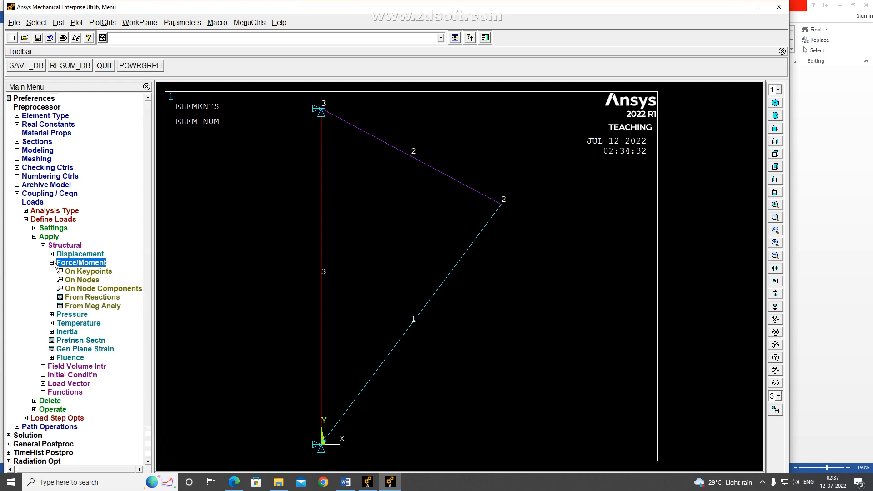
pyautogui.click(87, 272)
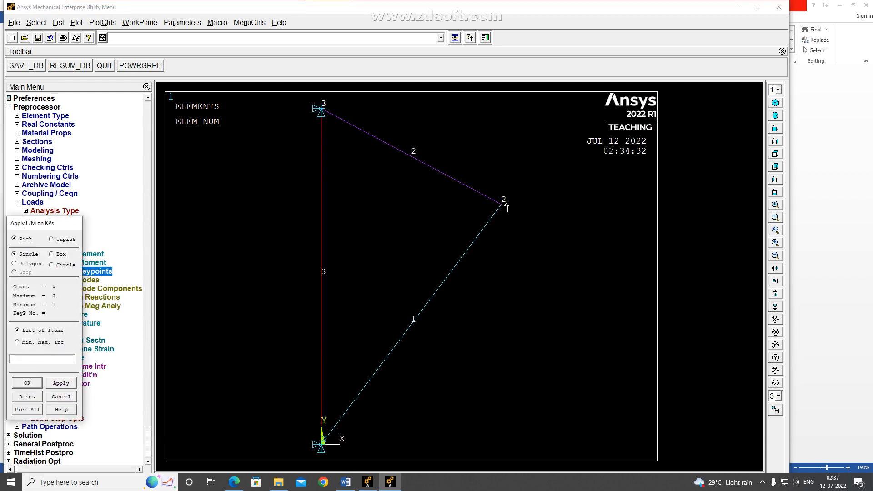
pyautogui.moveTo(66, 222); pyautogui.dragTo(127, 144)
pyautogui.click(86, 304)
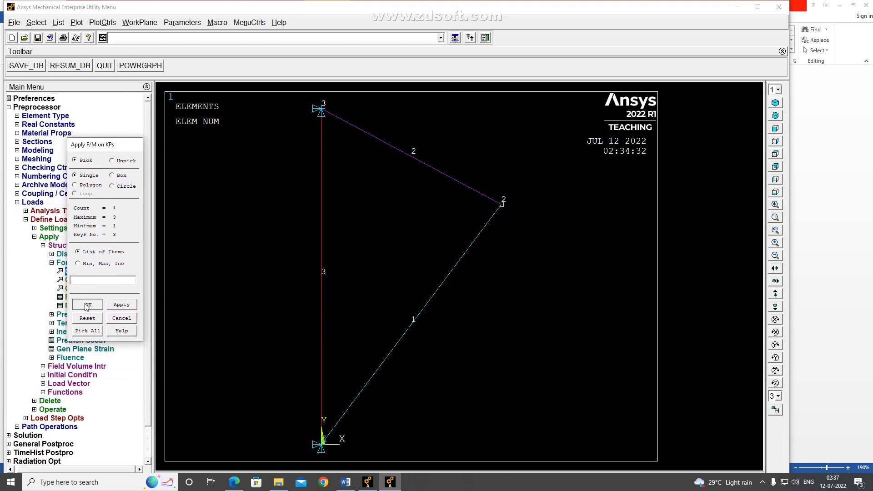
pyautogui.click(500, 224)
pyautogui.click(489, 236)
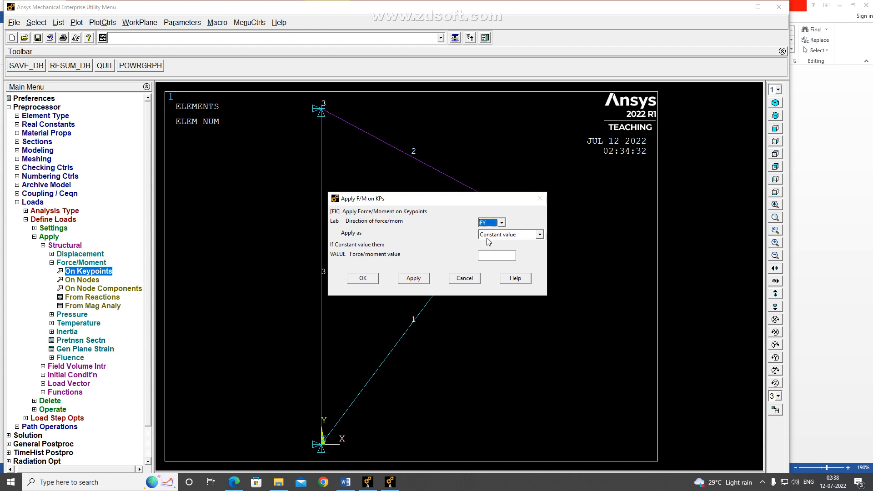
pyautogui.click(492, 255)
pyautogui.click(371, 279)
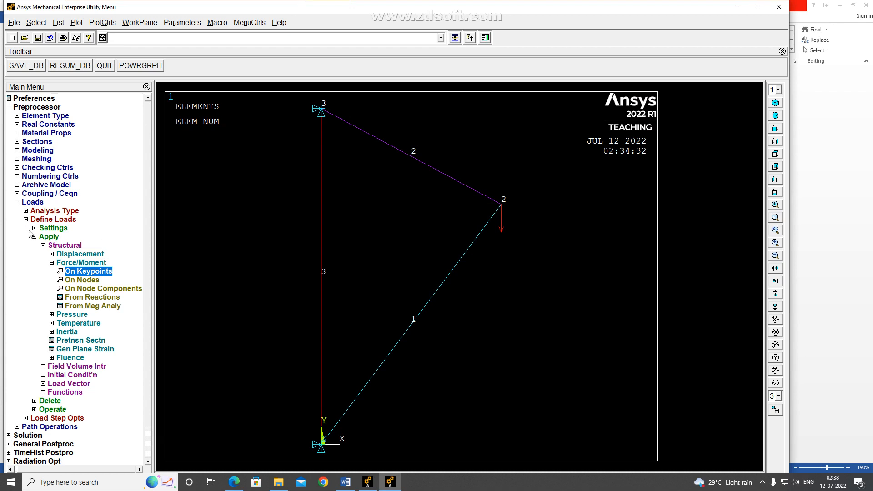
pyautogui.doubleClick(26, 202)
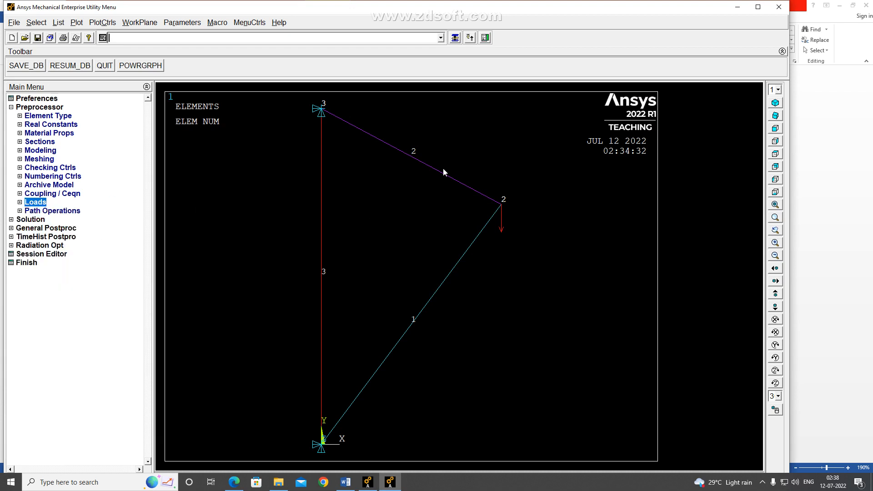
pyautogui.doubleClick(27, 108)
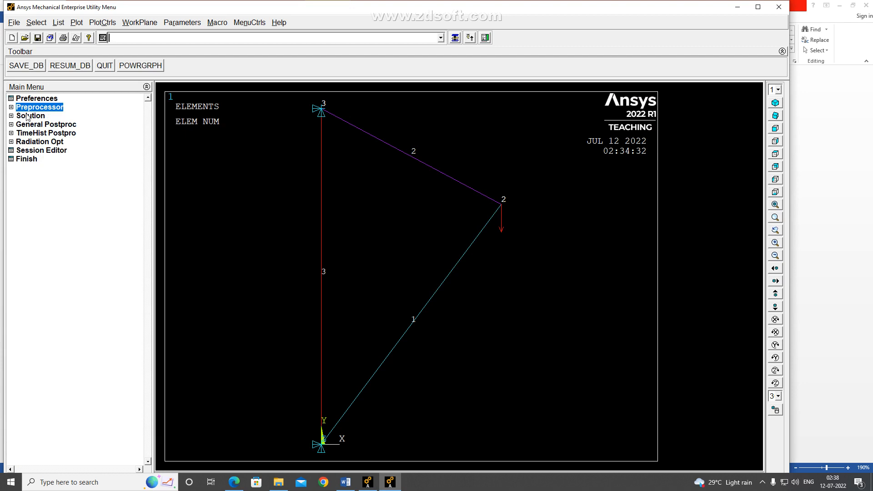
pyautogui.doubleClick(27, 109)
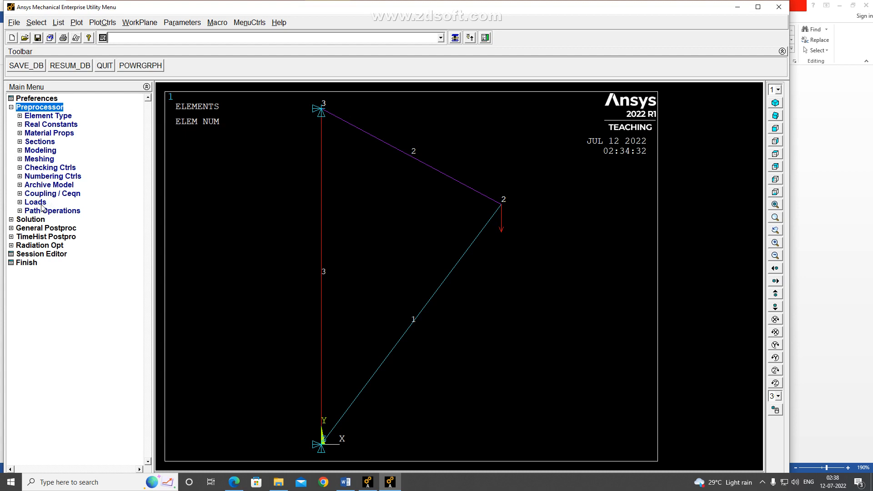
pyautogui.click(10, 107)
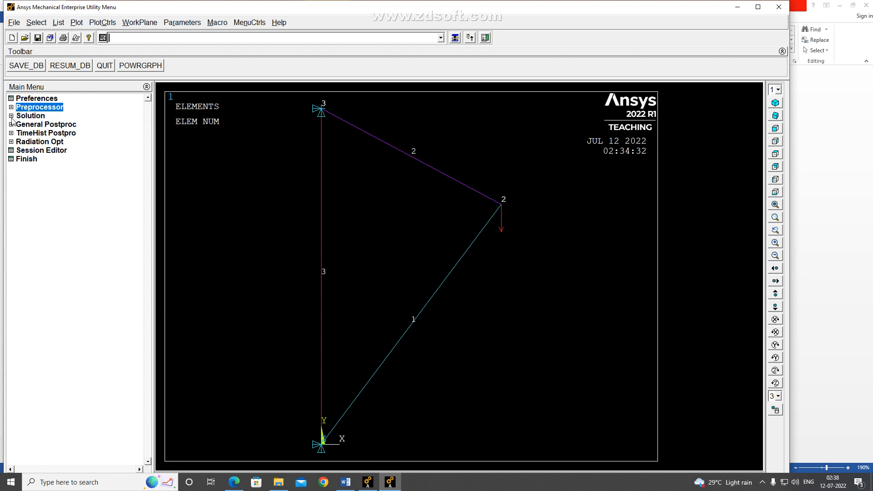
# Define a new analysis of type Static for the solution
pyautogui.click(11, 116)
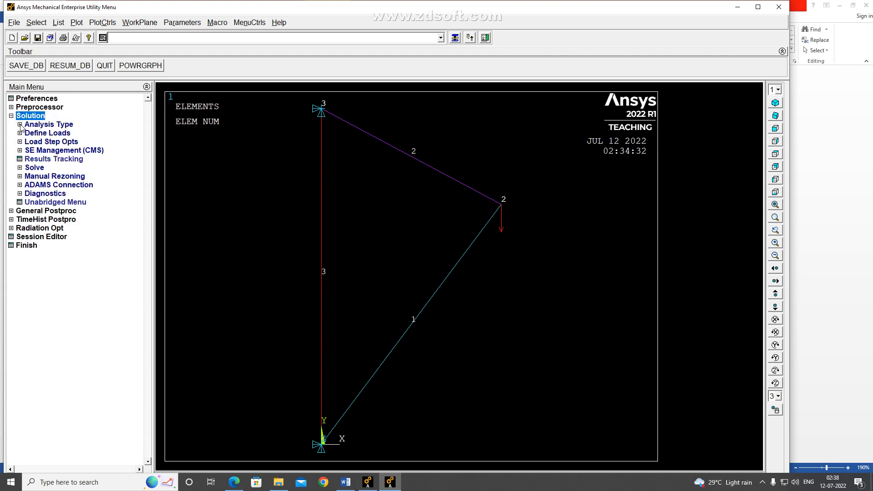
pyautogui.click(20, 124)
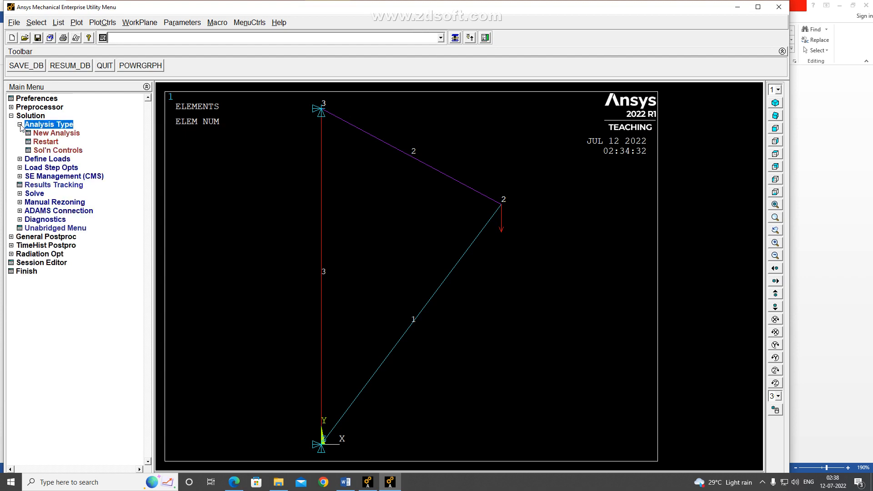
pyautogui.click(50, 135)
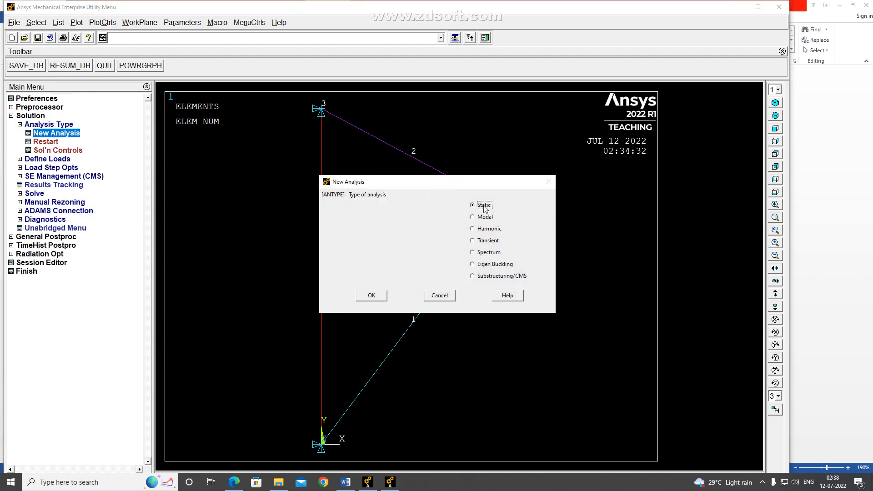
pyautogui.click(370, 295)
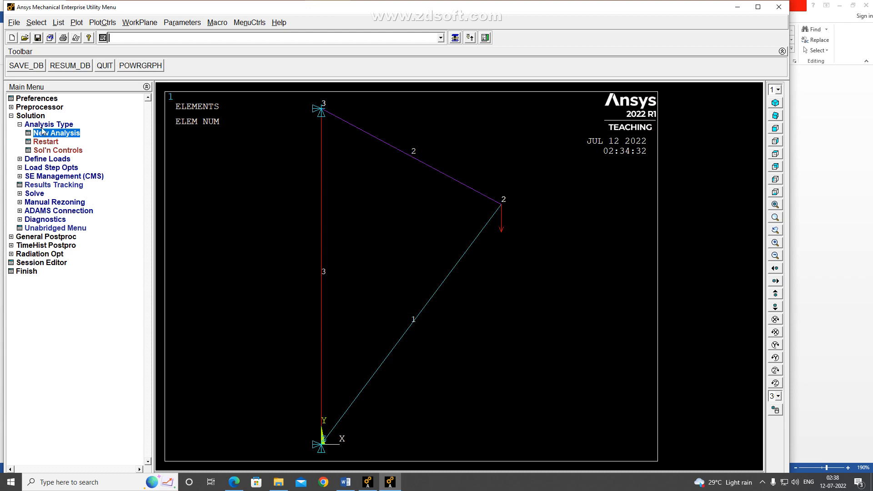
pyautogui.click(20, 124)
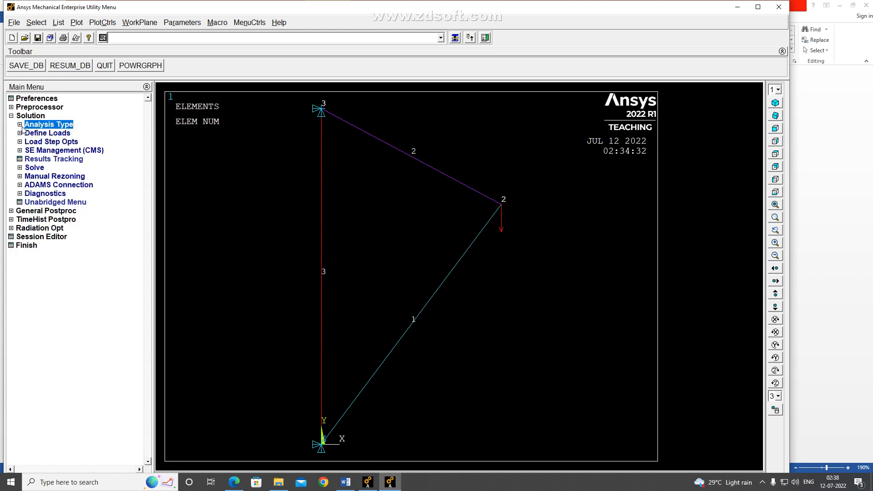
# Solve the current load step and close the completion note and the status listing
pyautogui.click(20, 168)
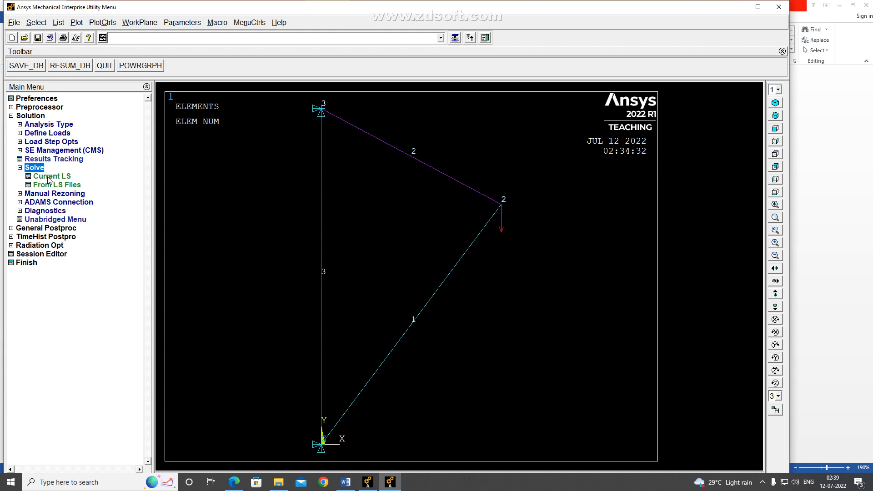
pyautogui.click(49, 177)
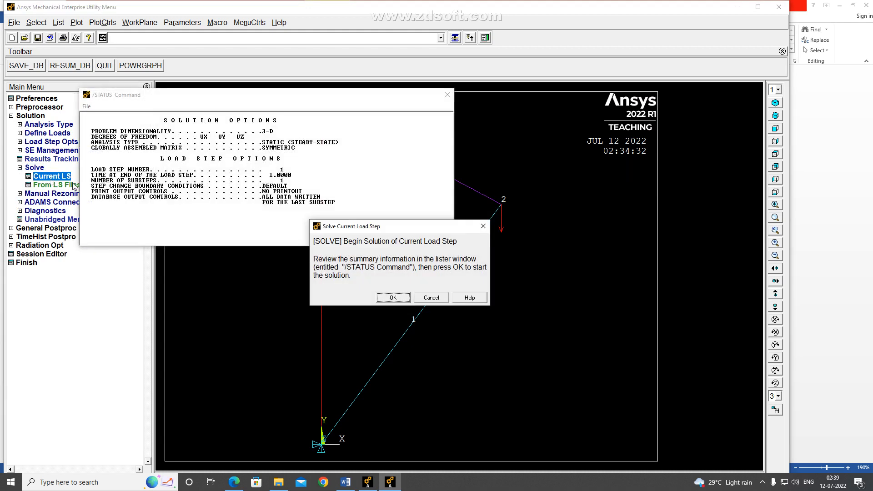
pyautogui.click(398, 299)
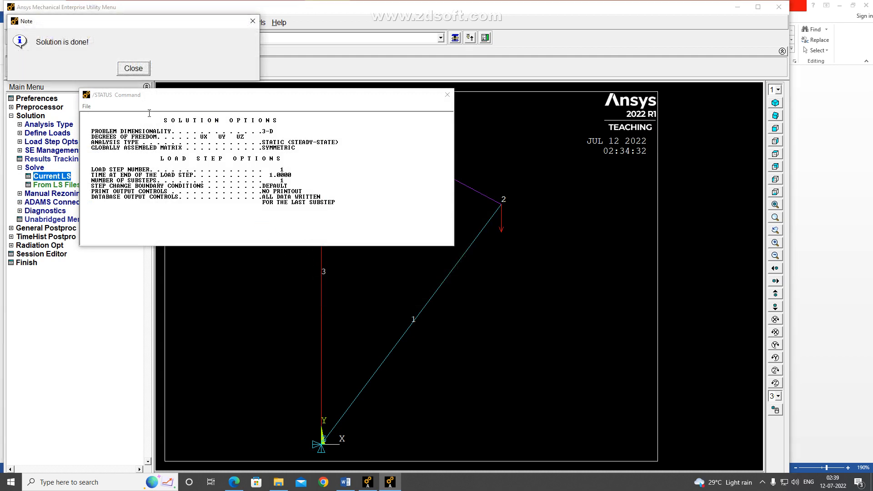
pyautogui.click(130, 69)
pyautogui.click(445, 96)
pyautogui.click(11, 116)
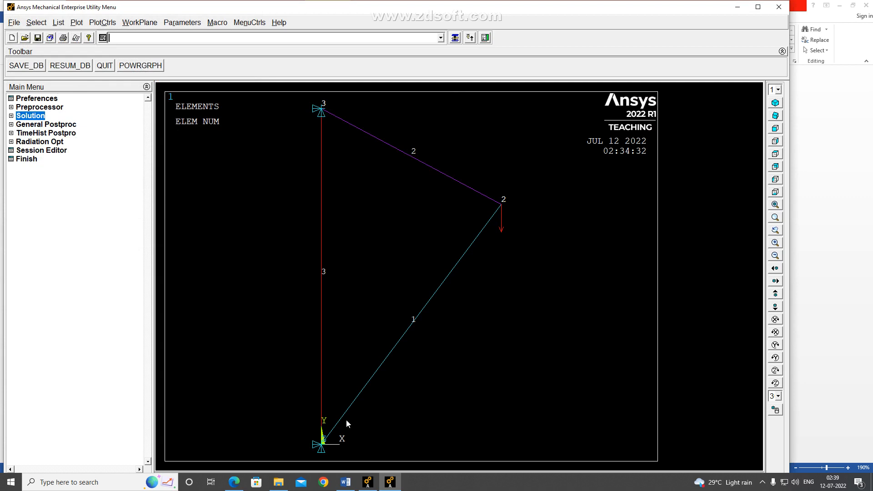
# Switch to the Word problem statement, add a bullet reading "Result:" below the load note, and enlarge the notes text box downward
pyautogui.click(28, 125)
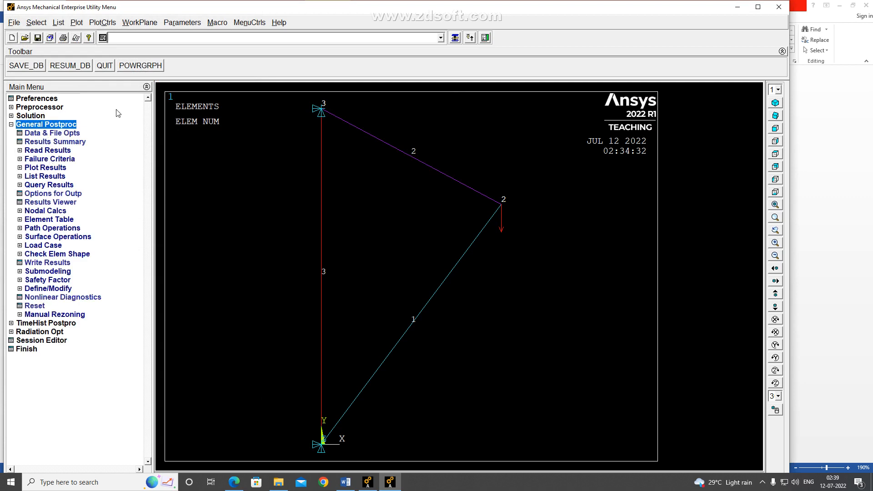
pyautogui.click(355, 487)
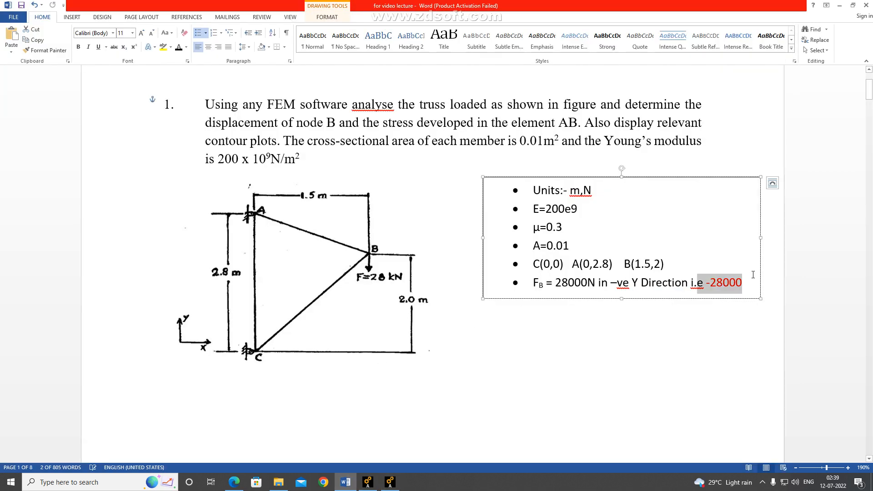
pyautogui.click(751, 285)
pyautogui.press('Return')
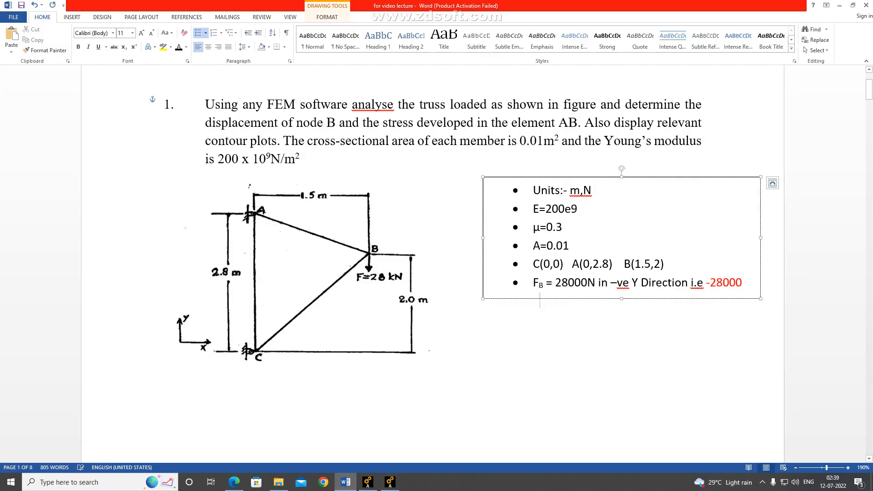
pyautogui.moveTo(621, 298); pyautogui.dragTo(629, 435)
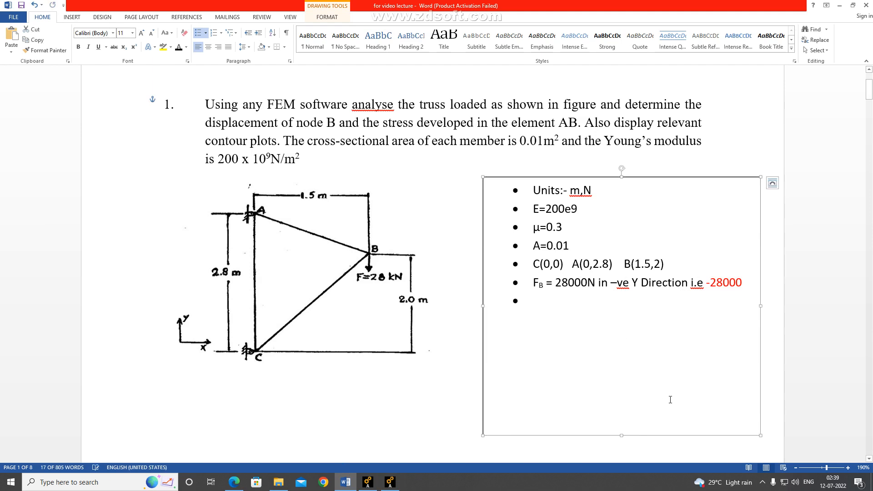
pyautogui.write('Re')
pyautogui.press('BackSpace')
pyautogui.press('BackSpace')
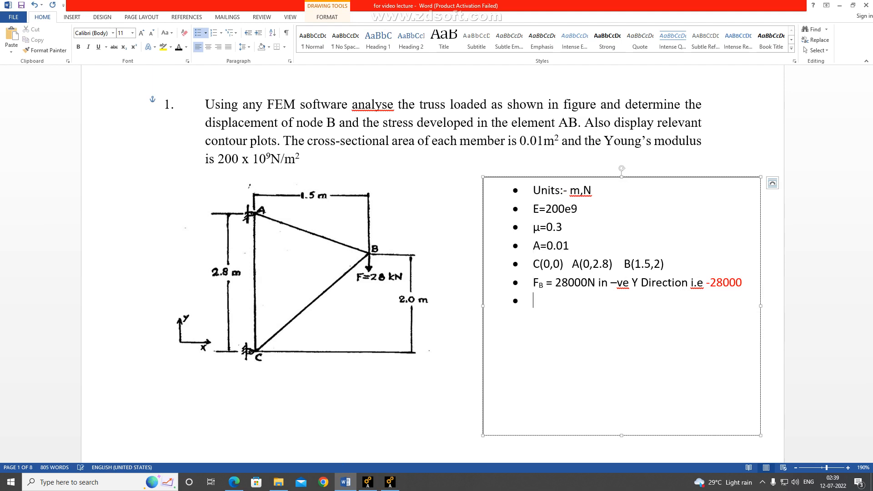
pyautogui.write('Result:')
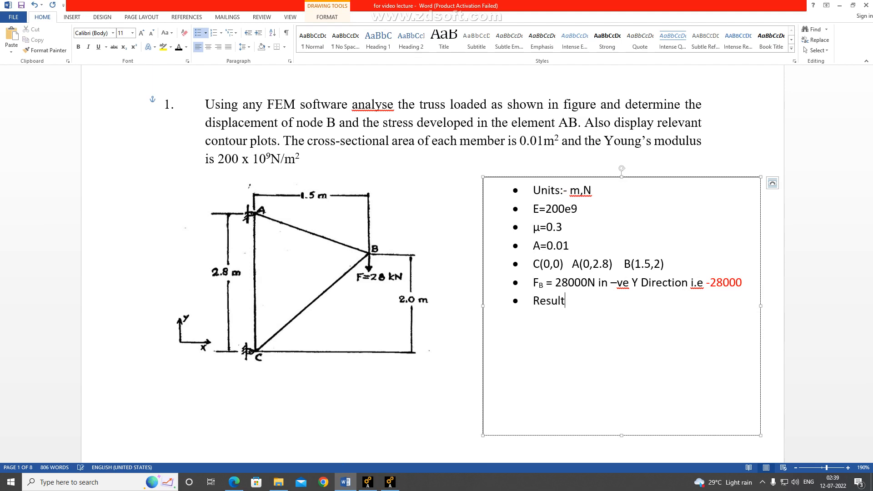
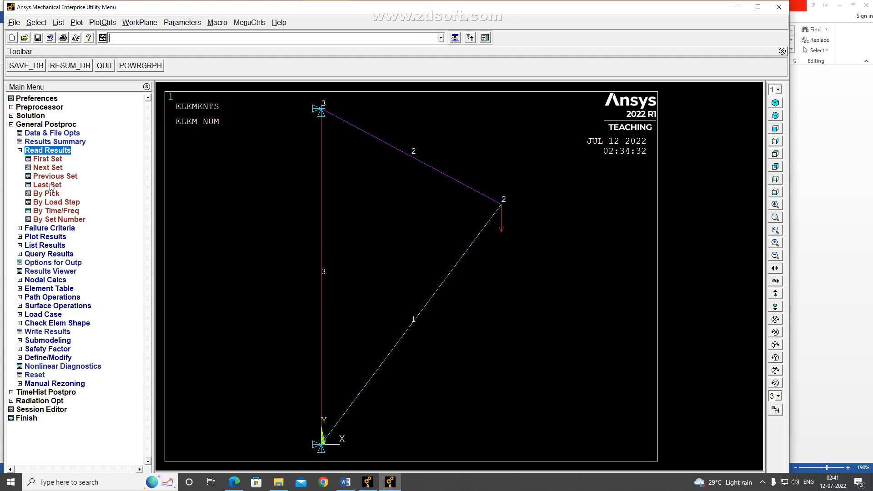
# Back in Ansys, read in the last set of results for general postprocessing
pyautogui.click(49, 185)
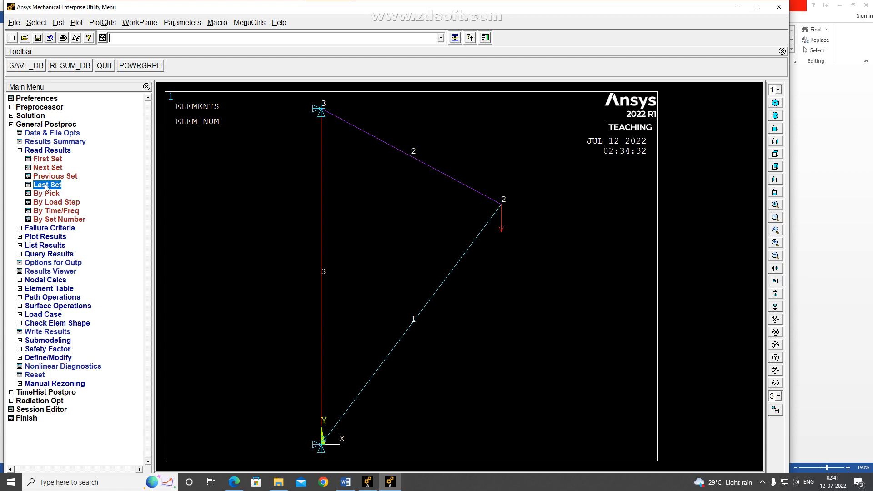
pyautogui.click(20, 151)
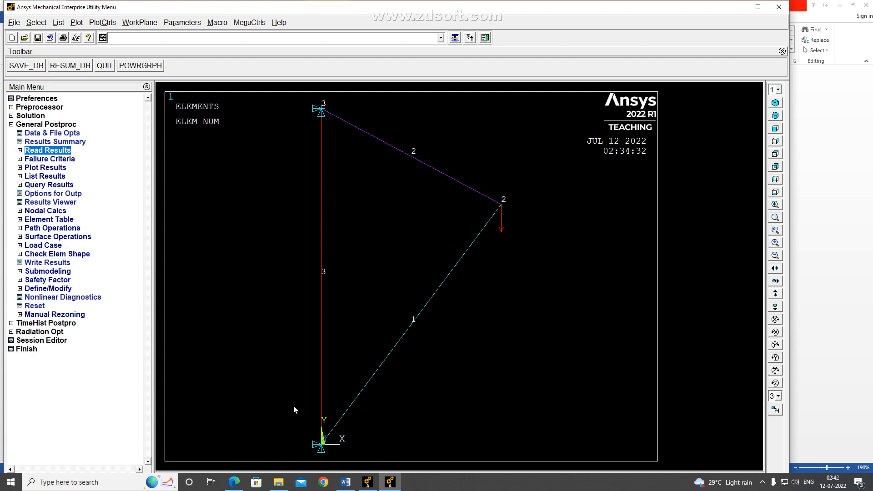
pyautogui.click(389, 482)
pyautogui.click(390, 482)
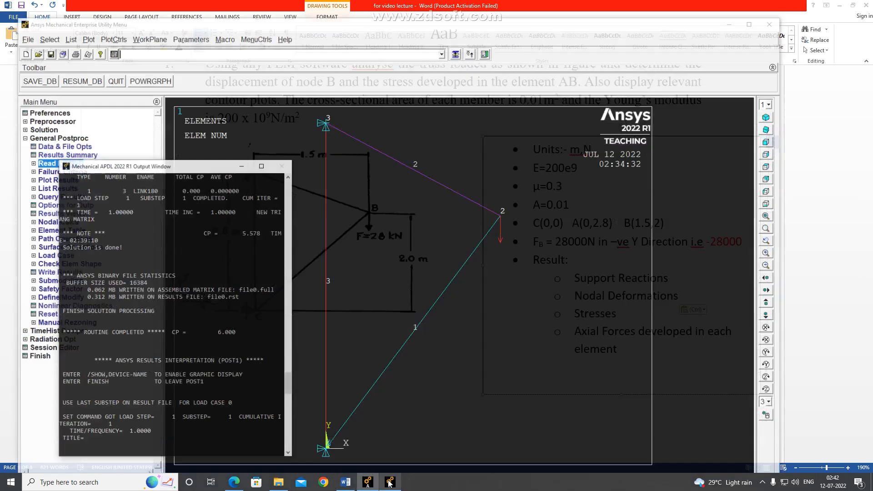
pyautogui.click(279, 3)
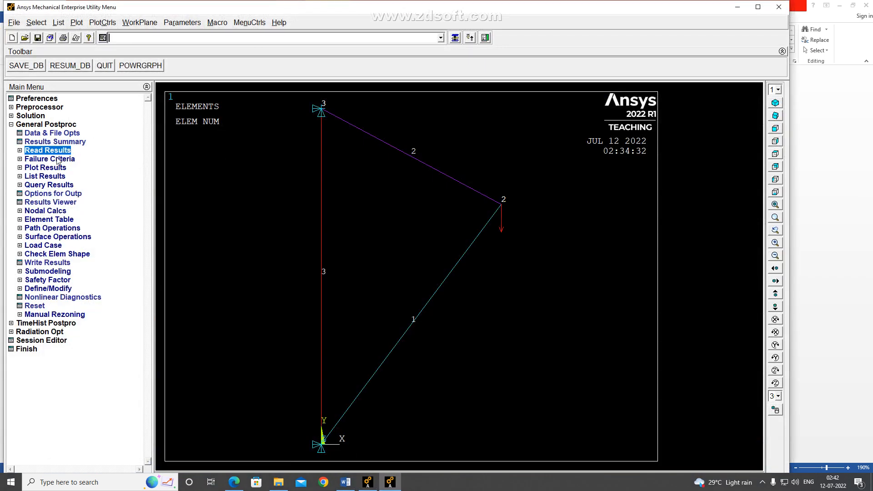
# List the nodal DOF solution for the displacement vector sum
pyautogui.click(20, 176)
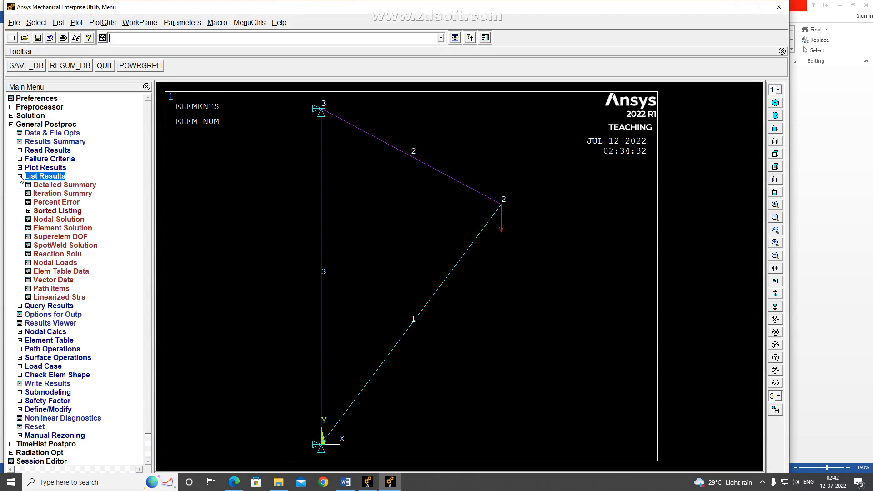
pyautogui.click(57, 220)
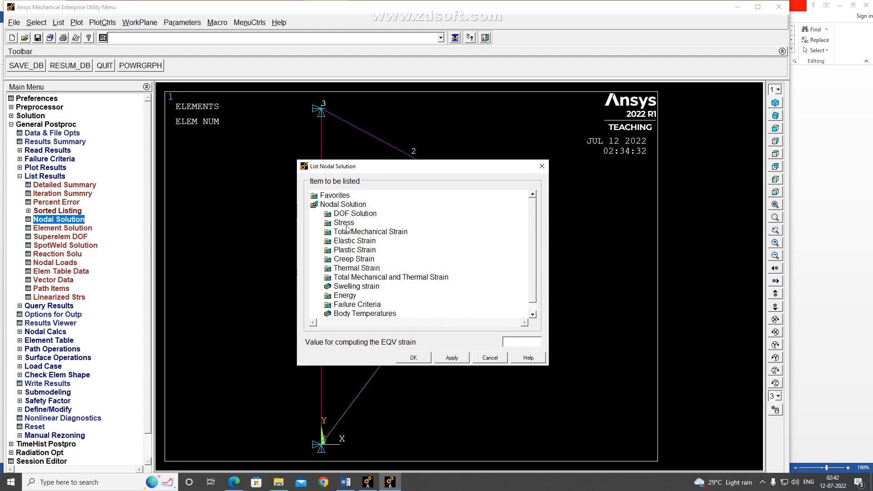
pyautogui.doubleClick(351, 214)
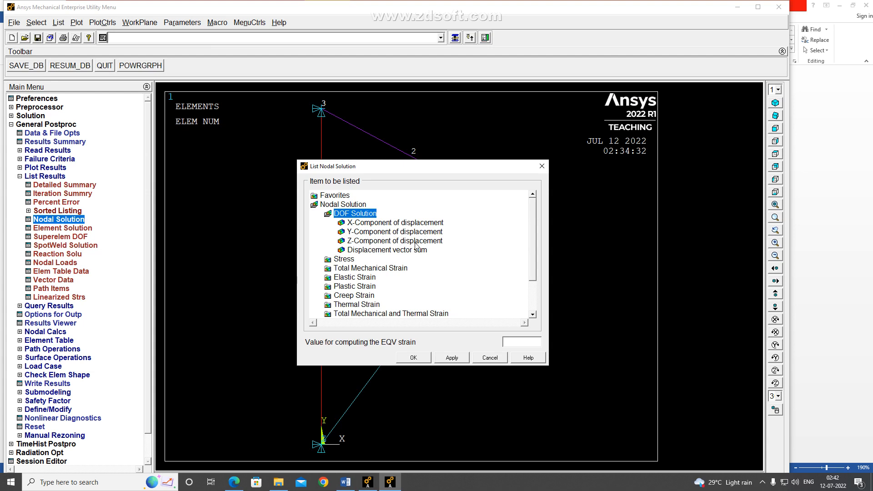
pyautogui.click(355, 252)
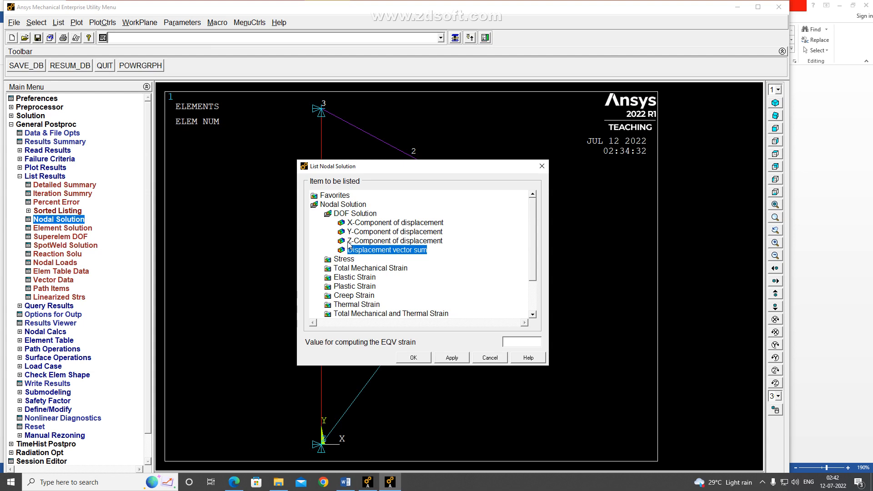
pyautogui.click(409, 357)
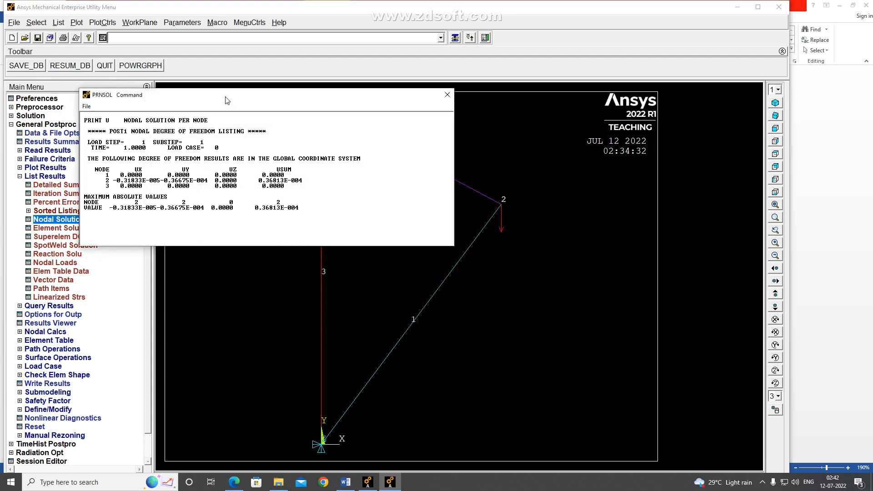
# Examine the listed displacements of support nodes 1 and 3 and of loaded node 2 alongside the truss model
pyautogui.moveTo(227, 99); pyautogui.dragTo(141, 173)
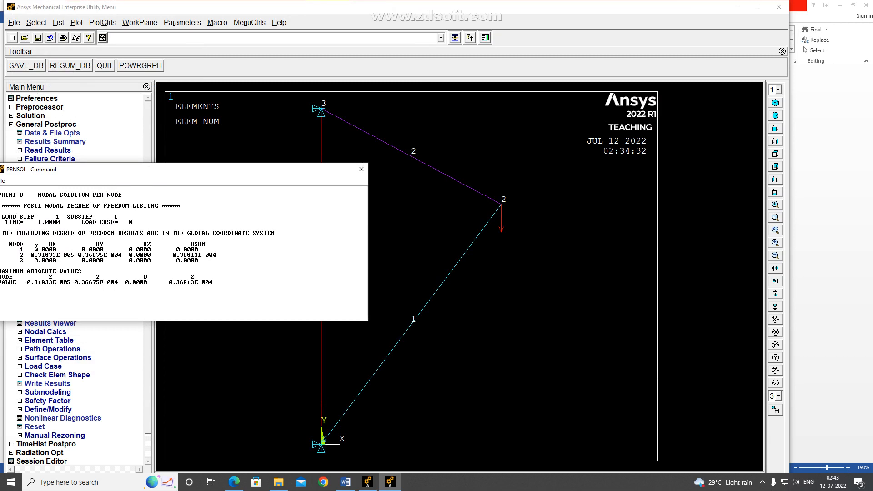
pyautogui.moveTo(33, 249); pyautogui.dragTo(155, 250)
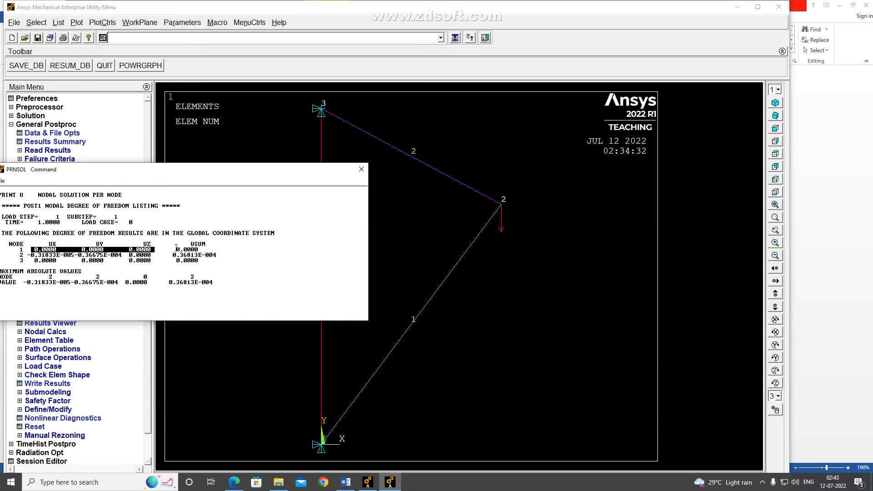
pyautogui.moveTo(177, 249); pyautogui.dragTo(199, 250)
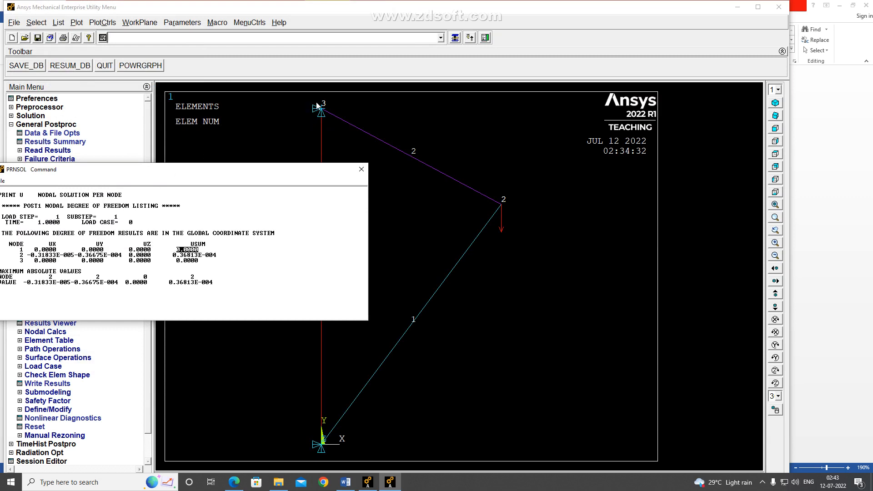
pyautogui.moveTo(35, 260); pyautogui.dragTo(220, 261)
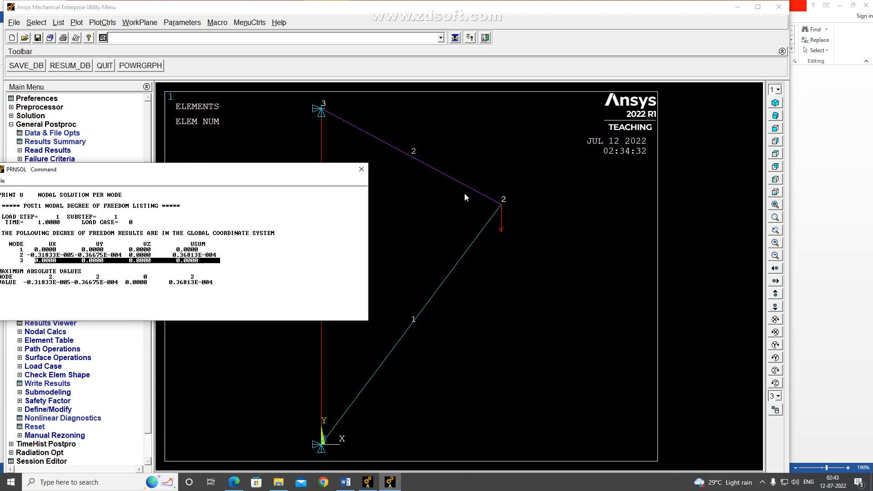
pyautogui.click(53, 253)
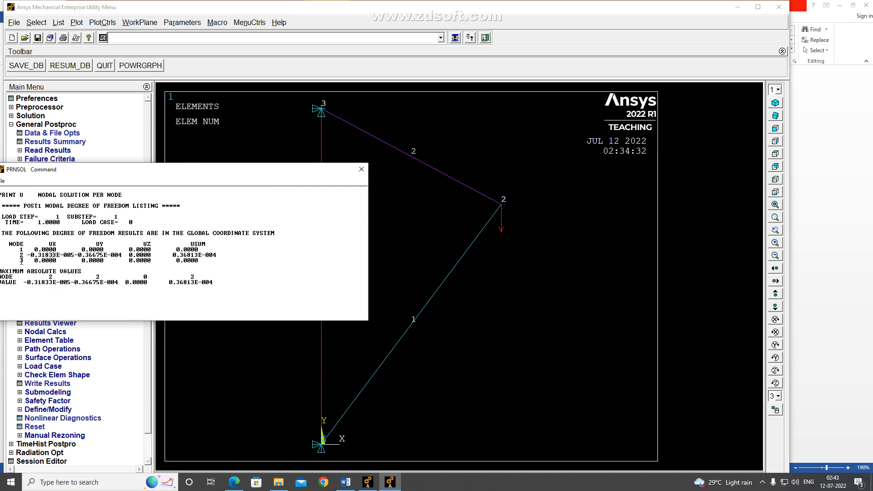
pyautogui.moveTo(23, 255); pyautogui.dragTo(220, 256)
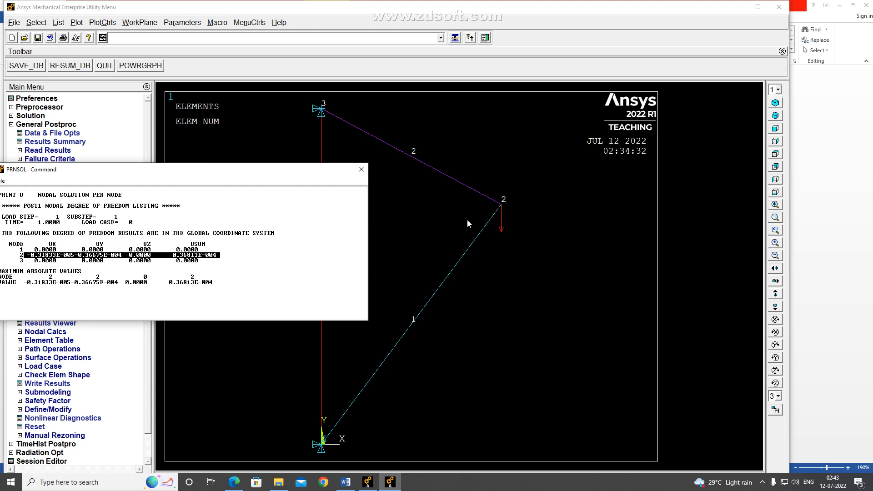
# Check the length unit in the Word notes, return to Ansys, read node 2's USUM displacement, and close the listing
pyautogui.hotkey('alt', 'Tab')
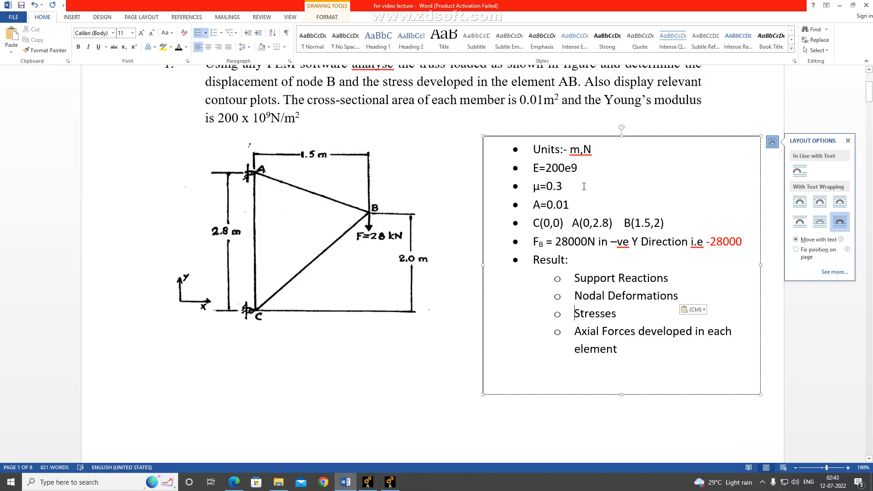
pyautogui.moveTo(577, 149); pyautogui.dragTo(572, 149)
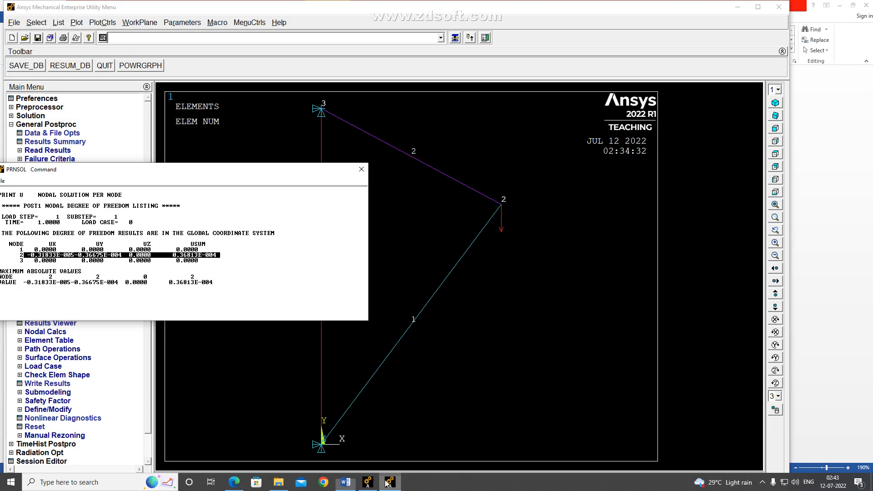
pyautogui.click(390, 482)
pyautogui.moveTo(147, 172); pyautogui.dragTo(155, 152)
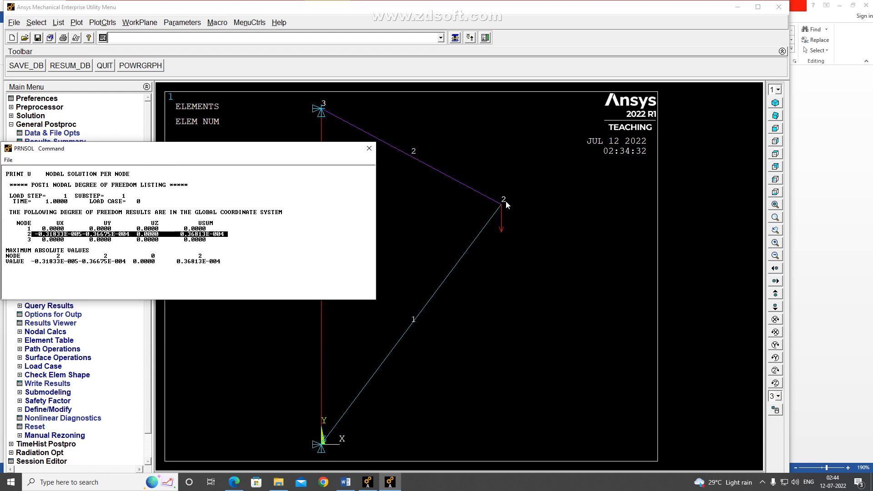
pyautogui.click(180, 234)
pyautogui.moveTo(181, 234); pyautogui.dragTo(227, 234)
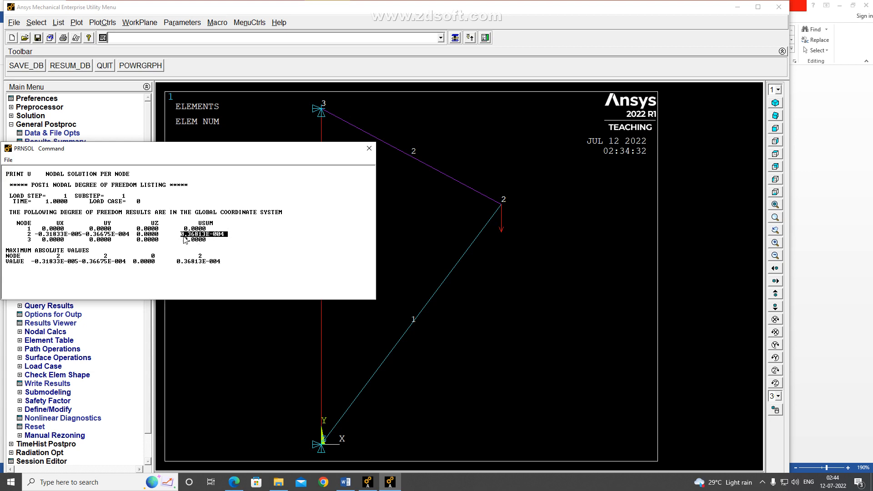
pyautogui.click(369, 148)
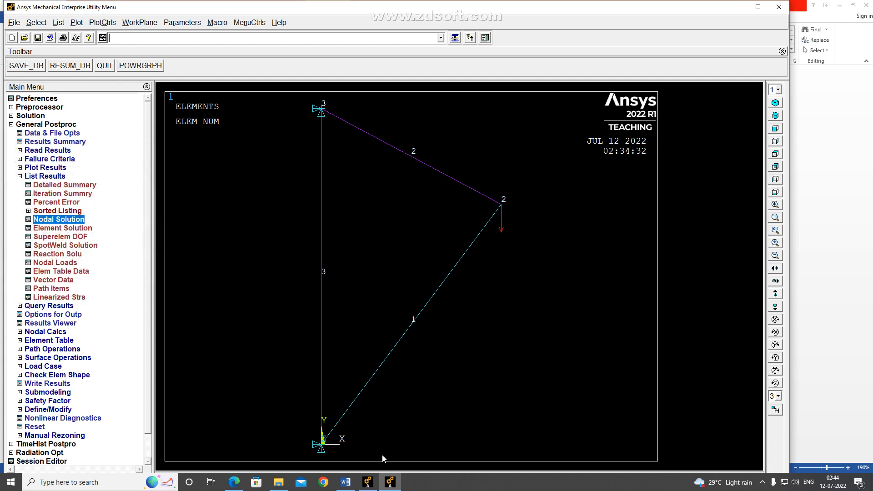
# Switch to Word and review the problem statement's request for the displacement of node B
pyautogui.click(346, 482)
pyautogui.scroll(2, 385, 158)
pyautogui.scroll(1, 385, 158)
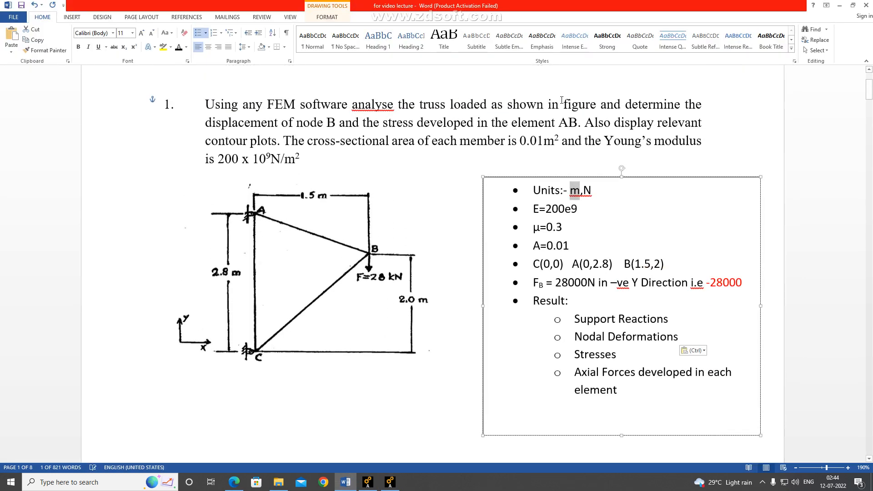
pyautogui.moveTo(205, 123)
pyautogui.mouseDown()
pyautogui.moveTo(324, 105)
pyautogui.moveTo(337, 122)
pyautogui.mouseUp()
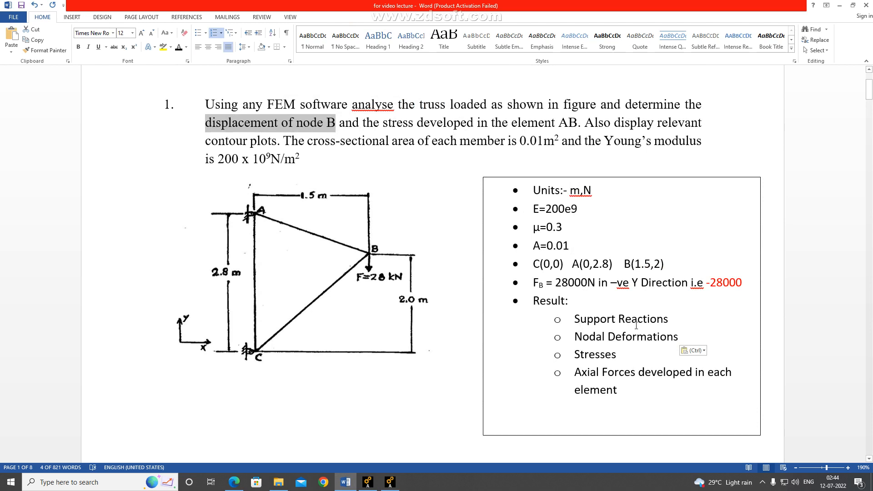
# Return to Ansys, list the reaction solution for all items, examine the reactions at nodes 1 and 3, and close the listing
pyautogui.click(389, 482)
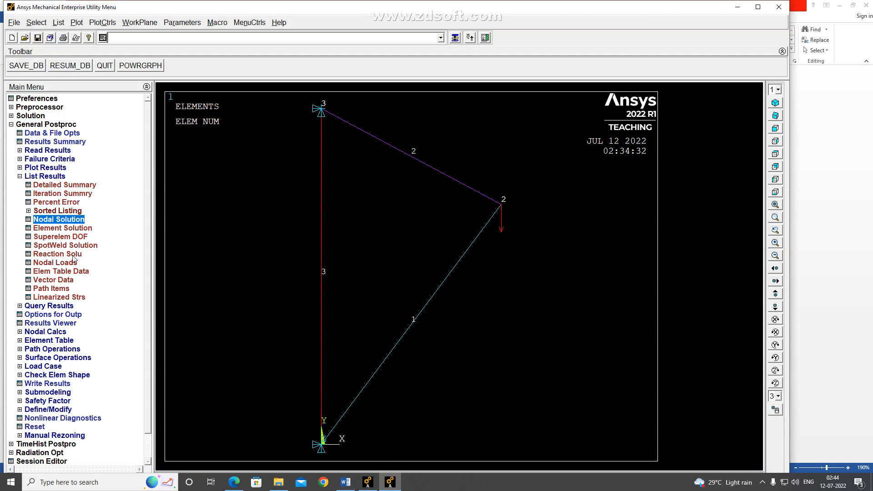
pyautogui.click(61, 255)
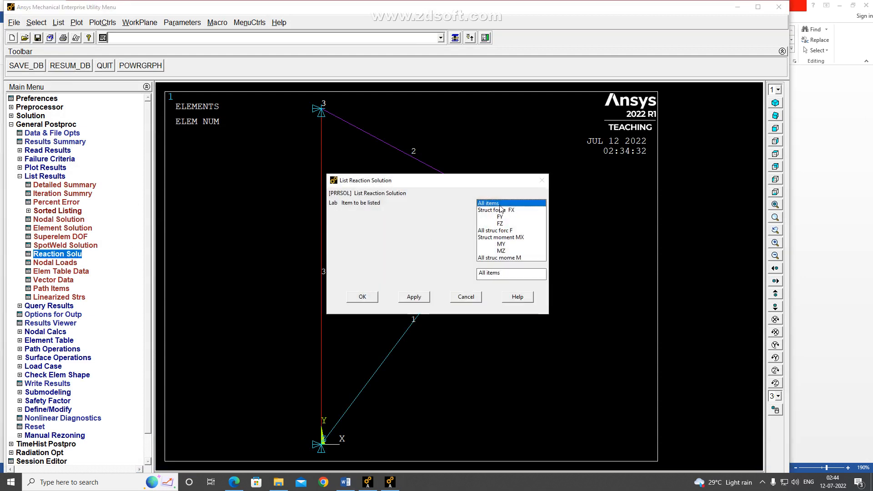
pyautogui.click(364, 297)
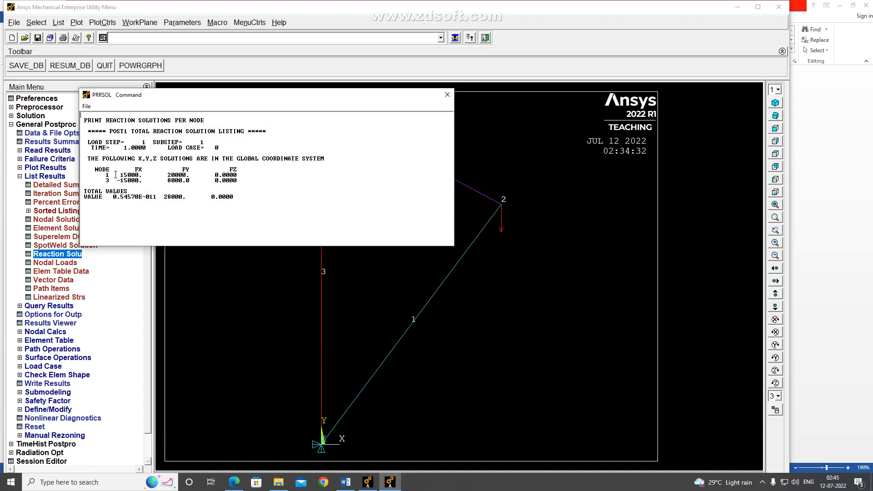
pyautogui.moveTo(196, 98); pyautogui.dragTo(150, 41)
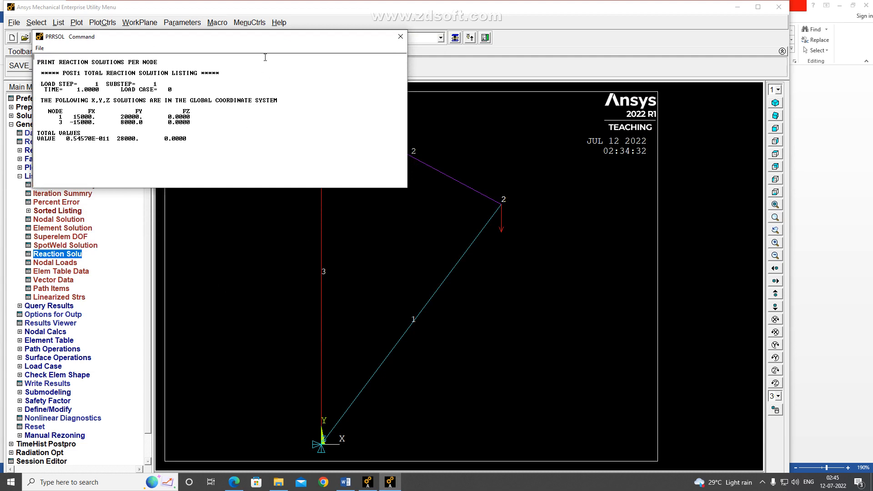
pyautogui.moveTo(259, 42); pyautogui.dragTo(265, 170)
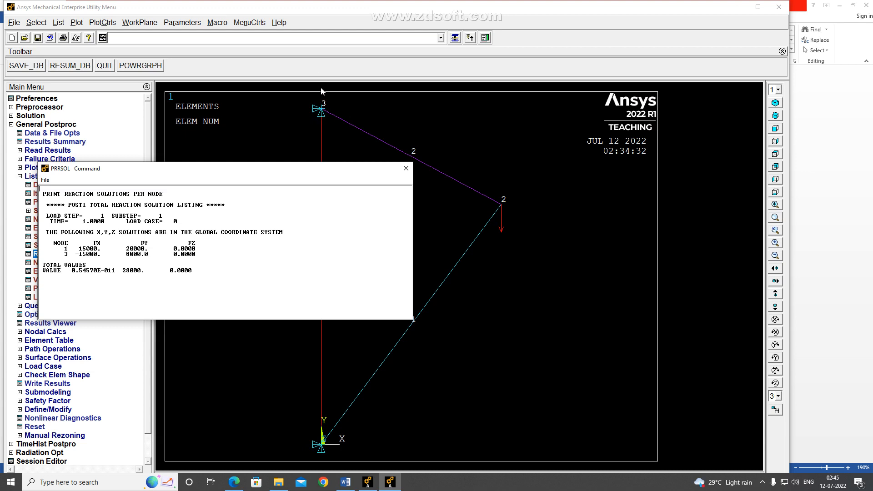
pyautogui.click(406, 169)
pyautogui.click(20, 176)
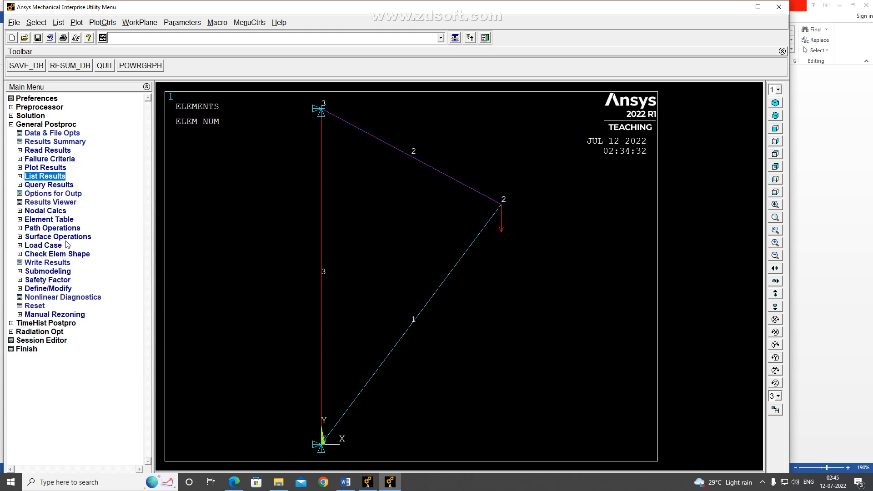
# Switch to Word and review the required results: support reactions, nodal deformations, stresses, and axial forces in each element
pyautogui.click(347, 482)
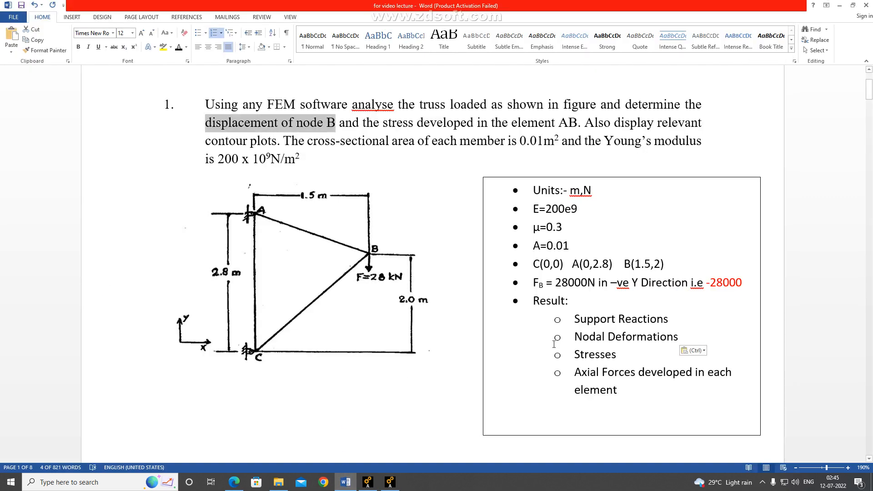
pyautogui.moveTo(583, 318); pyautogui.dragTo(655, 344)
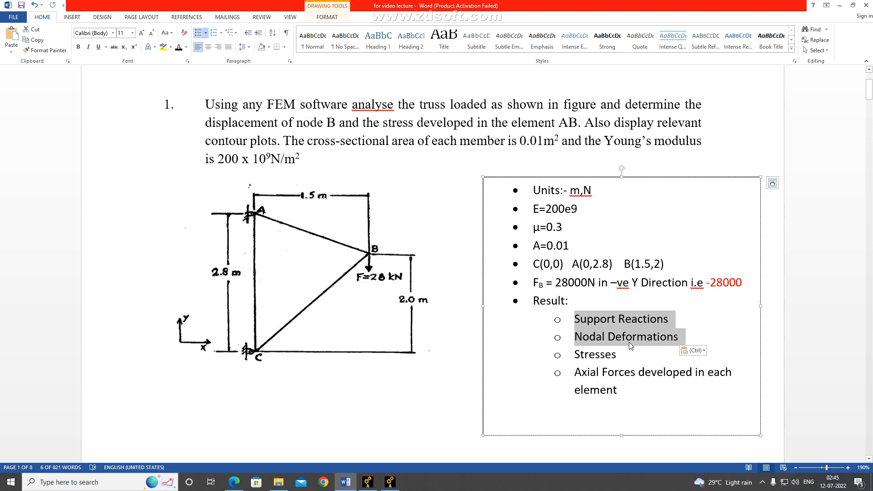
pyautogui.click(588, 357)
pyautogui.moveTo(571, 354); pyautogui.dragTo(616, 390)
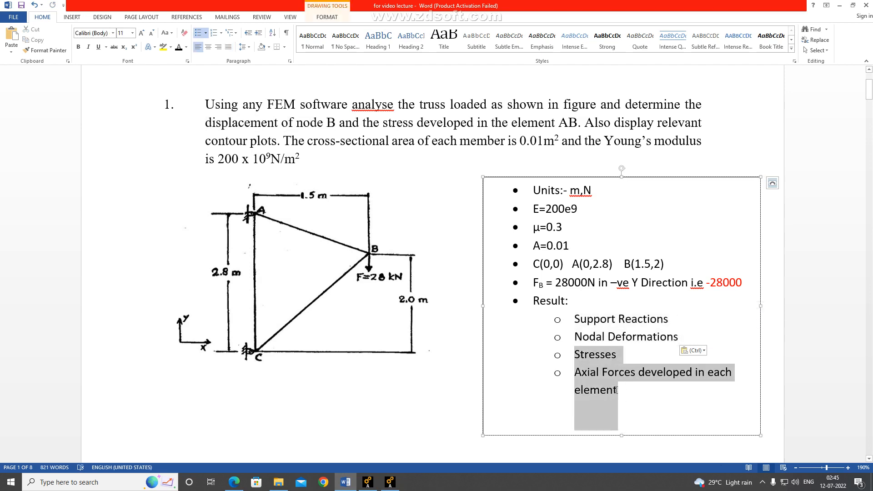
pyautogui.click(578, 318)
pyautogui.moveTo(579, 318); pyautogui.dragTo(664, 342)
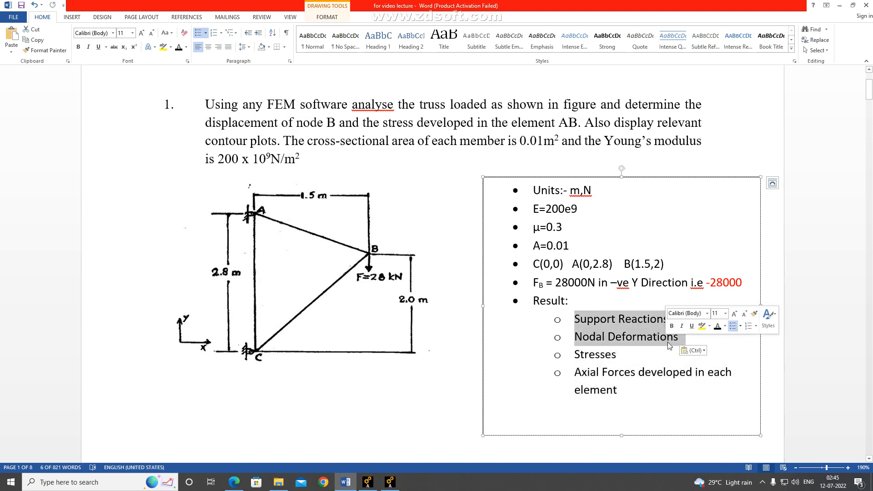
pyautogui.click(399, 487)
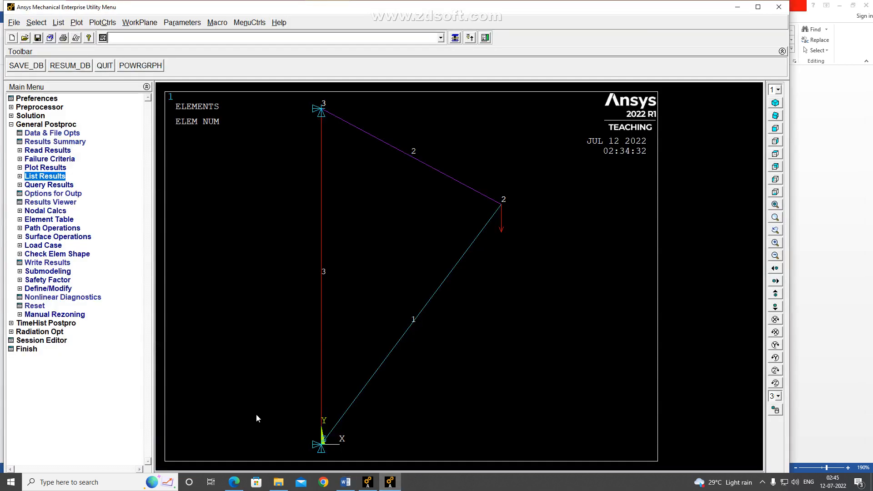
pyautogui.click(346, 482)
pyautogui.moveTo(582, 356); pyautogui.dragTo(612, 390)
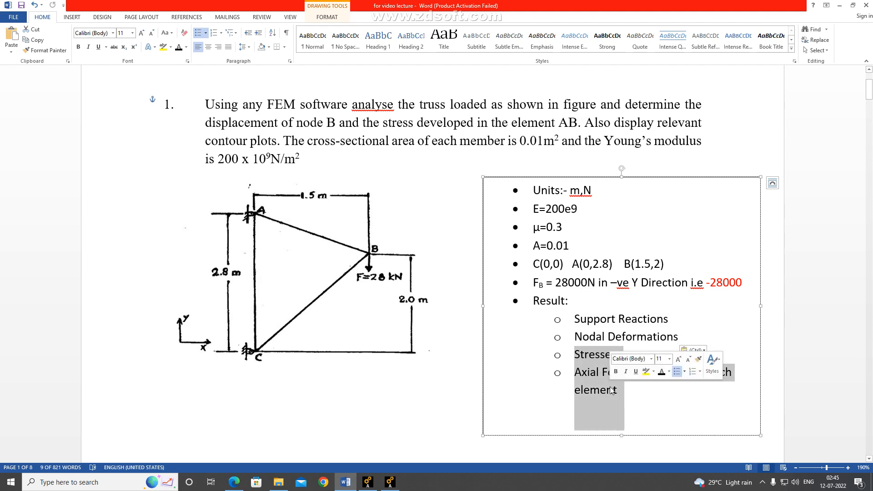
pyautogui.click(588, 373)
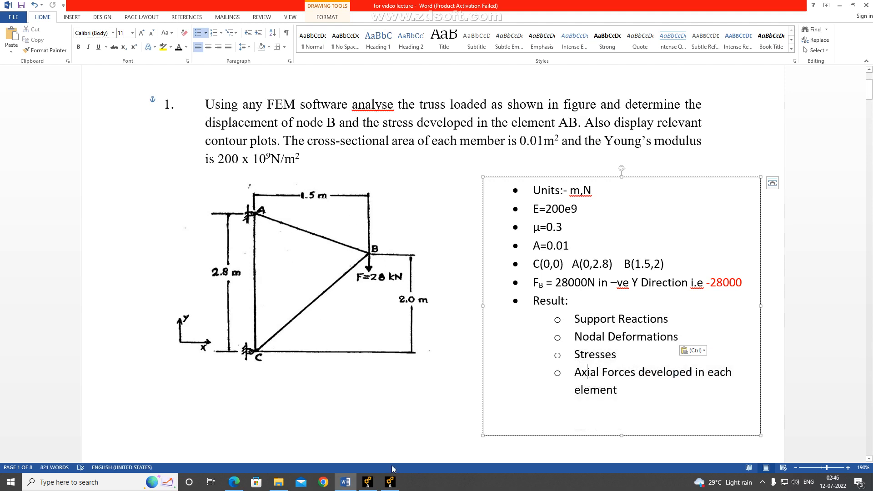
# Return to Ansys, expand the Element Table commands of the general postprocessor, and open the help documentation
pyautogui.click(394, 484)
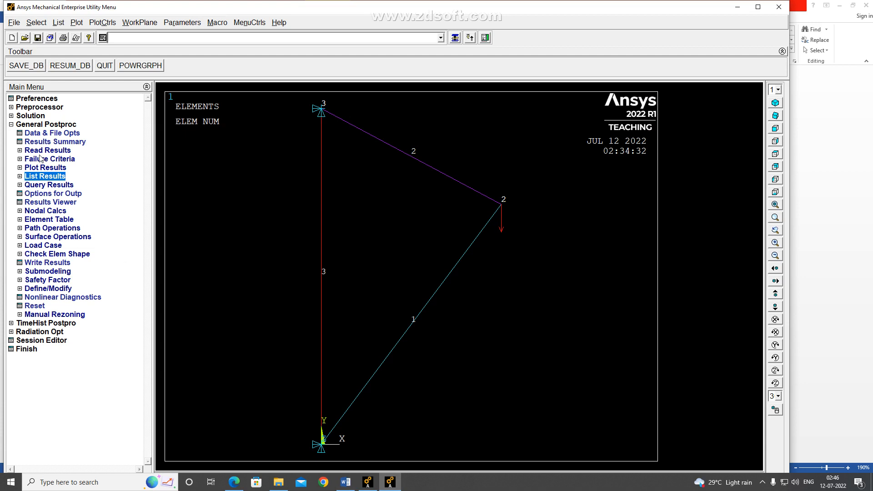
pyautogui.click(21, 220)
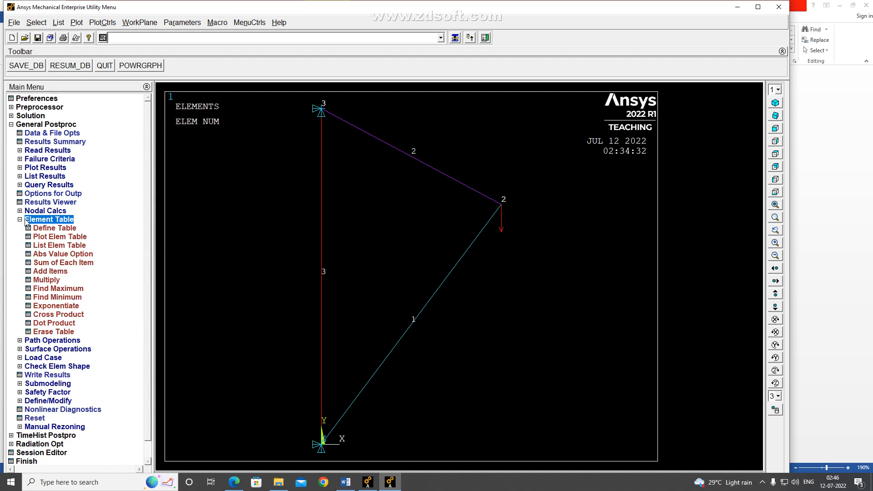
pyautogui.click(279, 22)
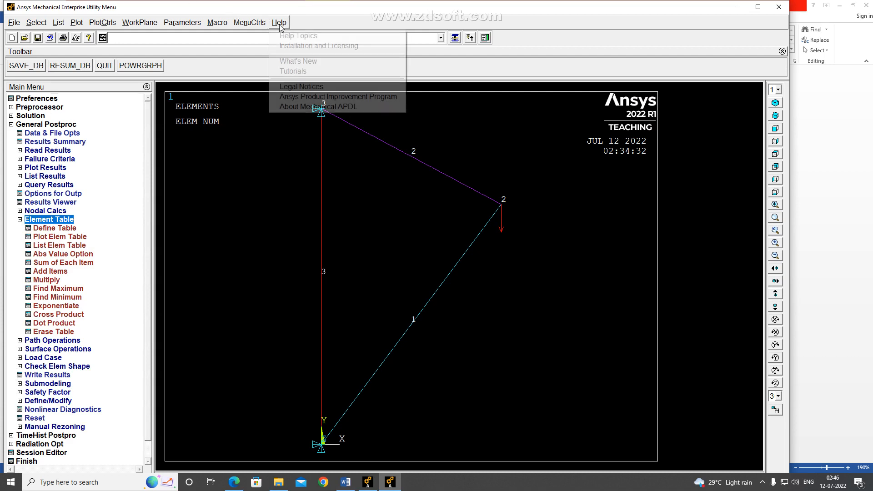
pyautogui.click(288, 36)
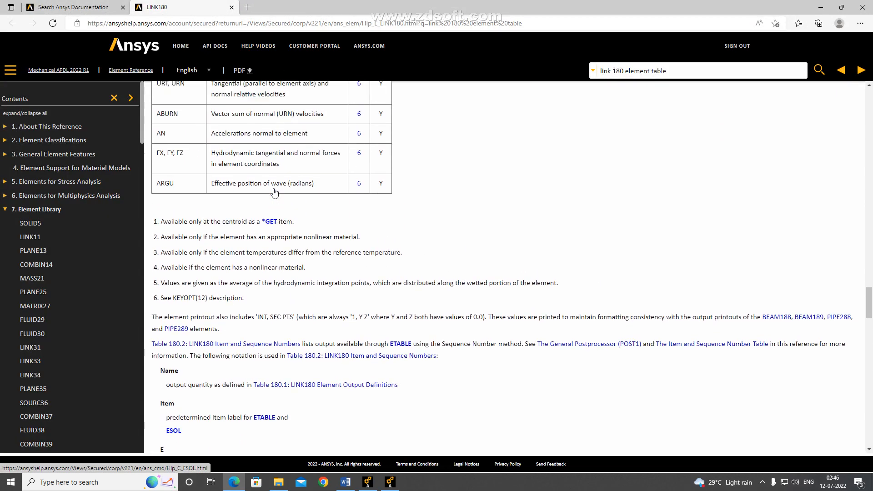
# Find Table 180.1, LINK180 Element Output Definitions, in the help and highlight the axial stress entry Sxx
pyautogui.scroll(20, 275, 193)
pyautogui.click(54, 6)
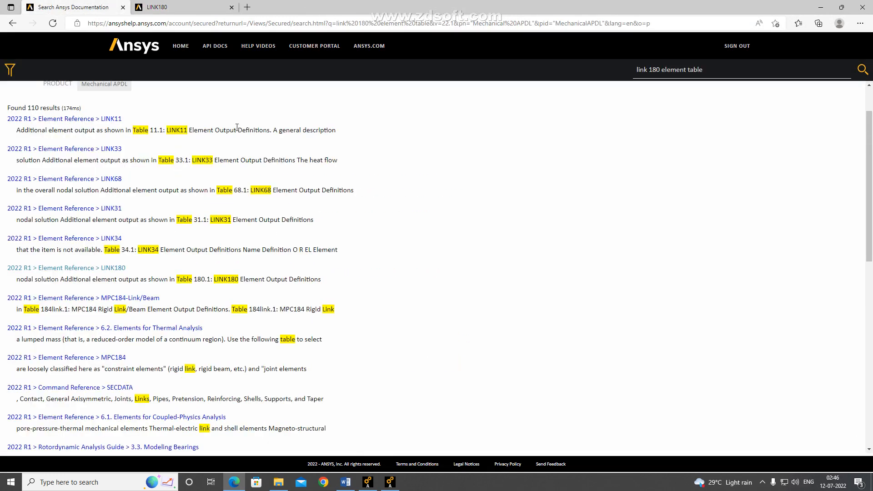
pyautogui.scroll(2, 237, 130)
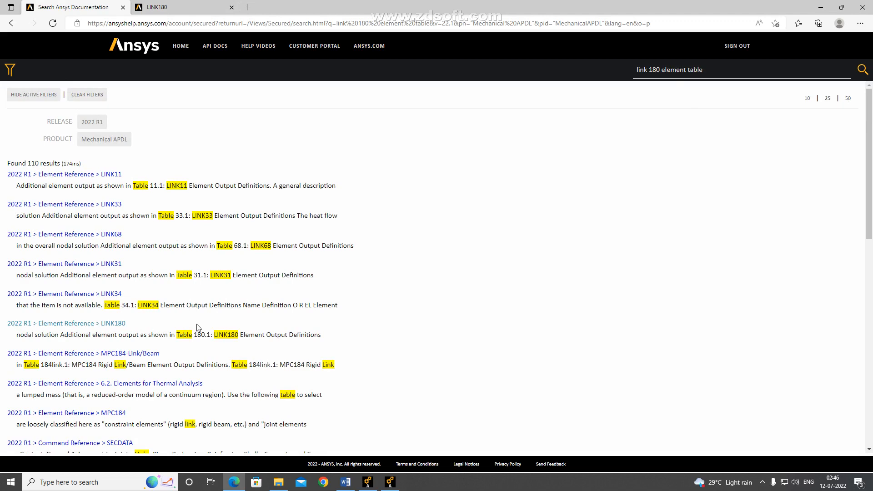
pyautogui.click(115, 328)
pyautogui.scroll(2, 251, 205)
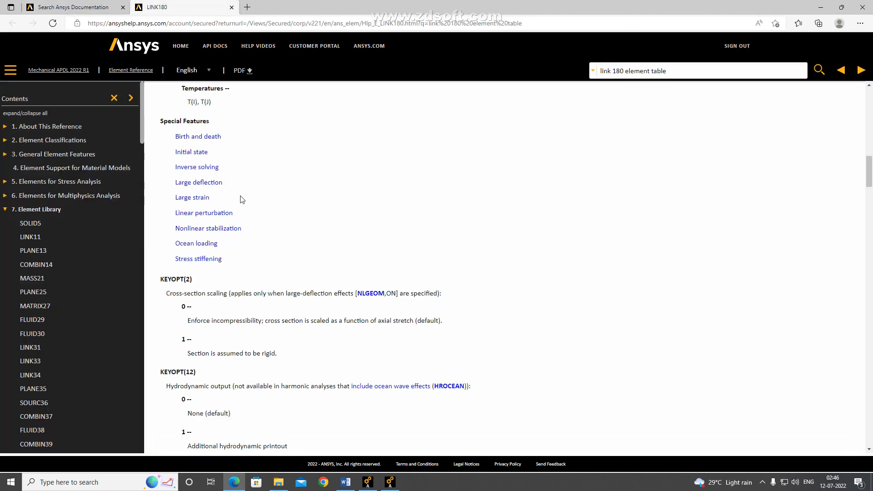
pyautogui.scroll(-15, 241, 200)
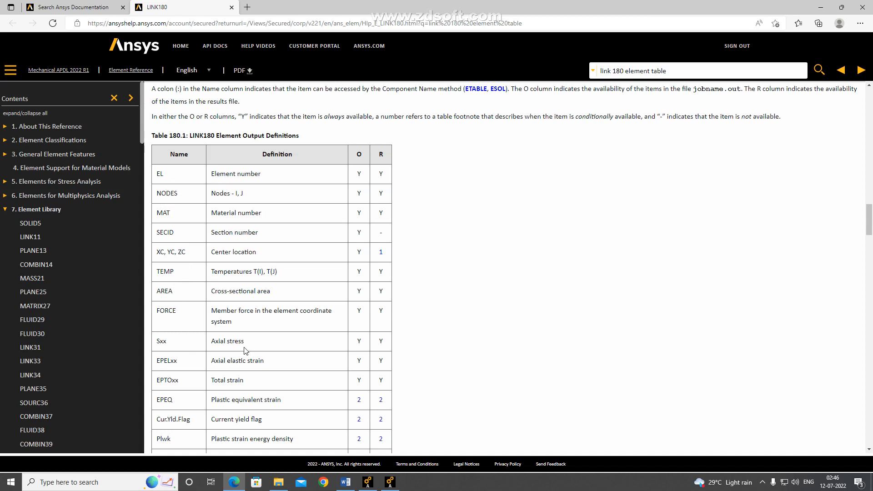
pyautogui.moveTo(249, 344); pyautogui.dragTo(157, 341)
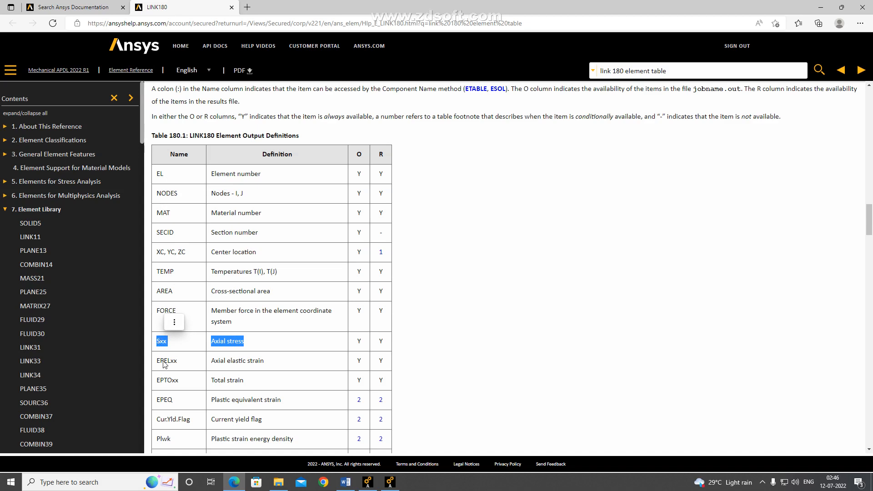
# Switch to Word and add "(Sxx)" at the end of the axial forces item in the result list
pyautogui.click(346, 482)
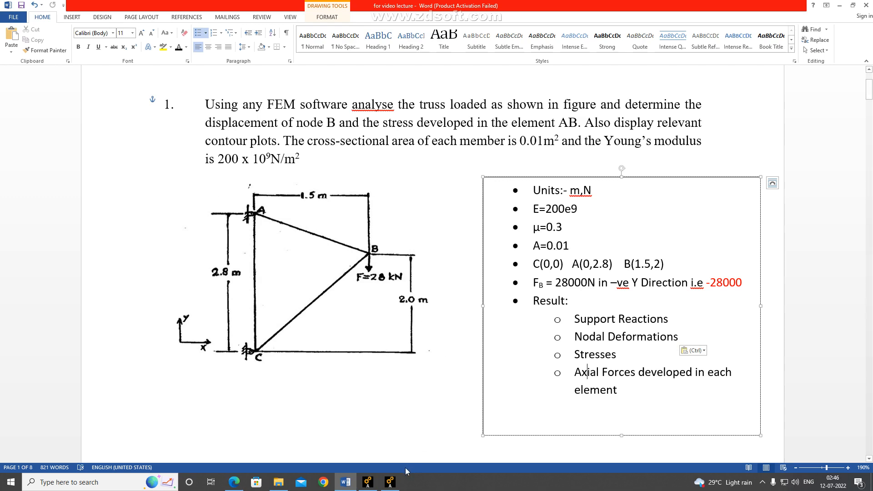
pyautogui.click(390, 482)
pyautogui.click(345, 481)
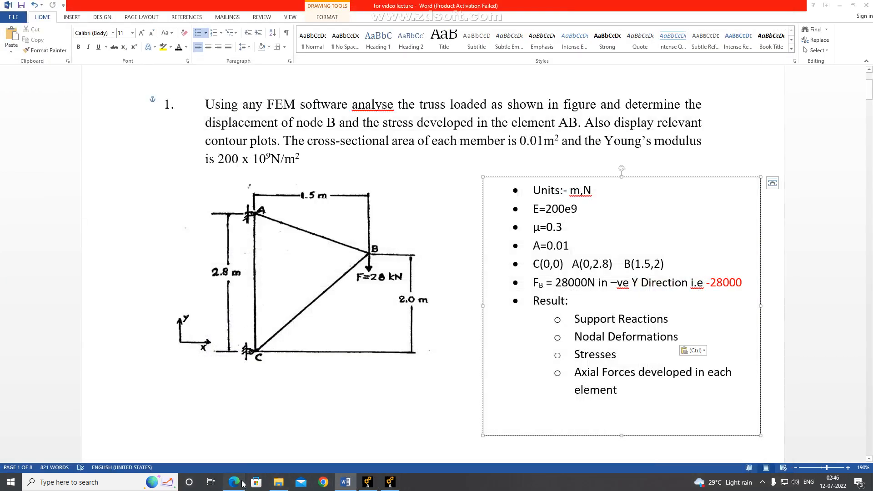
pyautogui.click(233, 481)
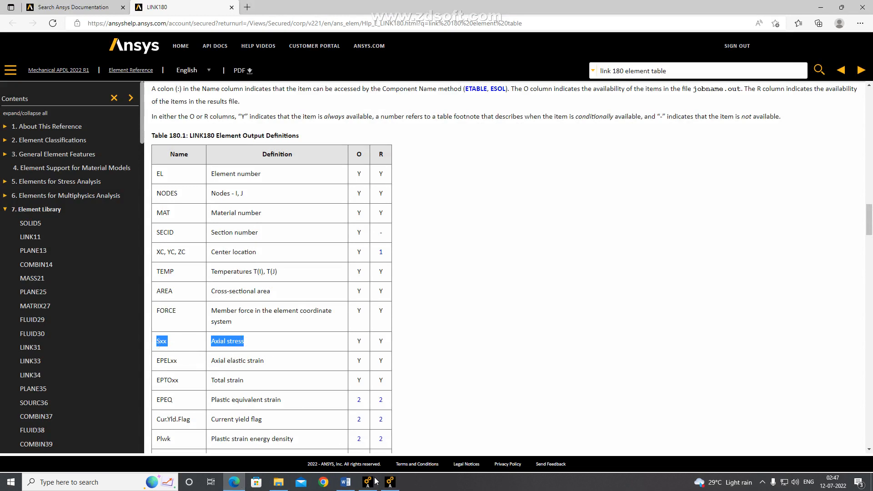
pyautogui.click(346, 482)
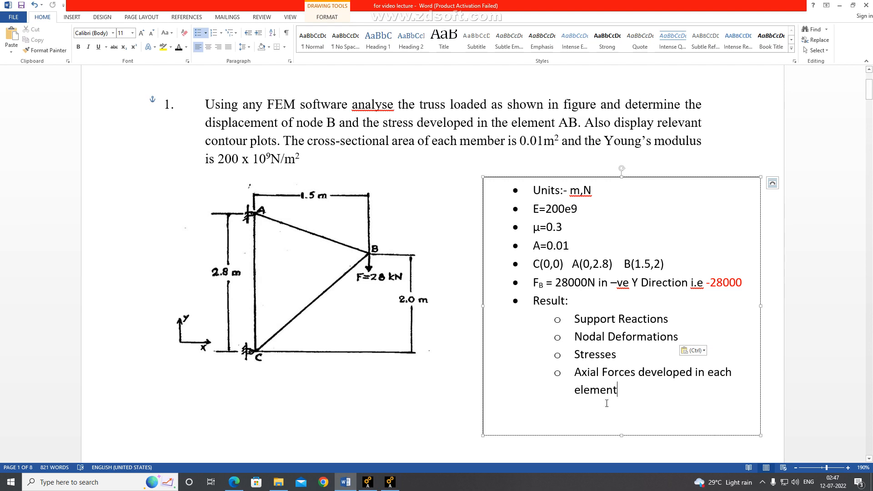
pyautogui.click(628, 392)
pyautogui.press('Return')
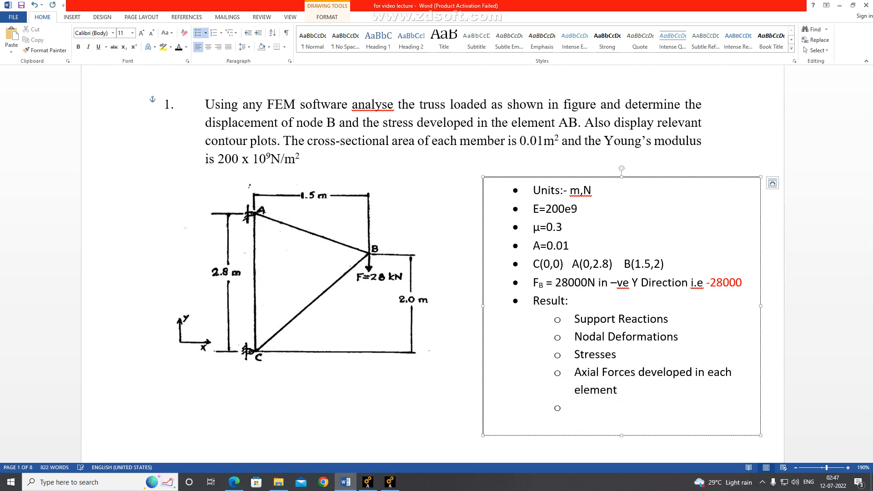
pyautogui.press('BackSpace')
pyautogui.press('BackSpace')
pyautogui.write('(Sxx')
# Return to the LINK180 help page and copy the FORCE entry with its member force definition from Table 180.1
pyautogui.click(234, 482)
pyautogui.click(207, 313)
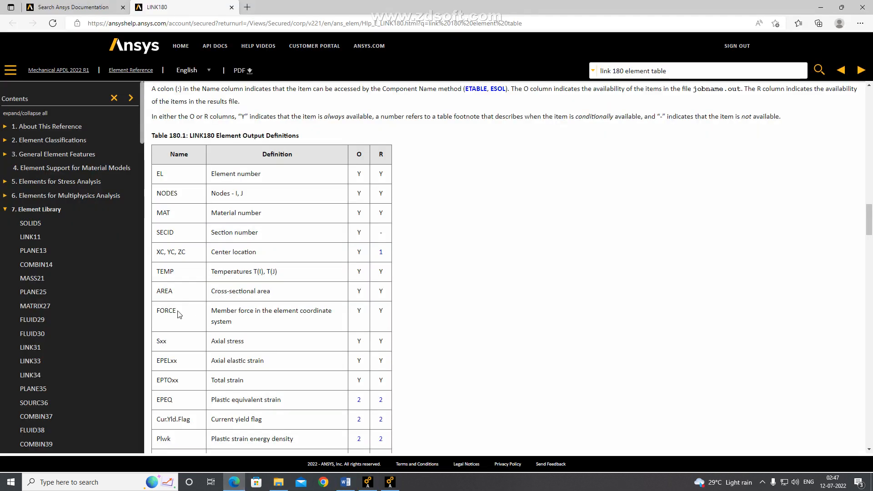
pyautogui.moveTo(159, 310); pyautogui.dragTo(239, 326)
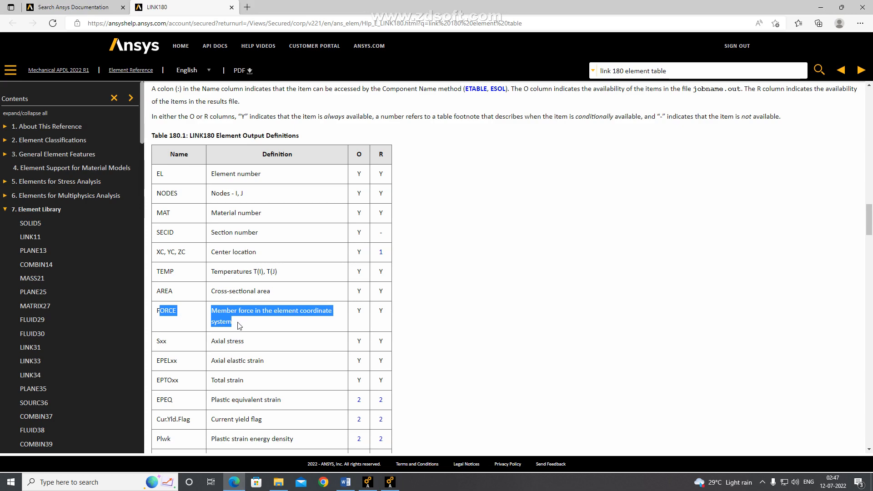
pyautogui.rightClick(241, 300)
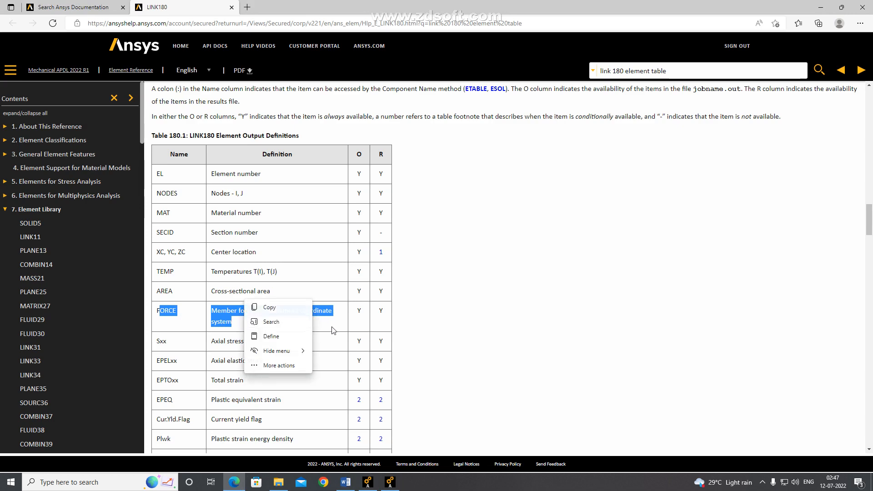
pyautogui.click(273, 308)
pyautogui.click(305, 329)
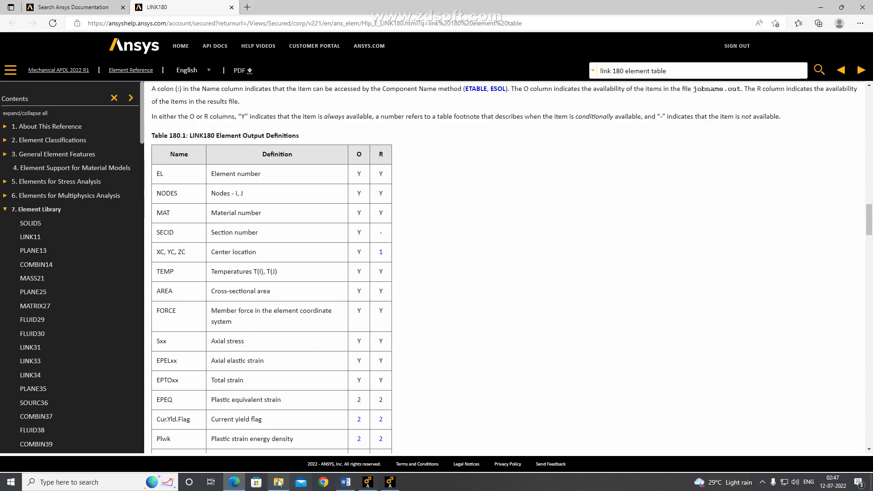
# In the Word result list, move "(Sxx)" to the end of the Stresses item and label the axial forces item "(FORCE)"
pyautogui.click(345, 483)
pyautogui.click(630, 353)
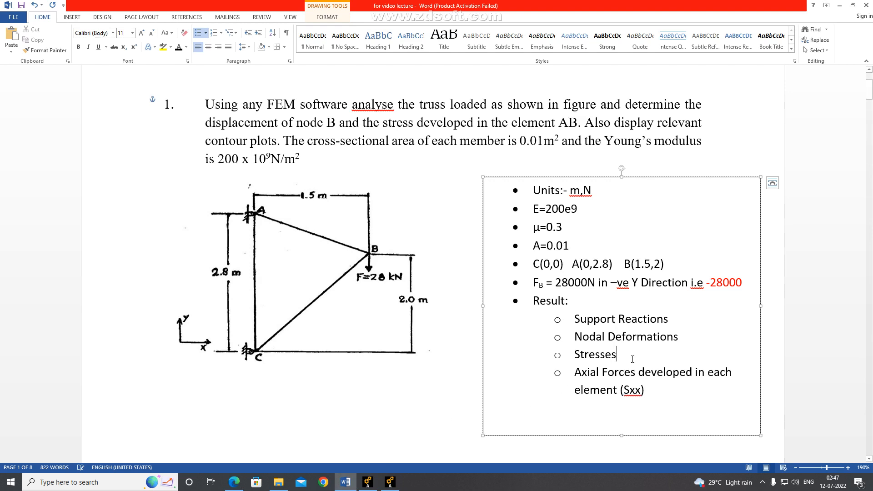
pyautogui.moveTo(646, 390); pyautogui.dragTo(620, 391)
pyautogui.hotkey('ctrl', 'c')
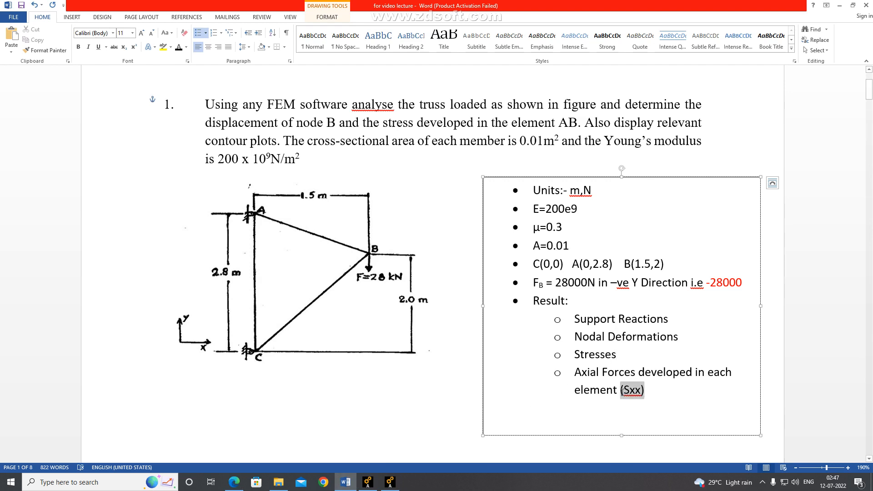
pyautogui.press('BackSpace')
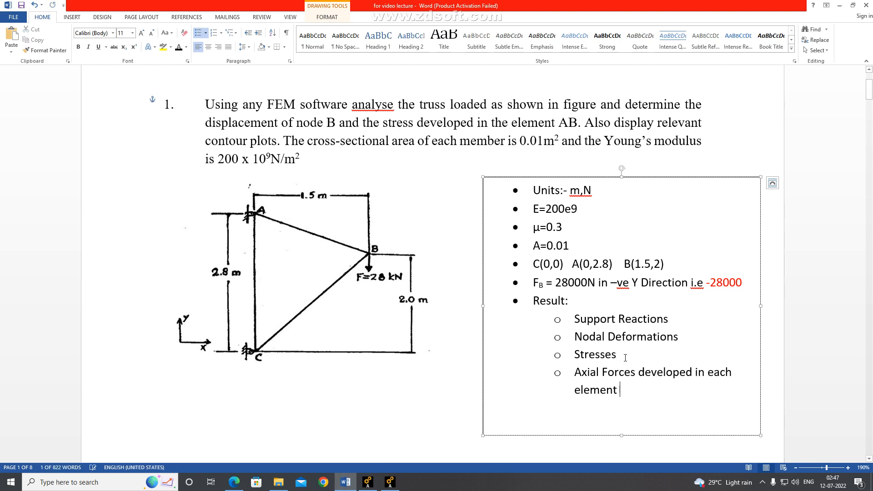
pyautogui.click(624, 355)
pyautogui.hotkey('ctrl', 'v')
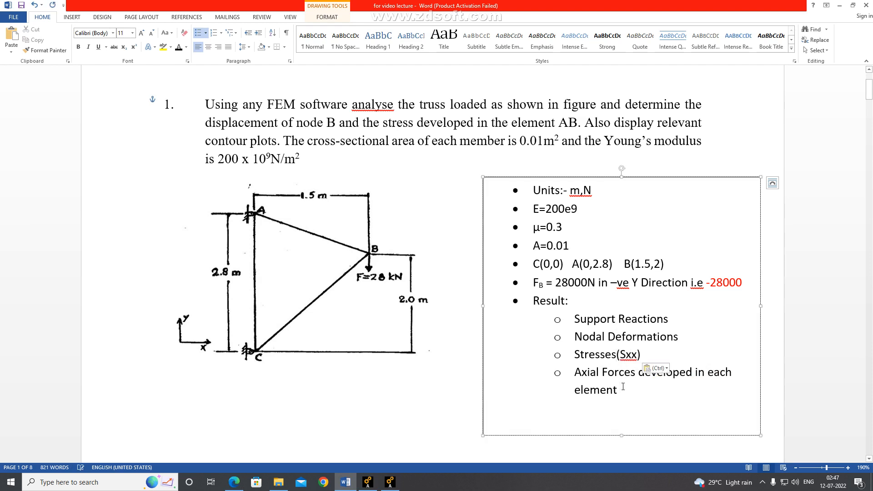
pyautogui.write('(FOR')
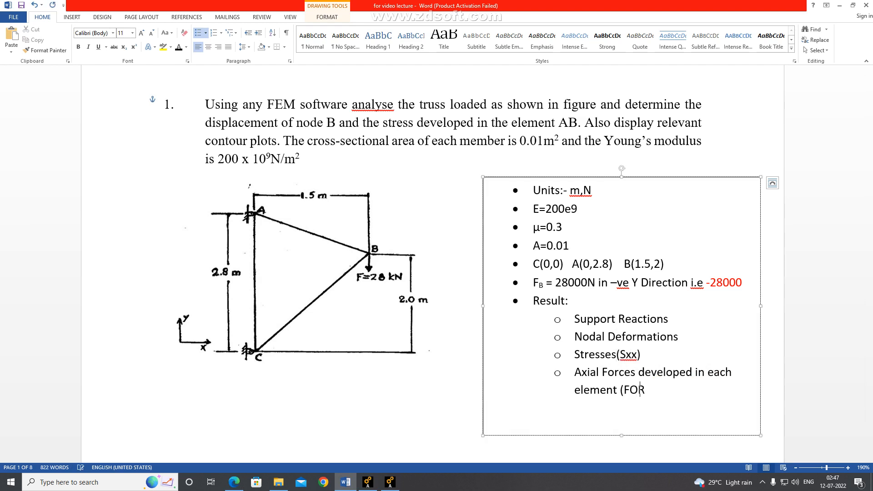
pyautogui.write('CE)')
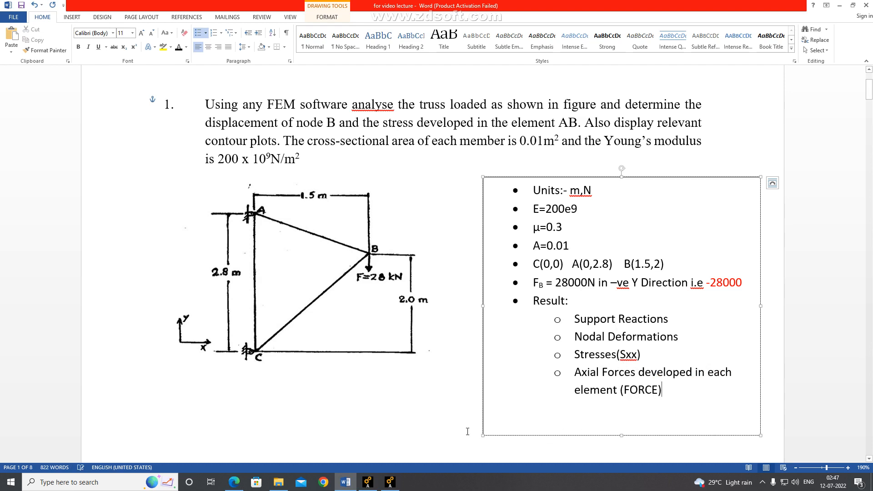
# Switch to the LINK180 help page and locate Table 180.2, LINK180 Item and Sequence Numbers
pyautogui.click(234, 482)
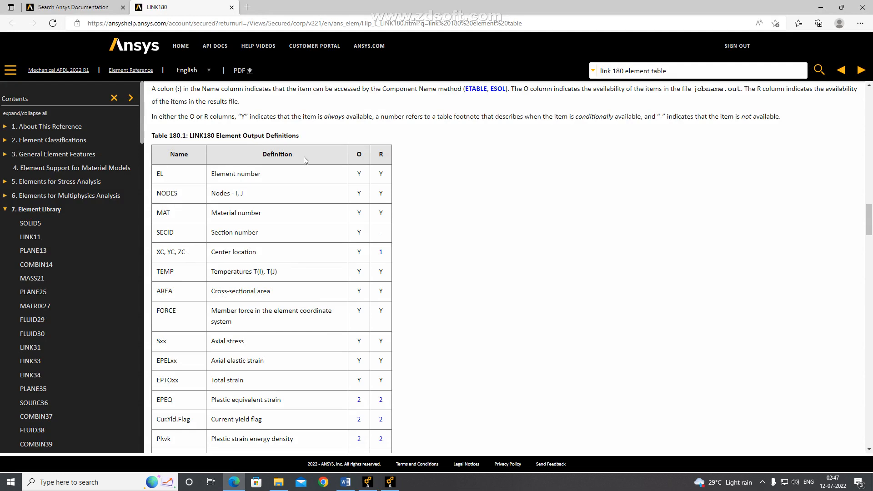
pyautogui.scroll(-10, 184, 278)
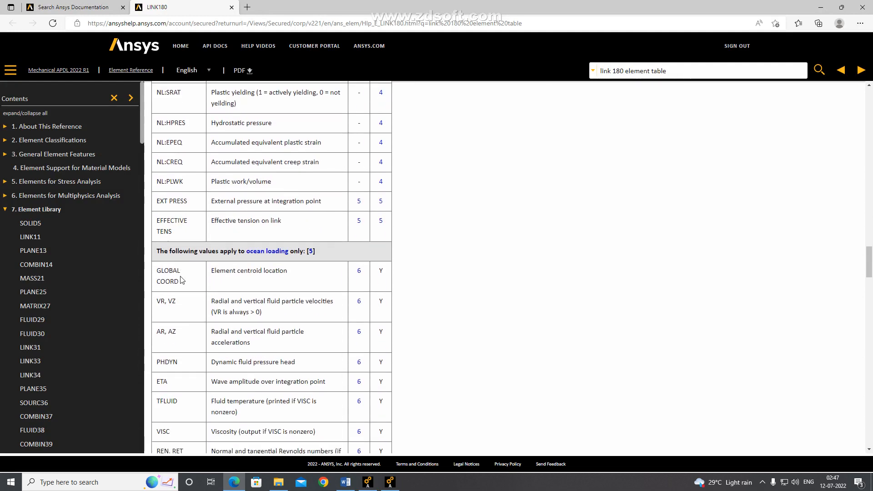
pyautogui.scroll(-18, 181, 279)
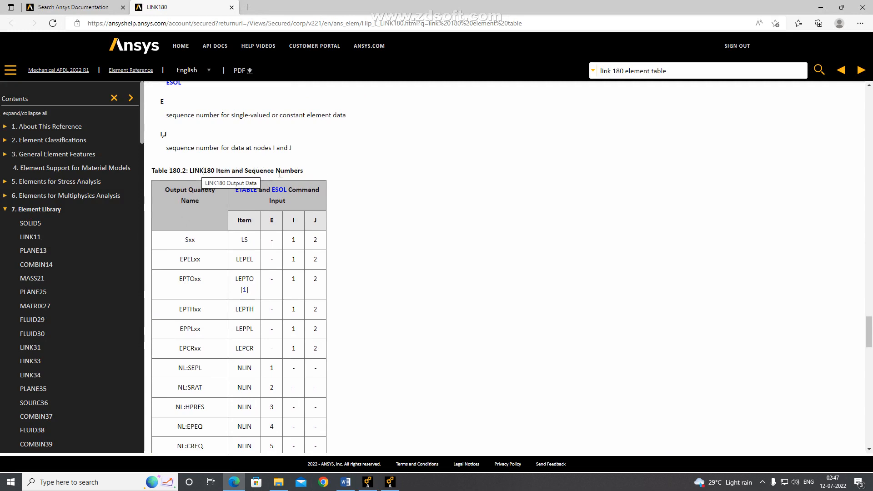
pyautogui.scroll(-1, 216, 203)
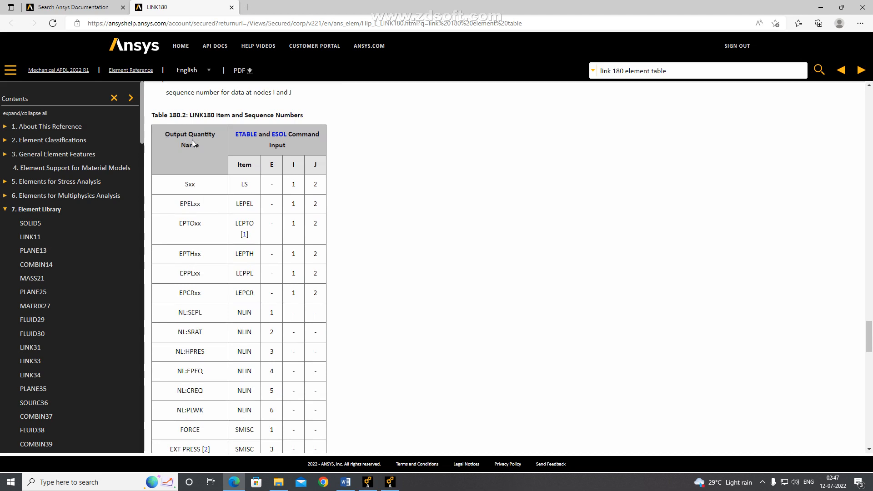
# Look up the item and sequence number for Sxx in Table 180.2, and add "– LS,1" after Sxx in Word's Stresses item
pyautogui.doubleClick(194, 183)
pyautogui.hotkey('alt', 'Tab')
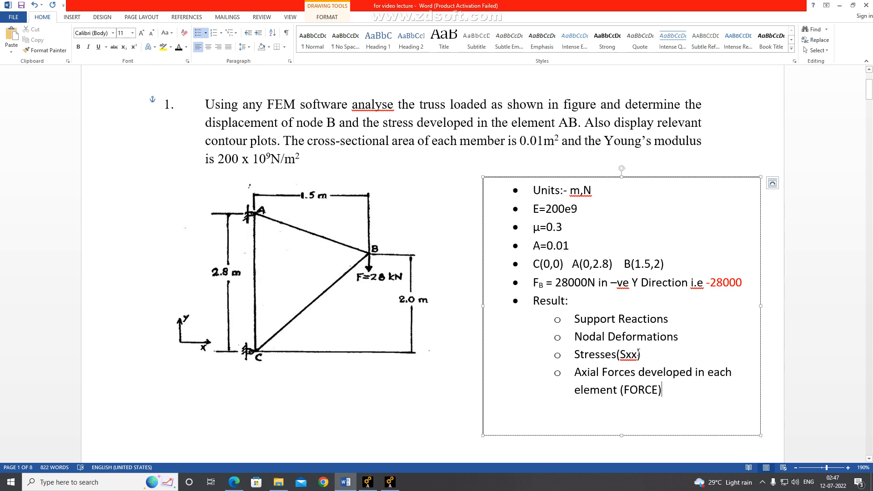
pyautogui.hotkey('alt', 'Tab')
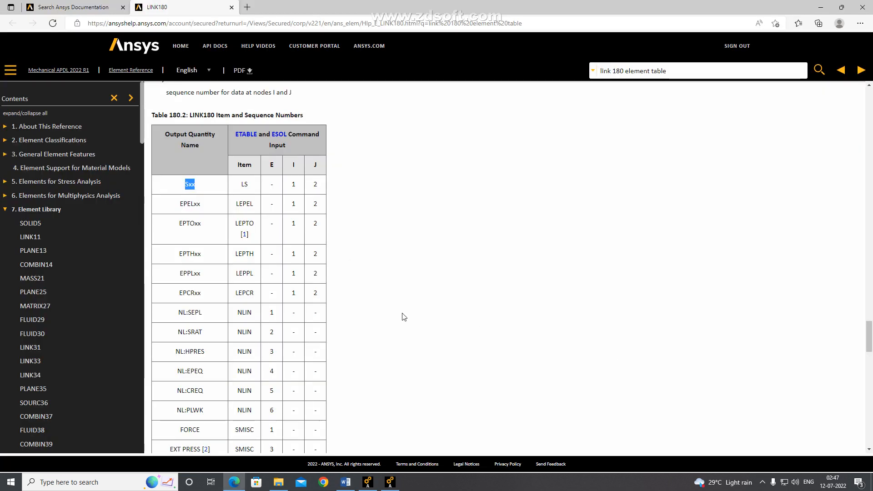
pyautogui.click(242, 187)
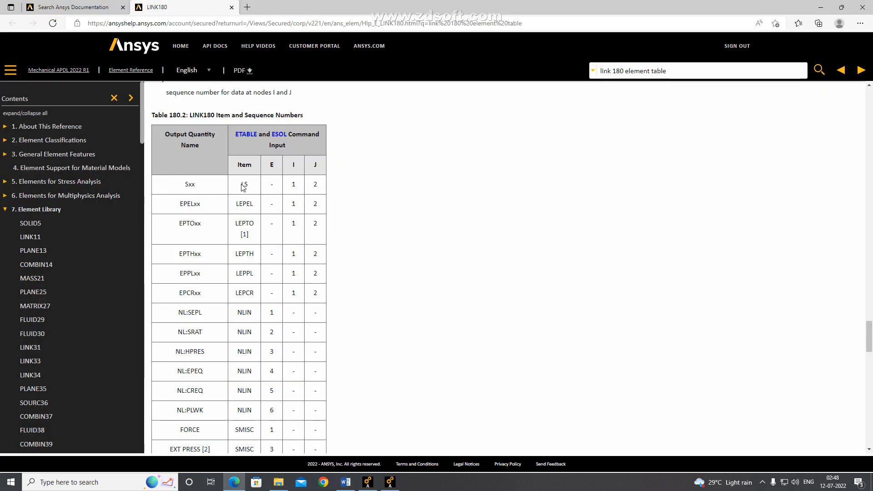
pyautogui.doubleClick(293, 184)
pyautogui.hotkey('alt', 'Tab')
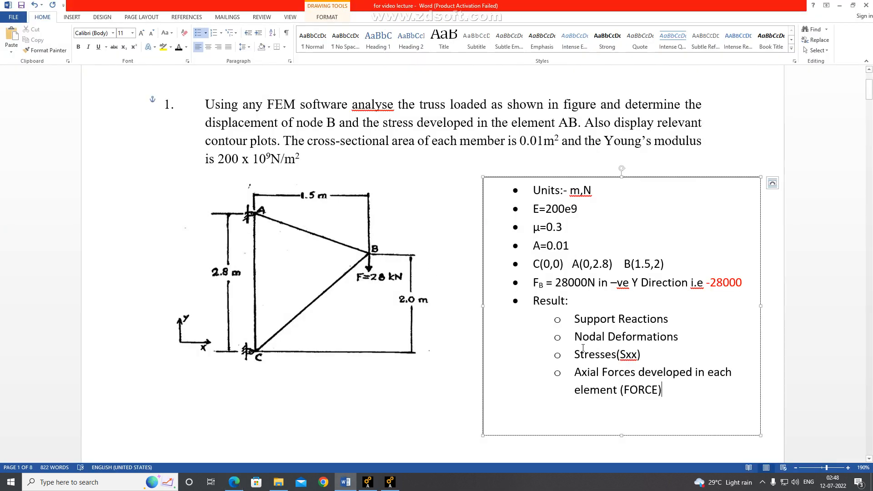
pyautogui.write('- LS,')
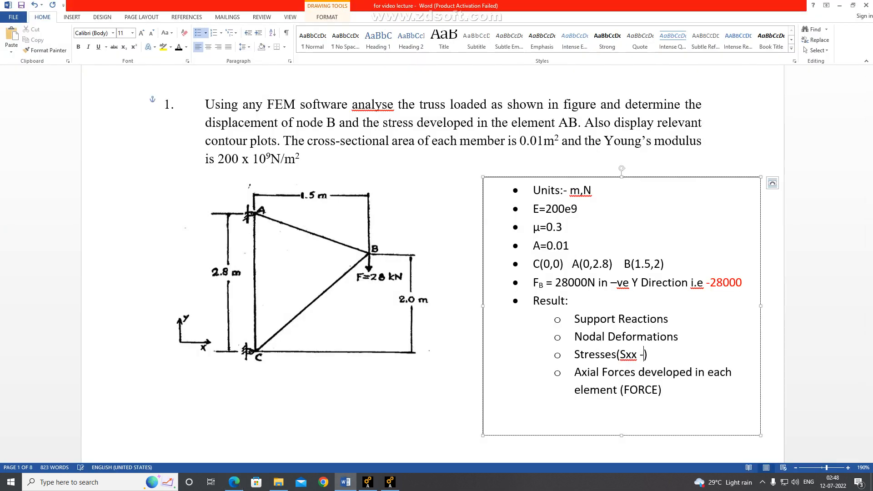
pyautogui.write('1')
# Return to the LINK180 help page and copy the FORCE, SMISC, 1 entry from Table 180.2
pyautogui.click(234, 481)
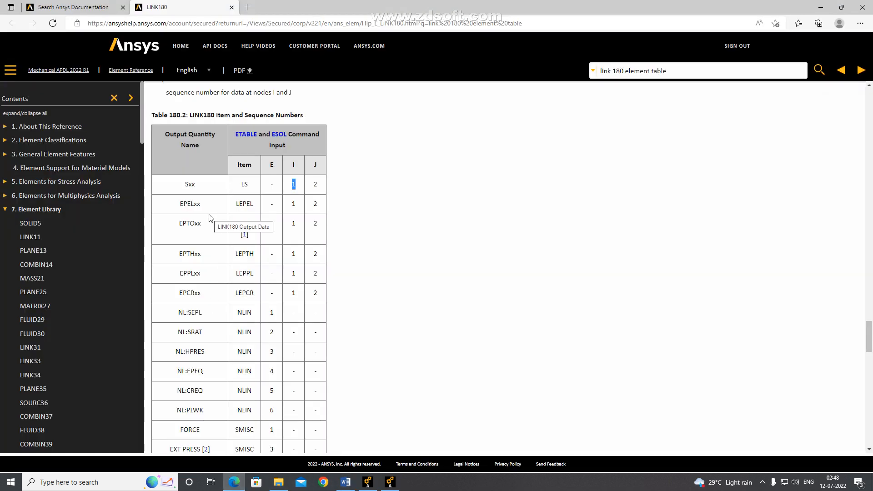
pyautogui.scroll(-3, 210, 218)
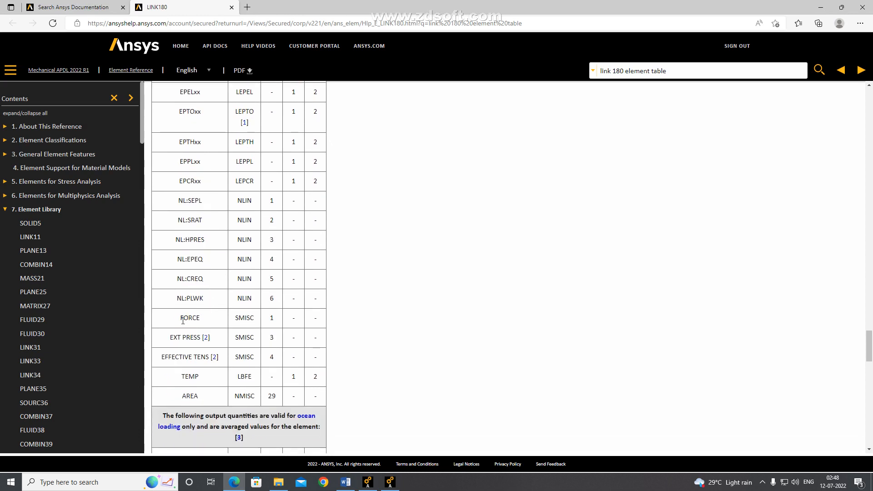
pyautogui.moveTo(181, 318); pyautogui.dragTo(275, 317)
pyautogui.hotkey('ctrl', 'c')
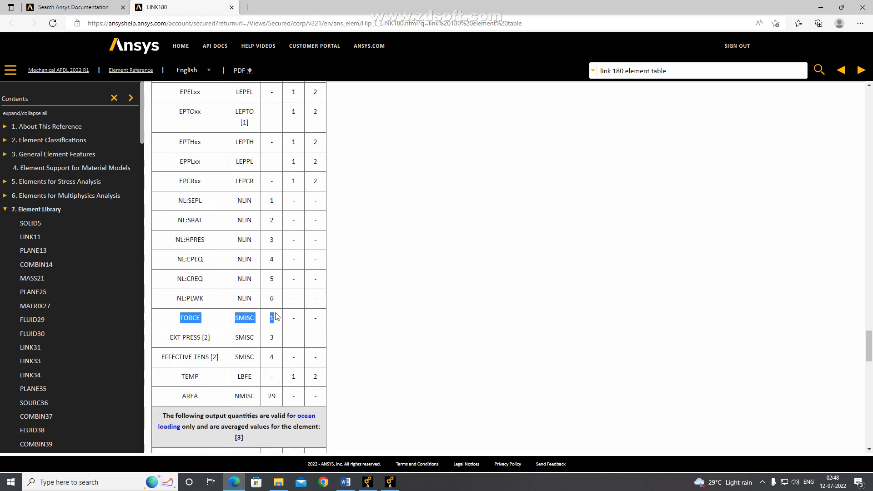
# In Word, extend the axial forces label to "(FORCE – SMISC 1)" and change the Stresses label to "(Sxx – LS 1)"
pyautogui.hotkey('alt', 'Tab')
pyautogui.click(656, 390)
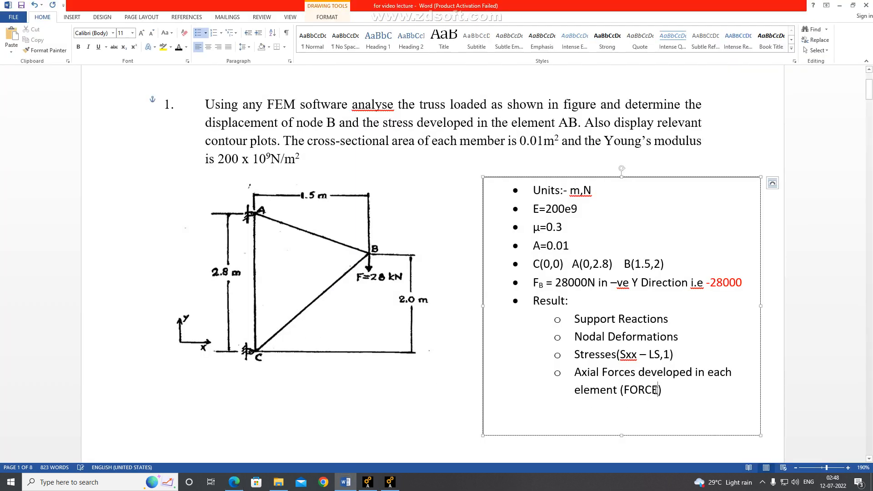
pyautogui.write('- SMISC')
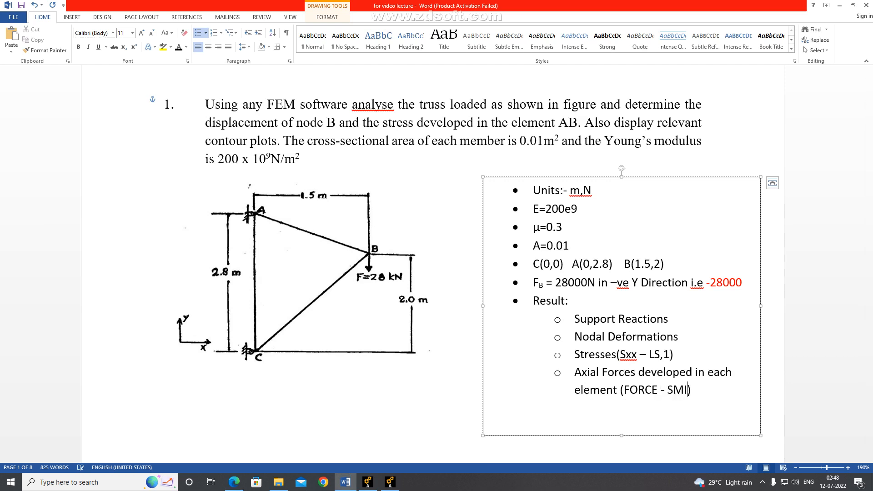
pyautogui.write(' 1')
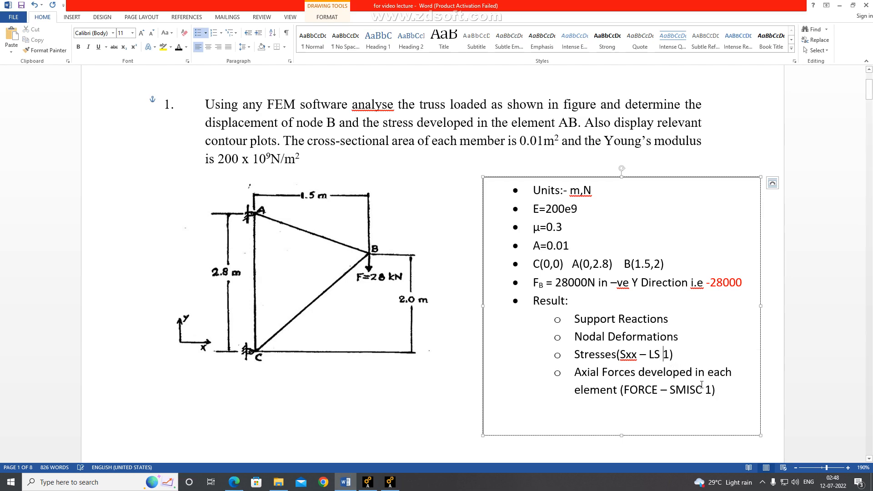
pyautogui.click(773, 390)
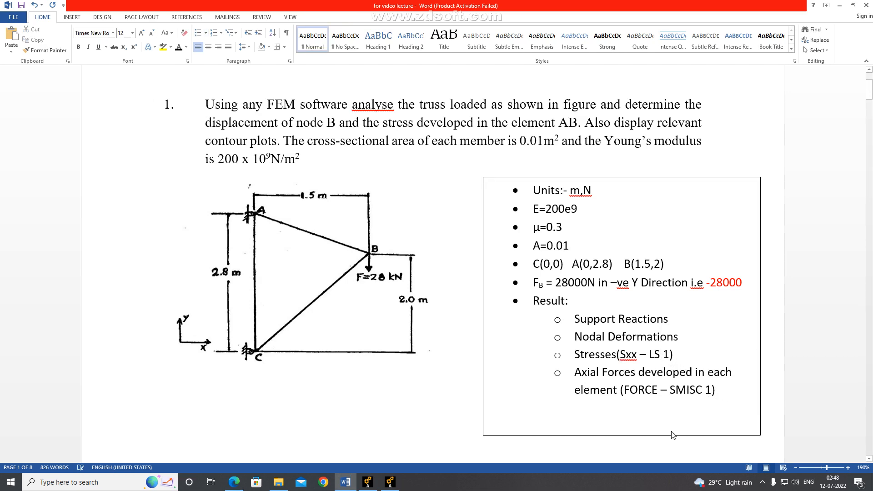
# Switch to Ansys Mechanical APDL and open the element table definition in the general postprocessor
pyautogui.click(390, 482)
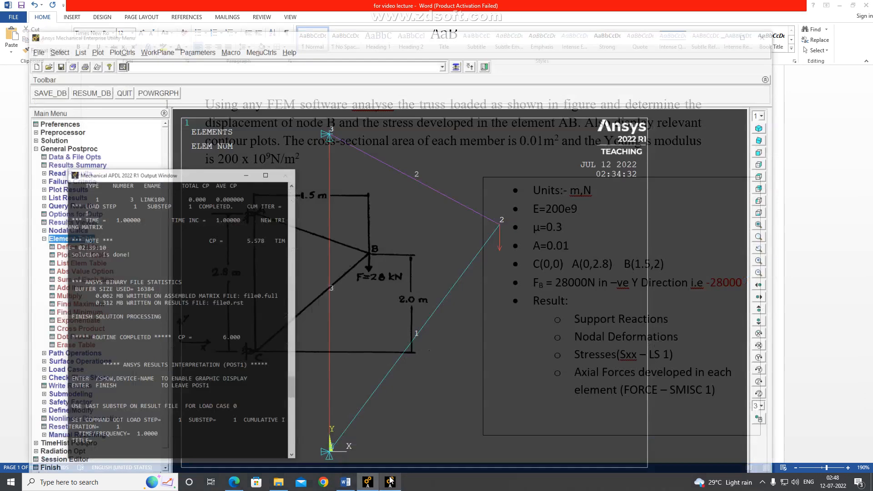
pyautogui.click(246, 3)
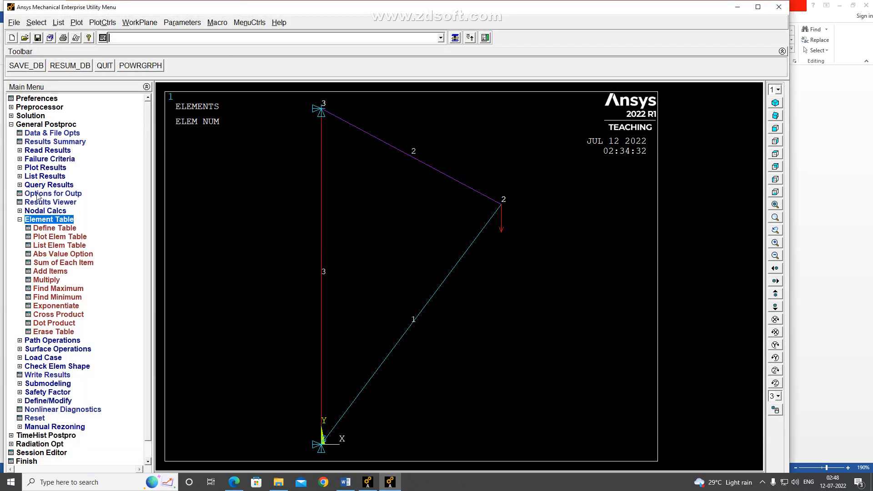
pyautogui.click(20, 220)
pyautogui.click(21, 220)
pyautogui.click(41, 227)
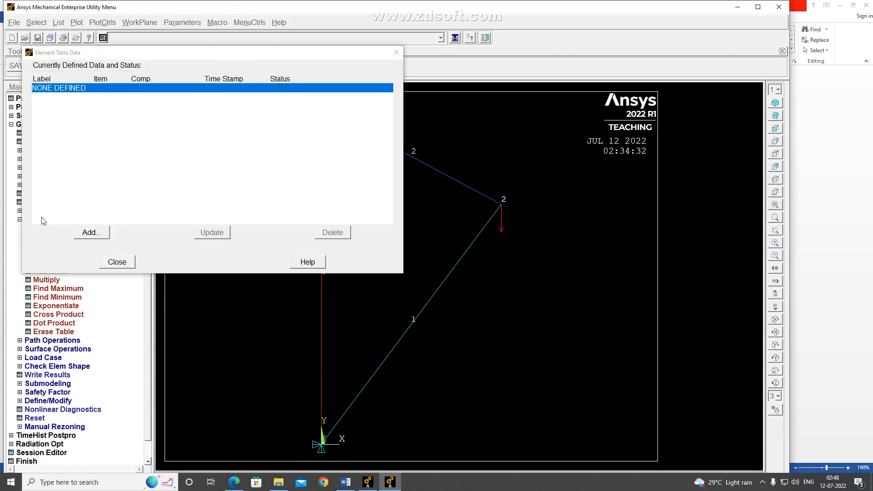
# Add an element table item by sequence number LS,1, with "Stress" entered as Eff NU for EQV strain
pyautogui.click(94, 234)
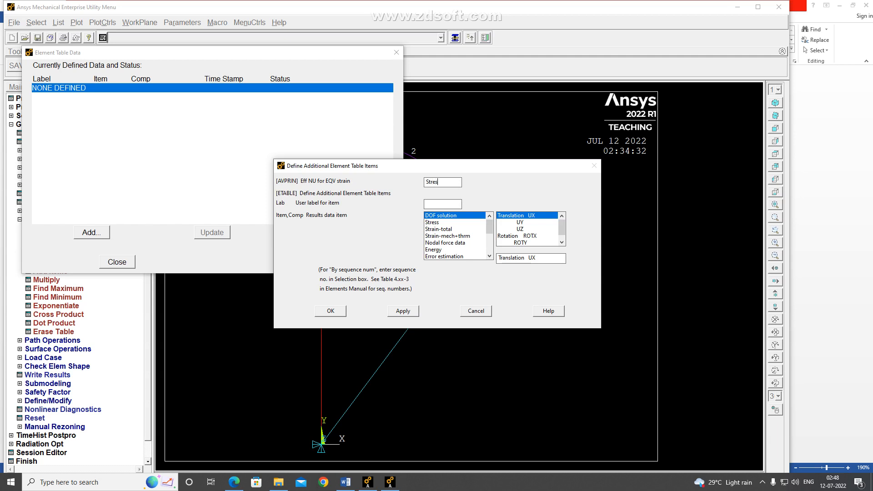
pyautogui.moveTo(489, 225); pyautogui.dragTo(489, 248)
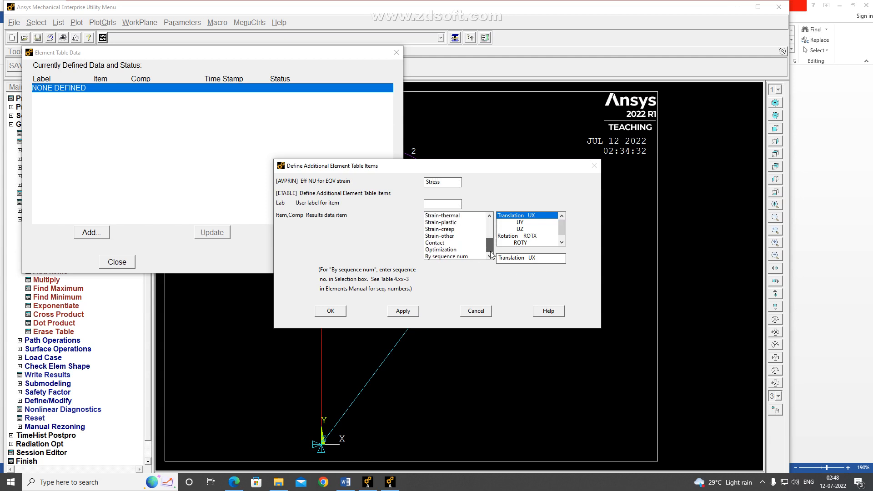
pyautogui.click(454, 257)
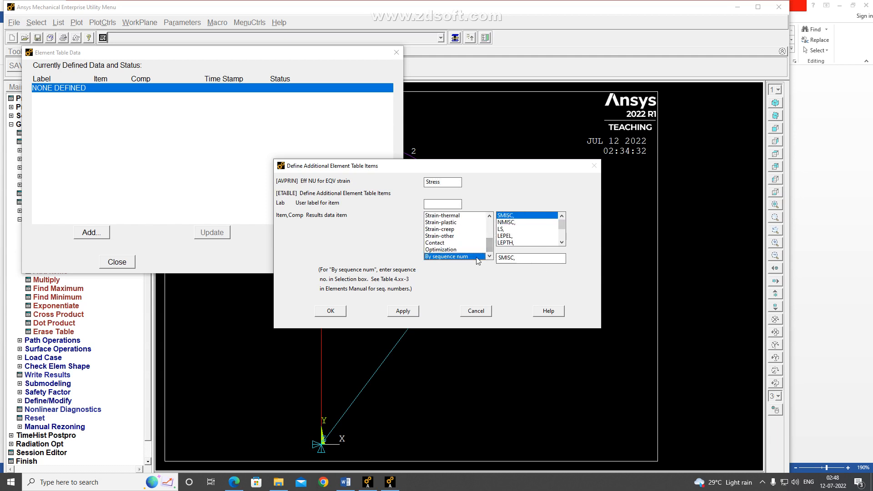
pyautogui.click(507, 236)
pyautogui.click(505, 229)
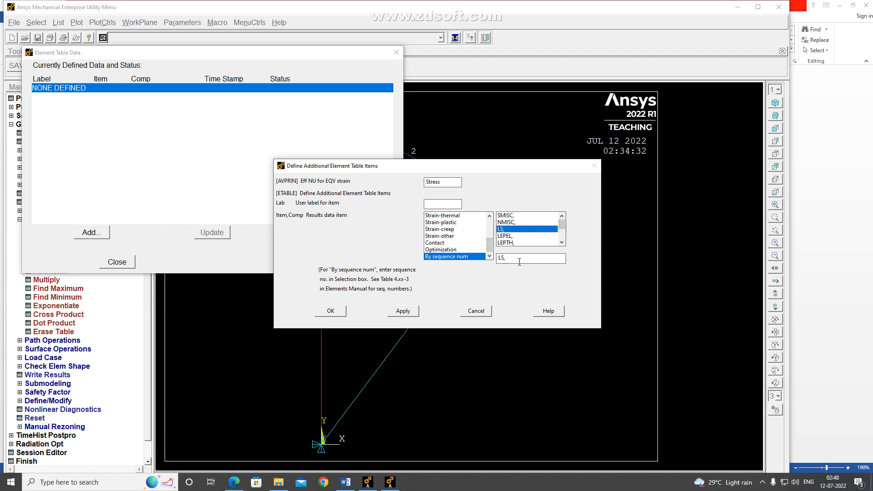
pyautogui.click(519, 262)
pyautogui.write('1')
pyautogui.click(402, 311)
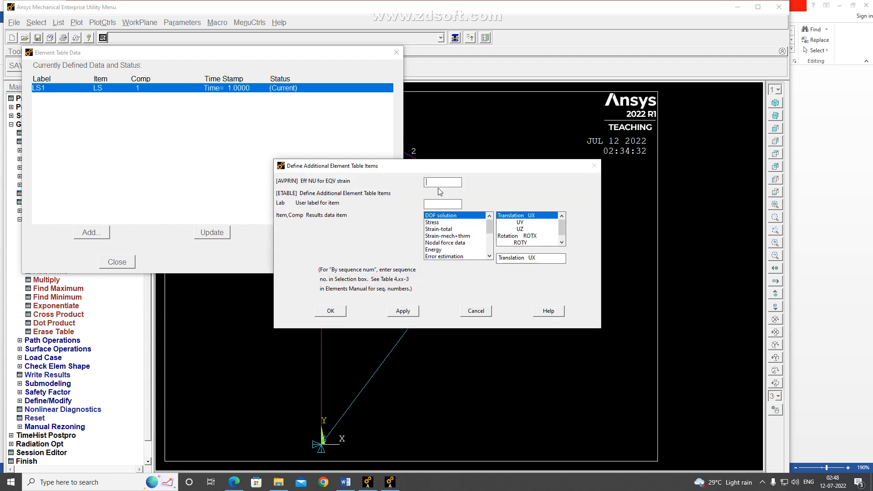
# Add a second element table item by sequence number SMISC,1, with "Axial Force" entered as Eff NU for EQV strain, and finish adding items
pyautogui.write('Axial Force')
pyautogui.moveTo(489, 226); pyautogui.dragTo(490, 256)
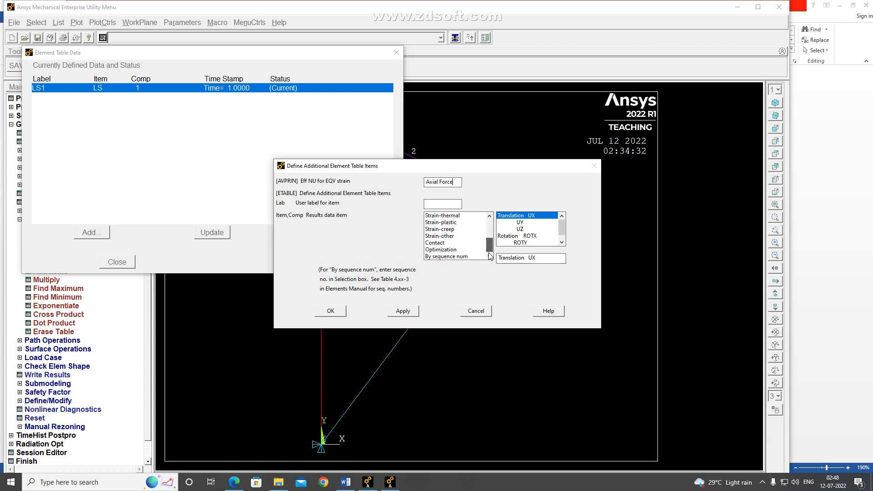
pyautogui.click(441, 256)
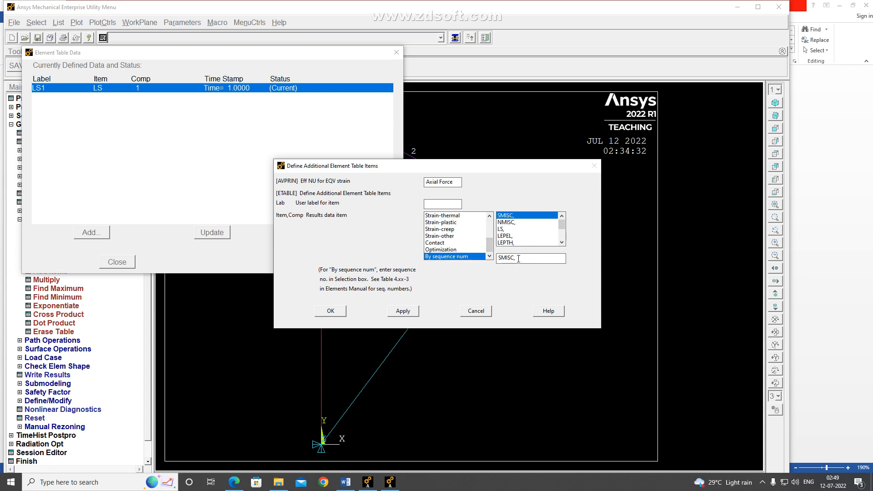
pyautogui.write('1')
pyautogui.click(331, 314)
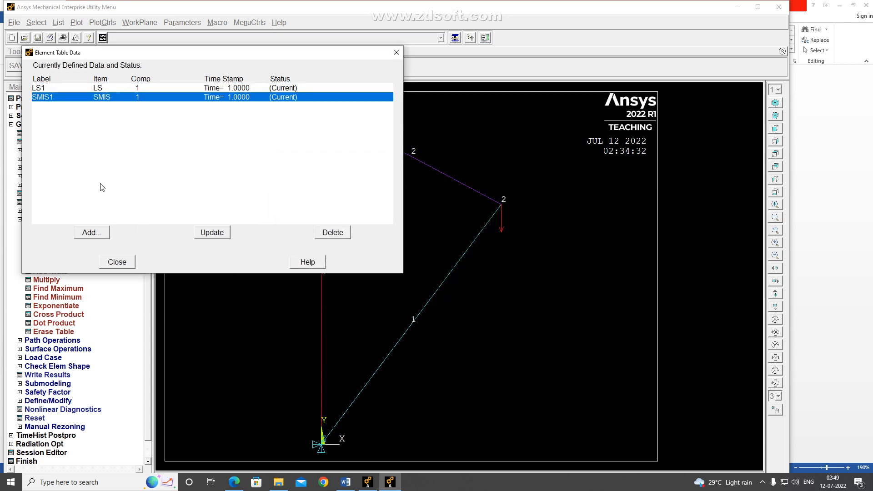
# Check the LS 1 and SMISC 1 labels in Word's result list and return to Ansys Mechanical APDL
pyautogui.click(234, 482)
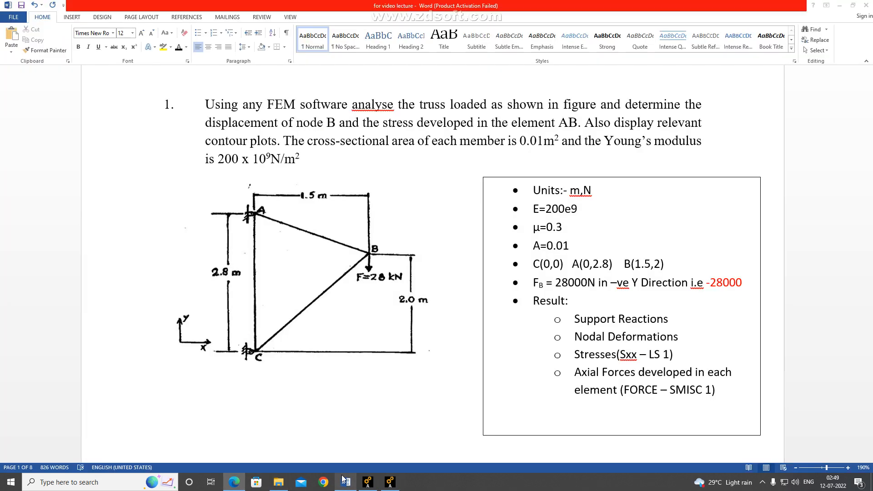
pyautogui.click(344, 477)
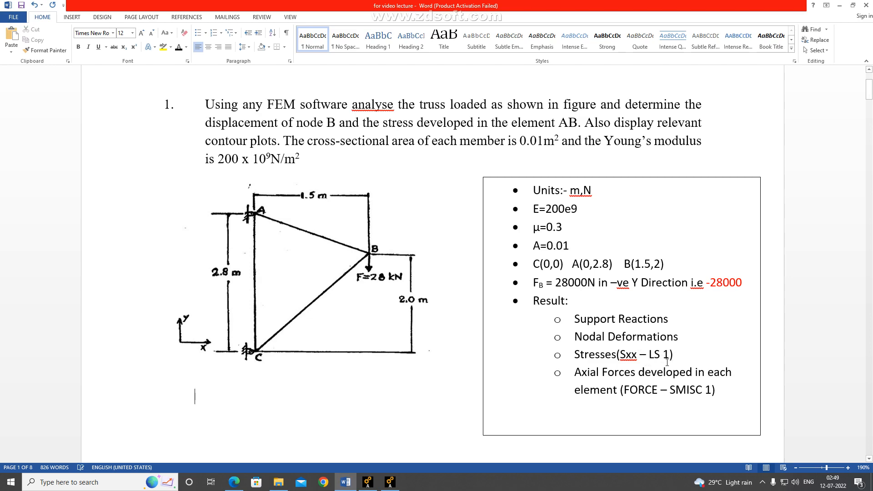
pyautogui.click(389, 481)
# Close the element table definition, list the element table data for LS1, and move the listing away from the truss plot
pyautogui.click(117, 263)
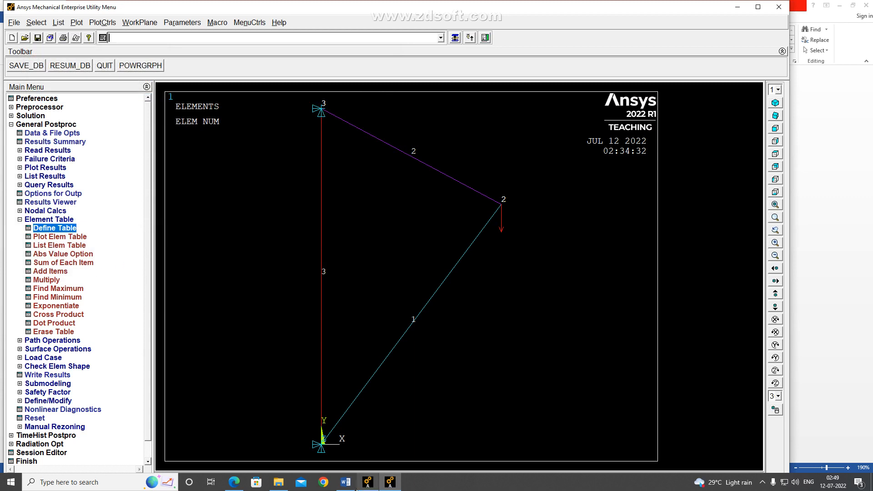
pyautogui.click(56, 245)
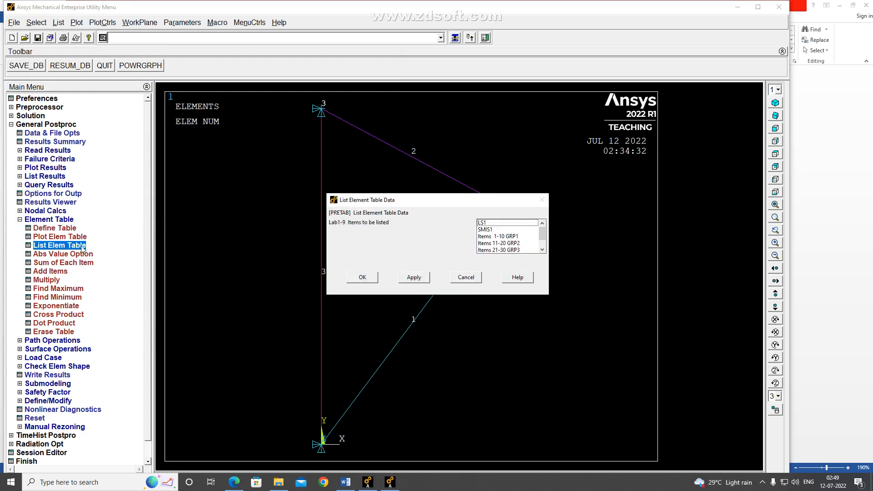
pyautogui.click(488, 224)
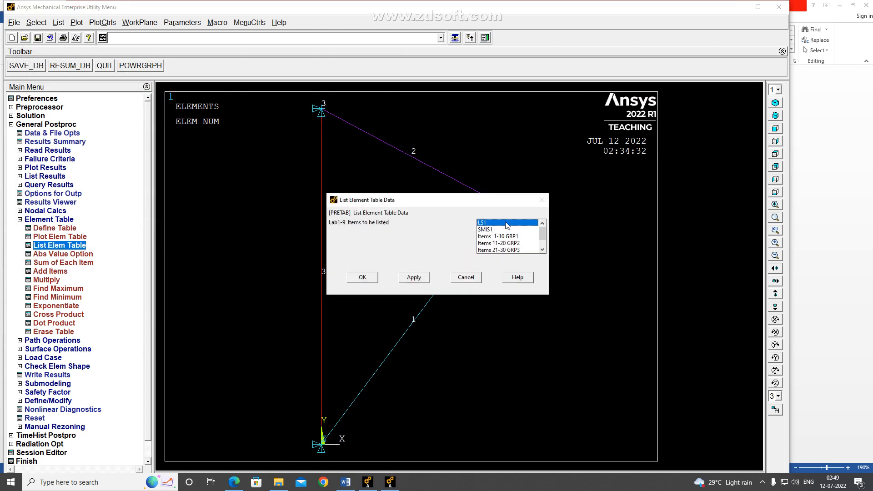
pyautogui.click(362, 278)
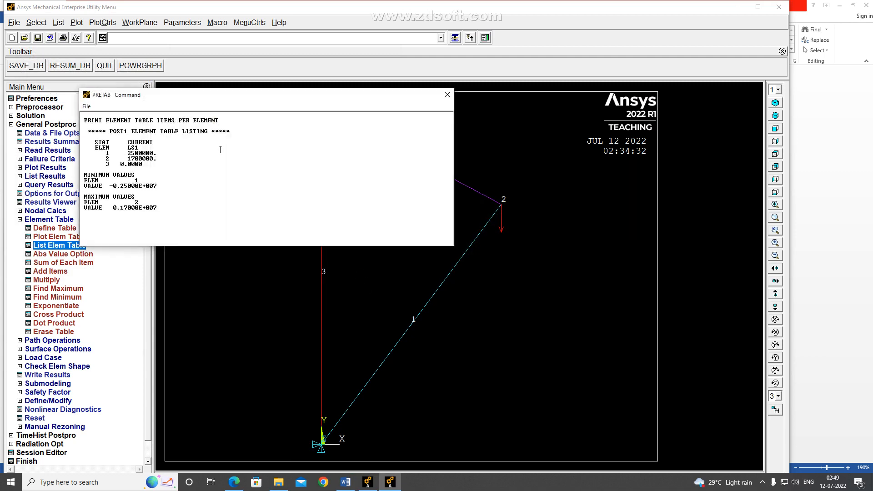
pyautogui.moveTo(223, 97); pyautogui.dragTo(491, 281)
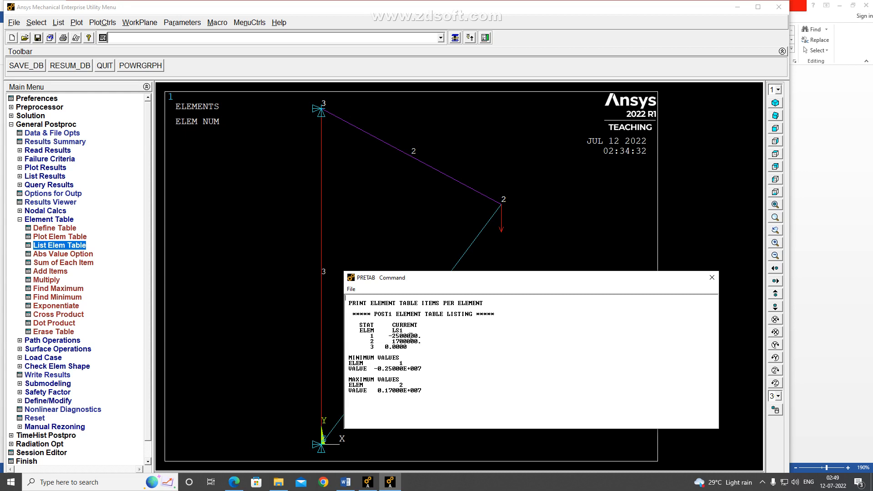
pyautogui.moveTo(489, 284); pyautogui.dragTo(596, 289)
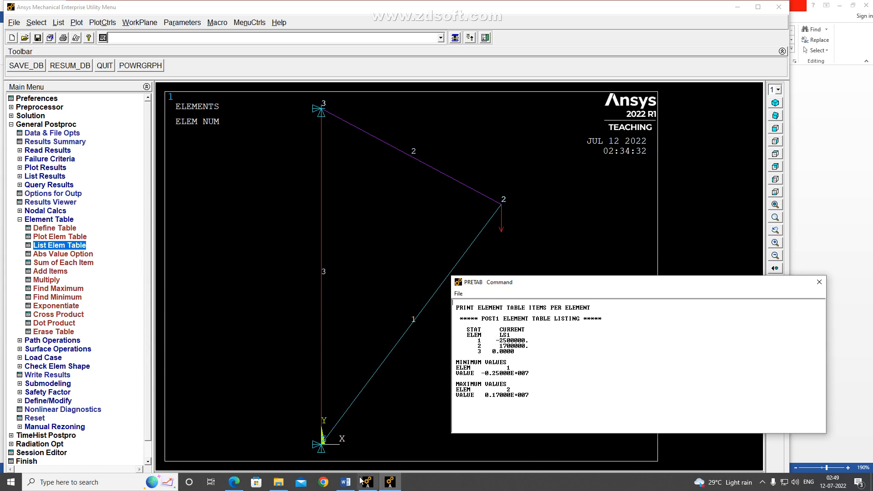
# Check the Word problem statement for the stress required in element AB, and examine the matching element in the Ansys LS1 listing
pyautogui.click(345, 482)
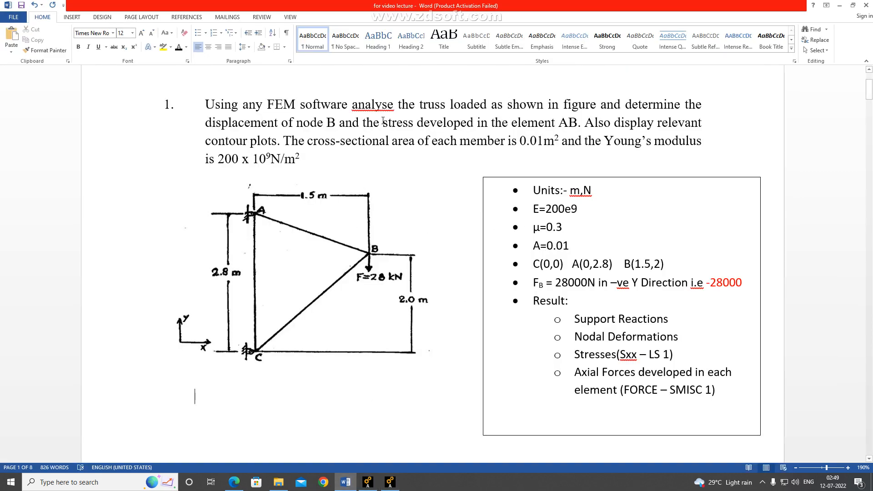
pyautogui.moveTo(383, 121); pyautogui.dragTo(578, 123)
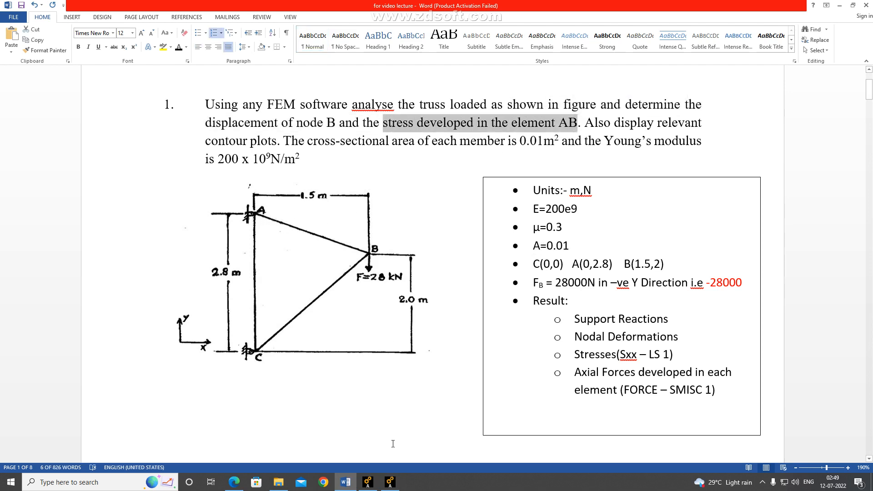
pyautogui.click(390, 481)
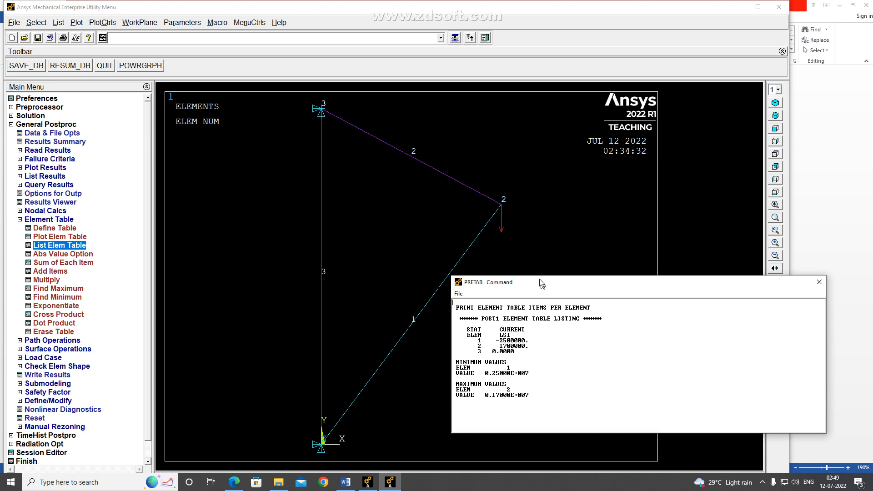
pyautogui.moveTo(540, 280); pyautogui.dragTo(522, 229)
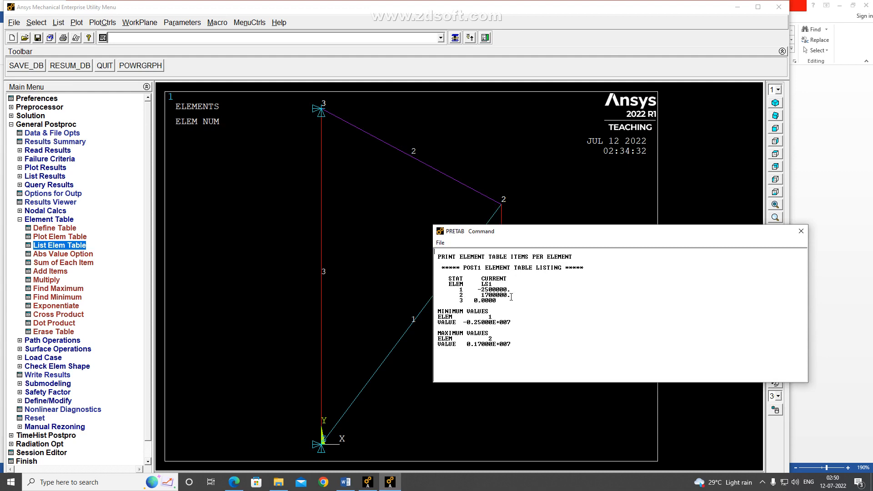
# Switch to Word and begin entering the stress value "– 17,00," at the end of the Stresses item
pyautogui.click(345, 481)
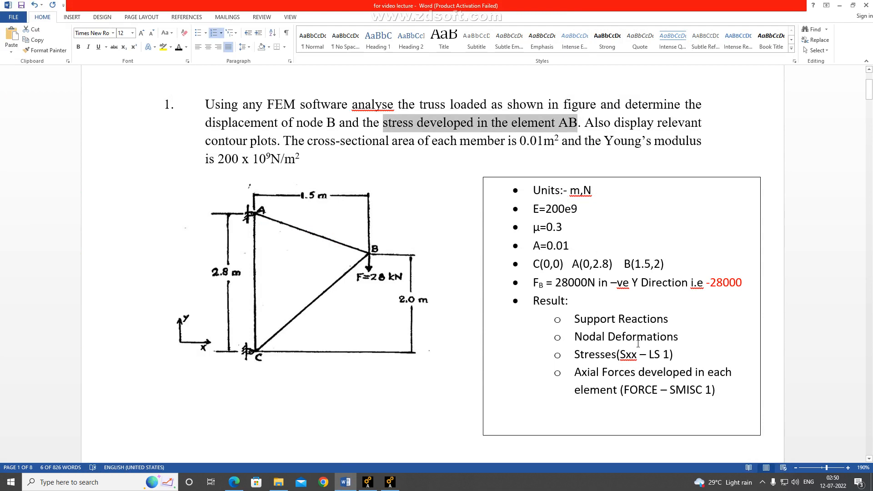
pyautogui.click(684, 356)
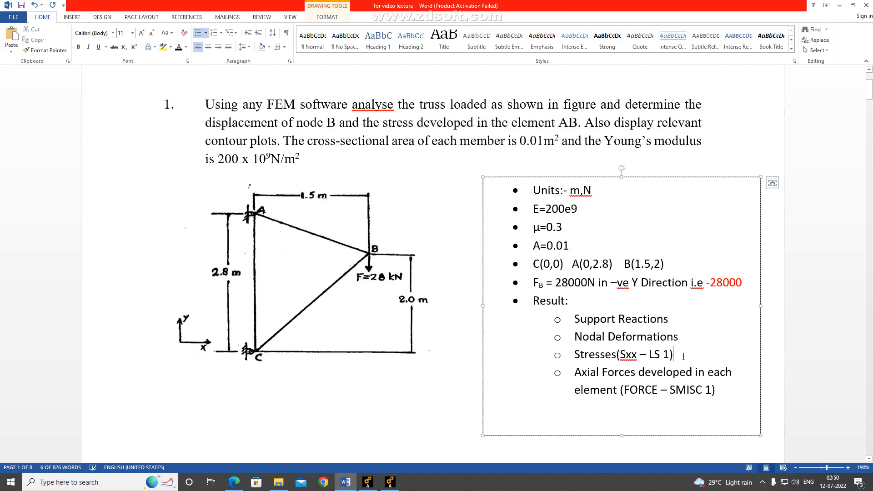
pyautogui.write('- ')
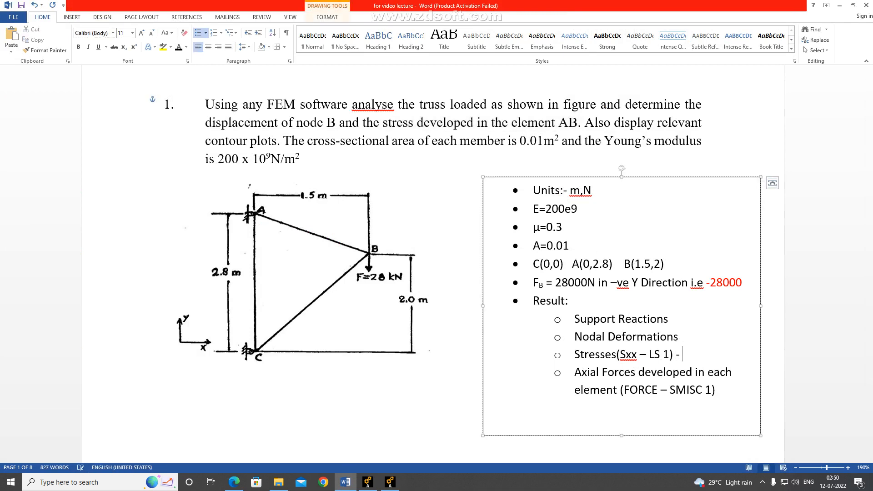
pyautogui.write('1')
pyautogui.write('7,00,')
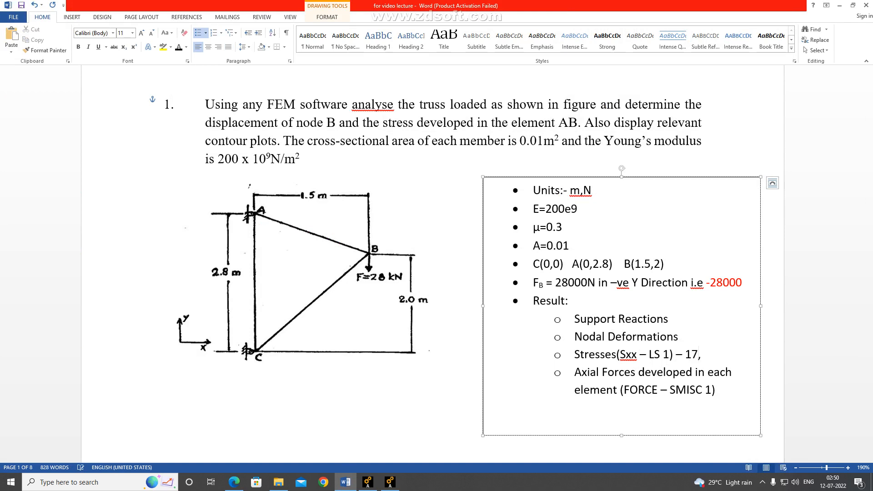